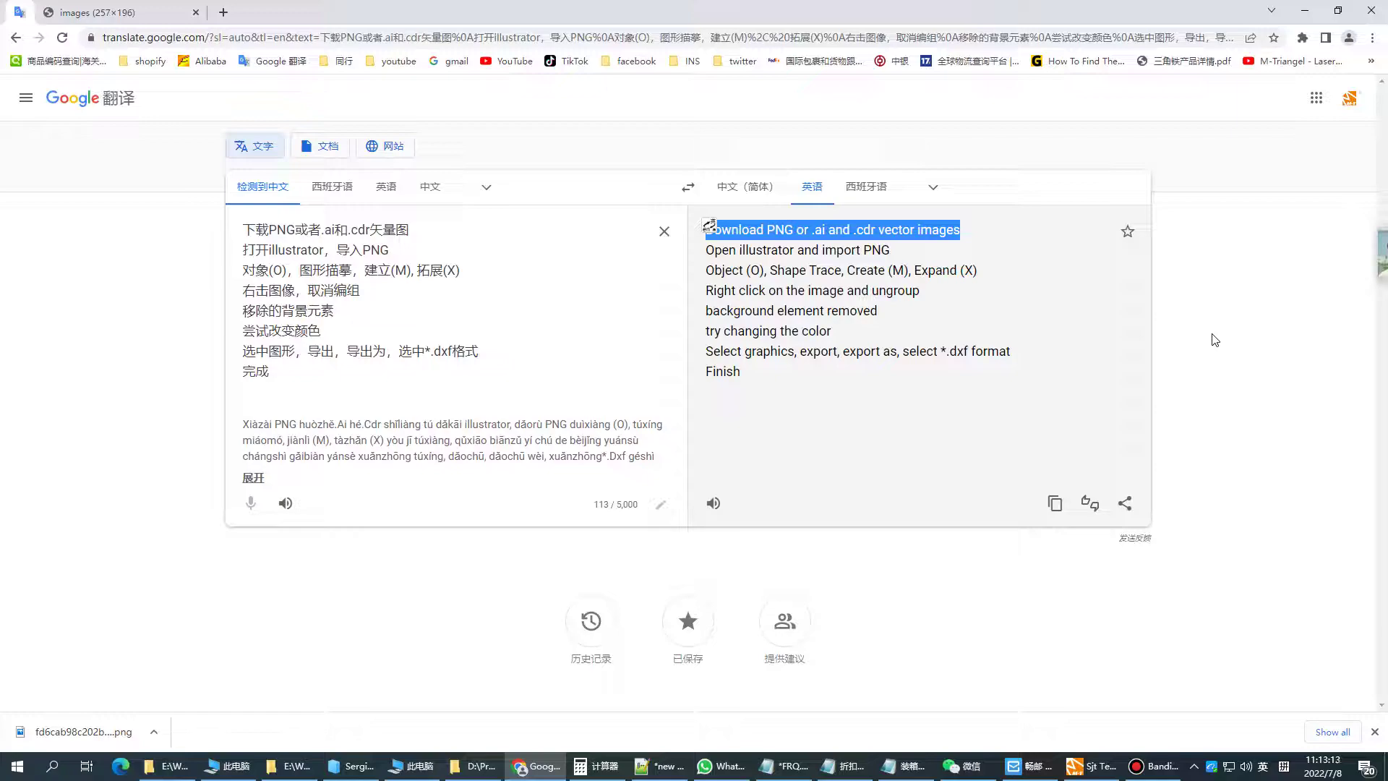
- Bring Chrome back from the desktop and show the 257×196 Superman image tab
key("super+d")
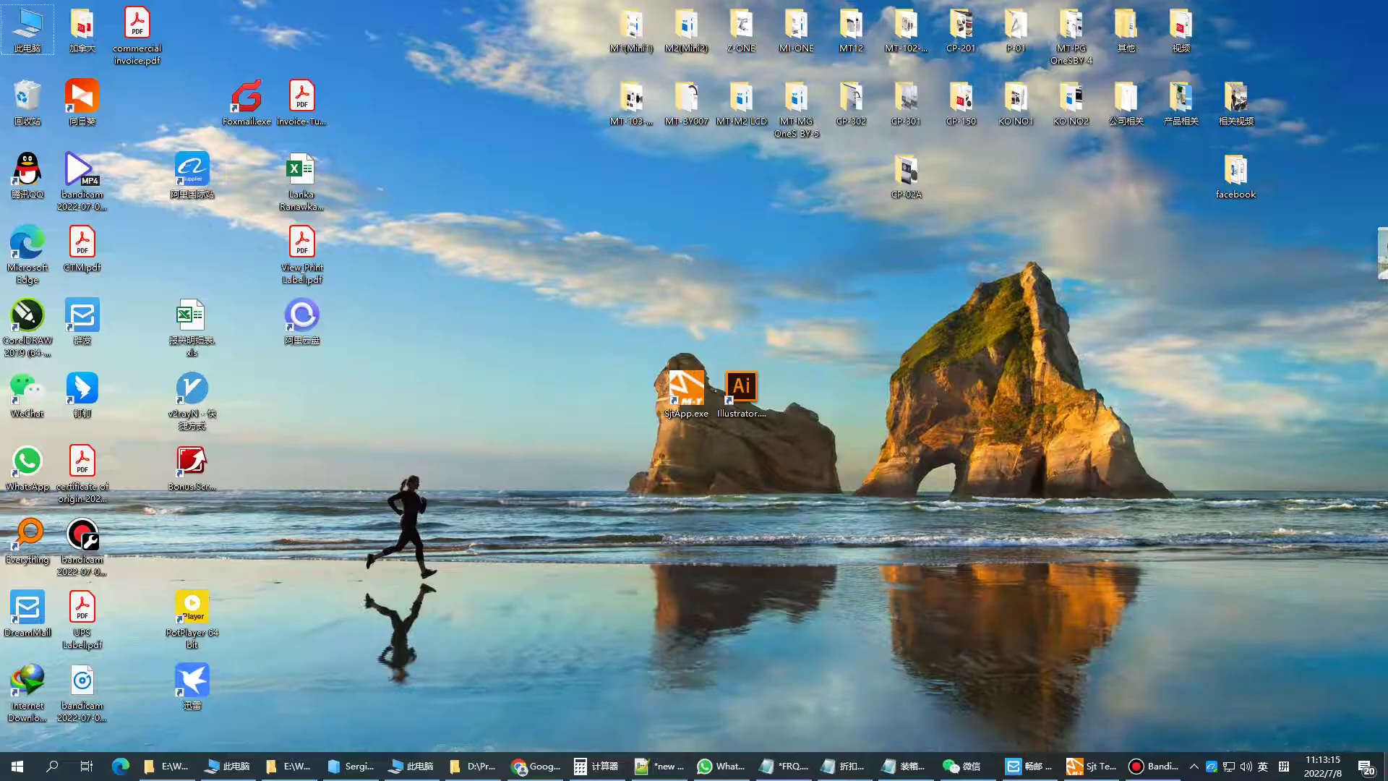
key("super+d")
left_click_drag(987, 237, 703, 212)
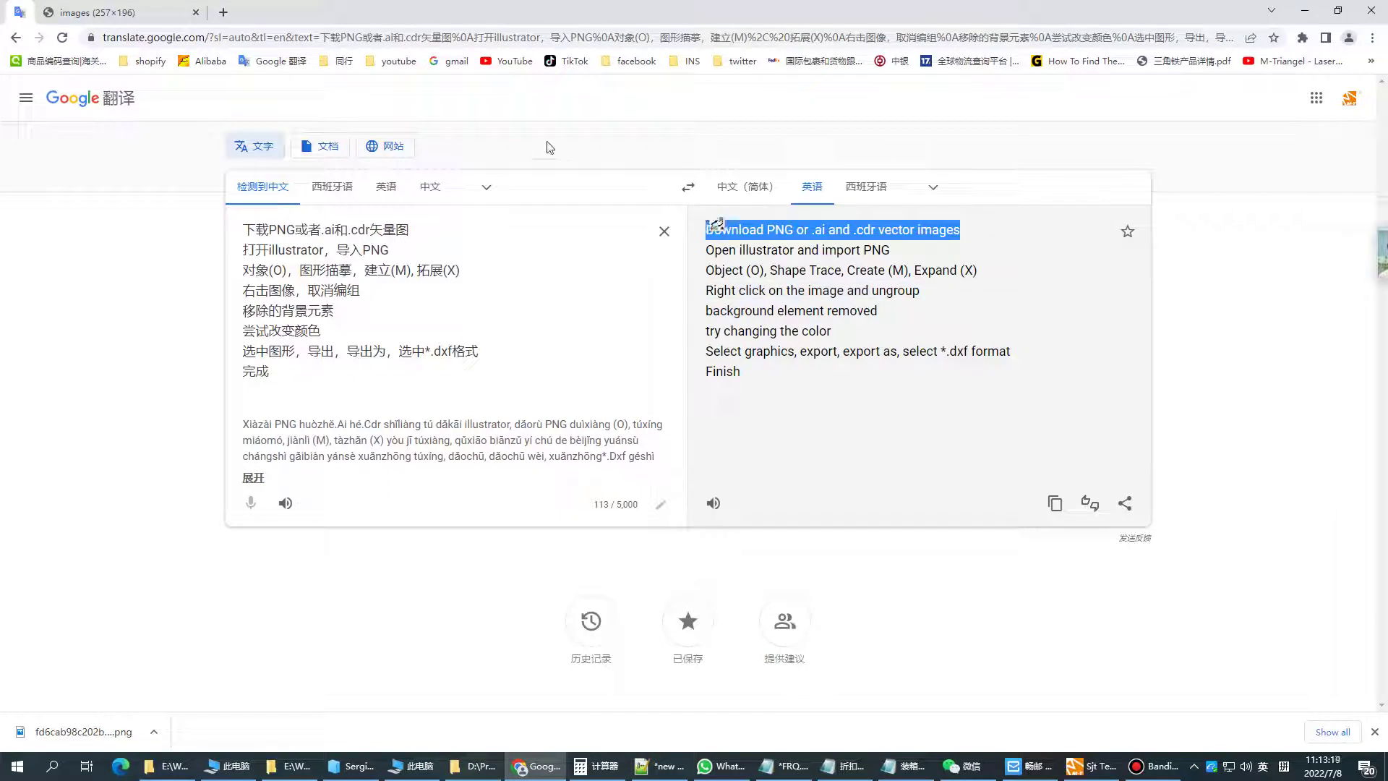
left_click(93, 10)
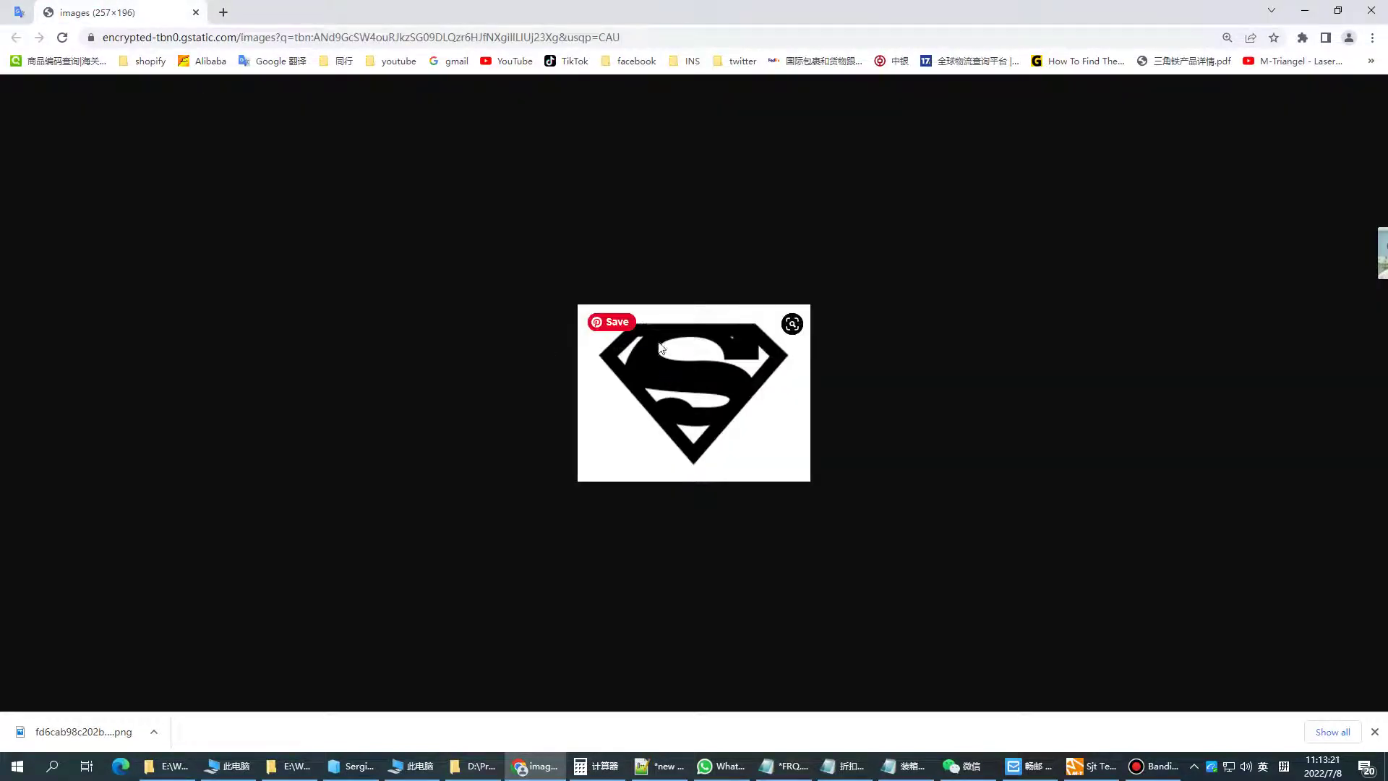
- Open a new tab and run a Google search for 'superman png'
left_click(793, 328)
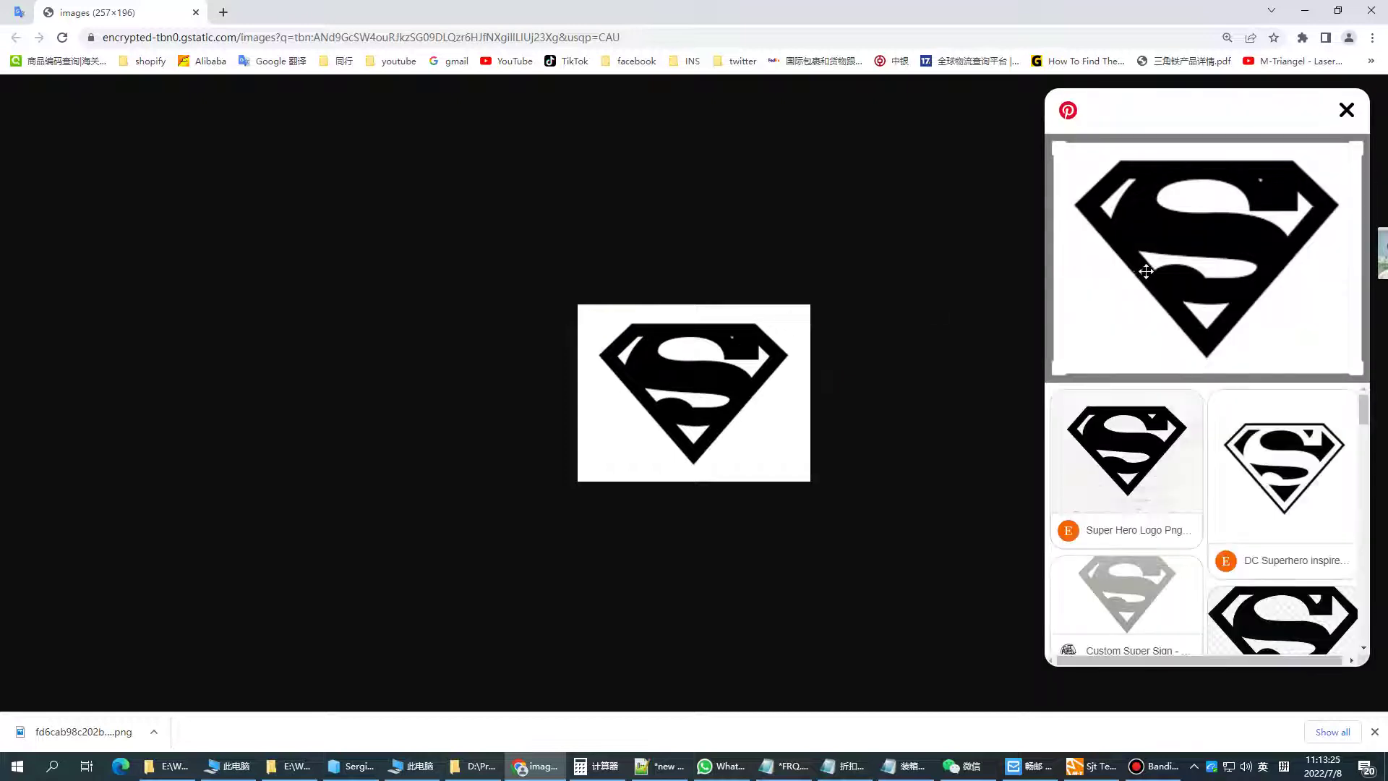
left_click(223, 13)
type("google.com")
key("Return")
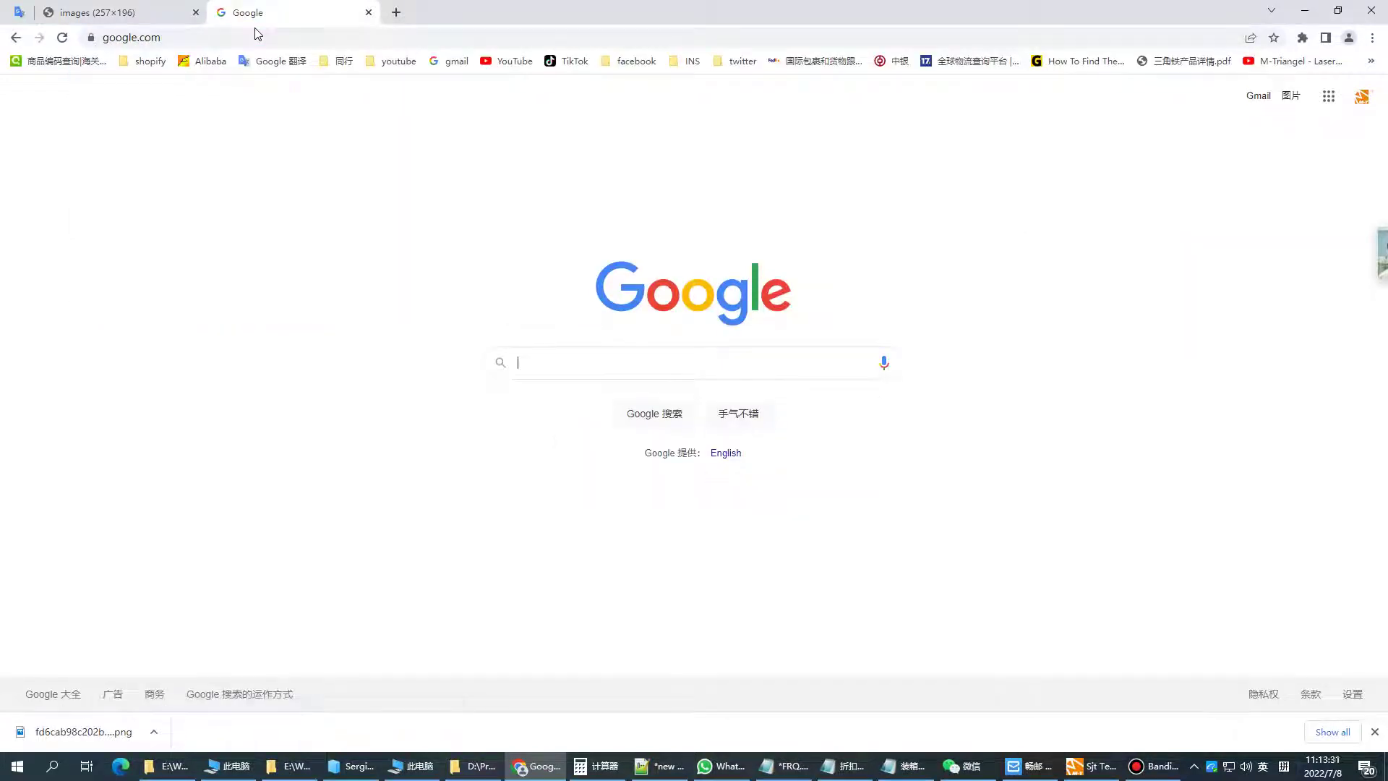
type("uper")
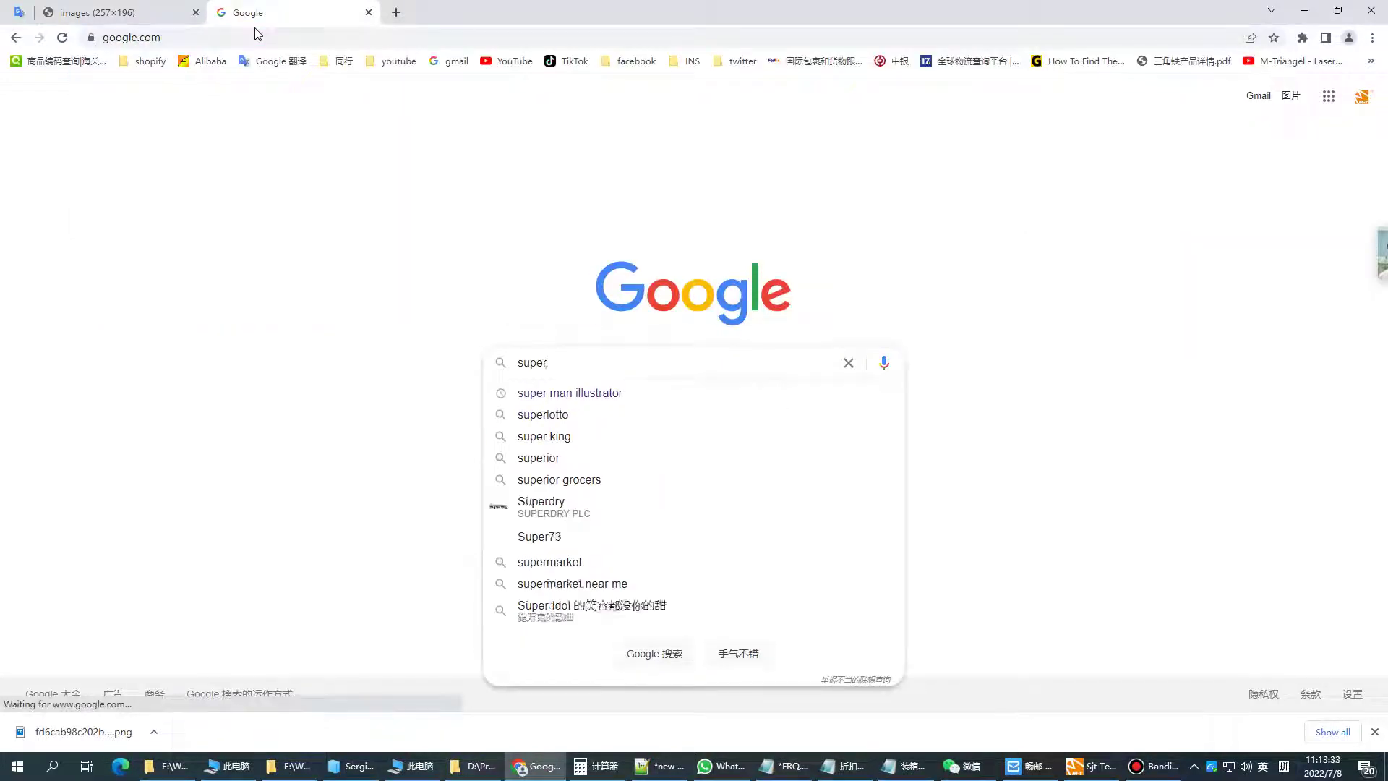
type("man ")
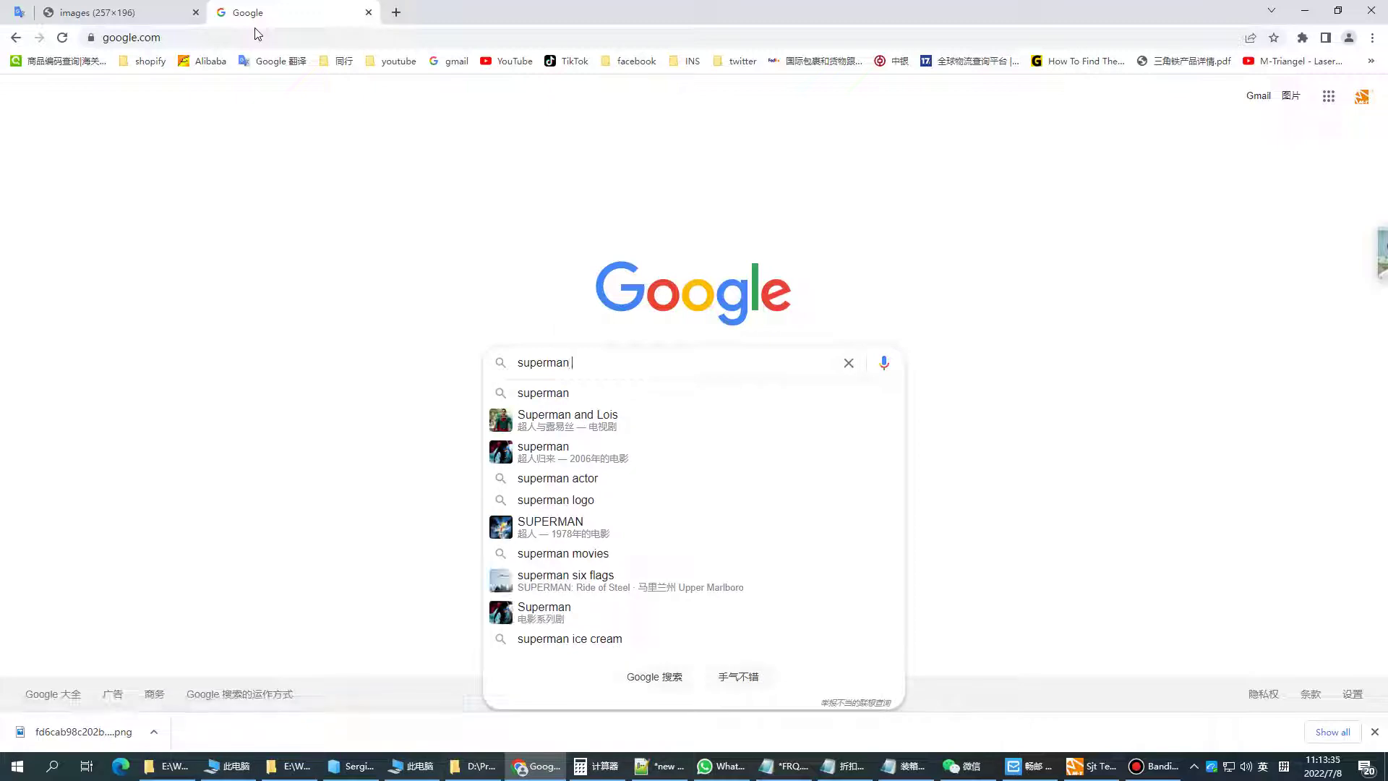
type("png")
key("Return")
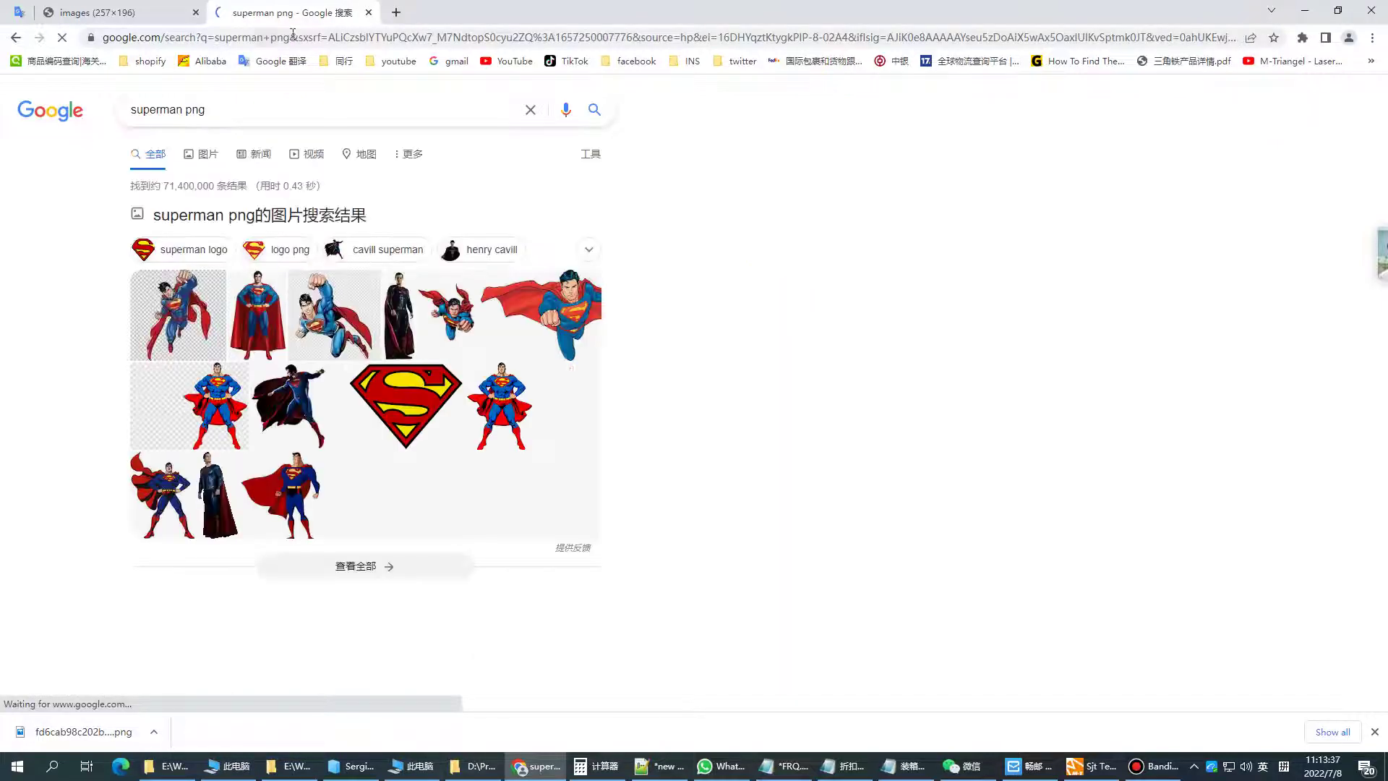
- Try the PNGWing superman result, which refuses to load, and return to the search results
scroll(241, 336, "down", 4)
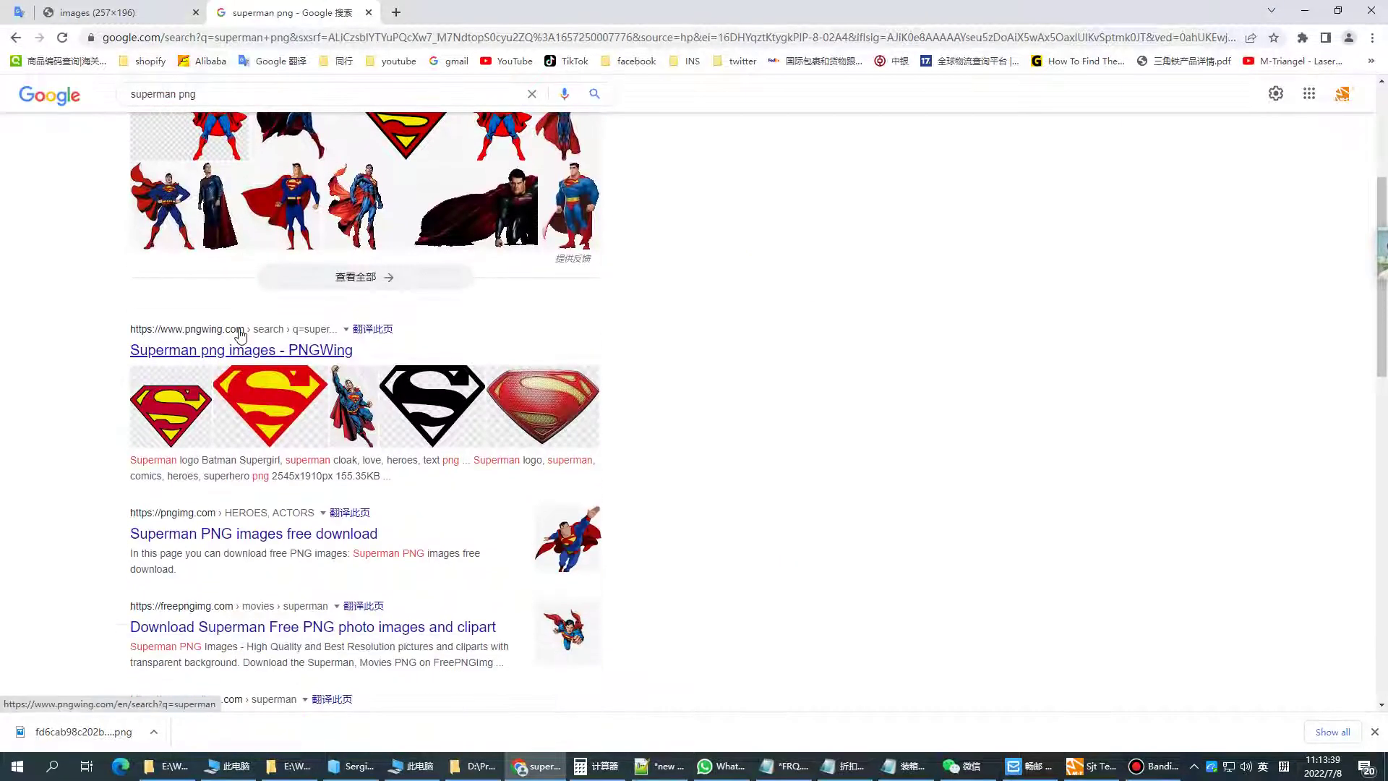
left_click(314, 352)
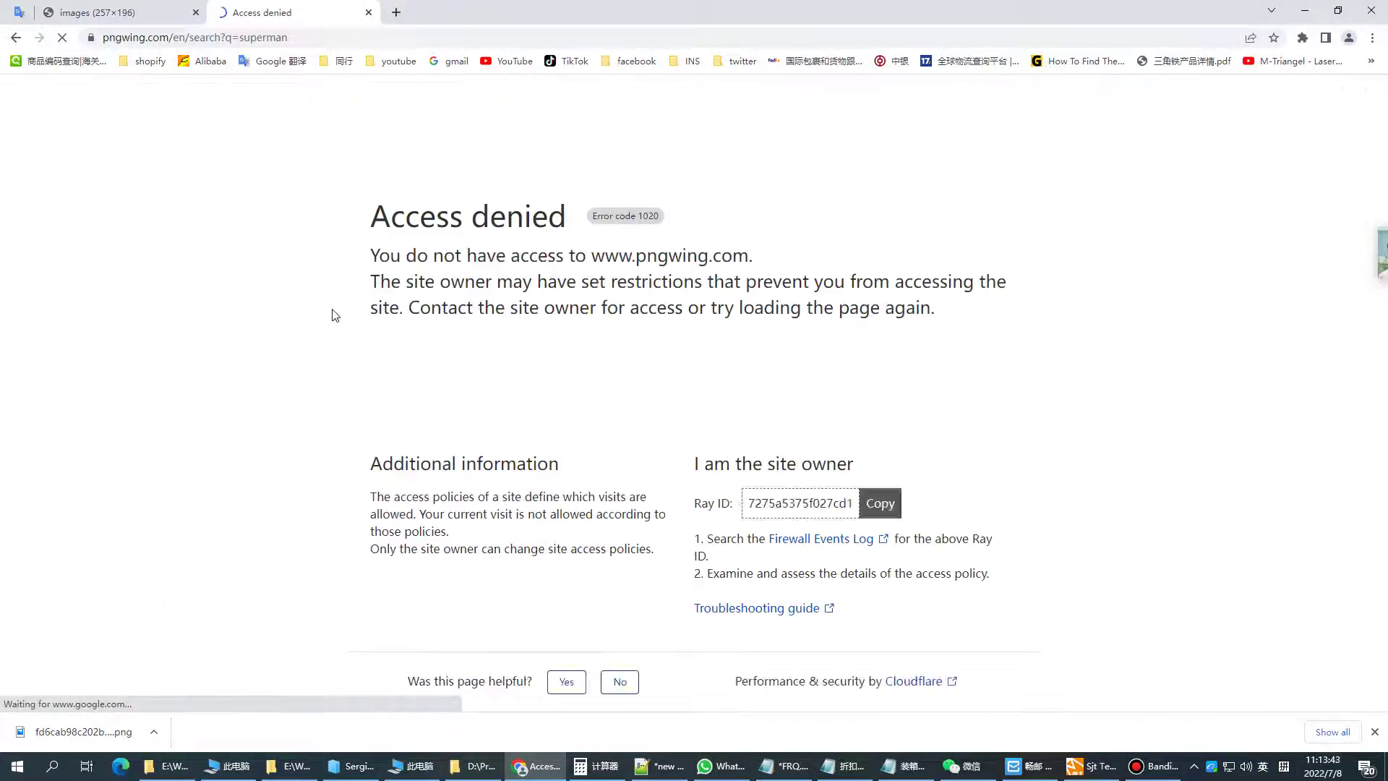
left_click(13, 38)
left_click(437, 409)
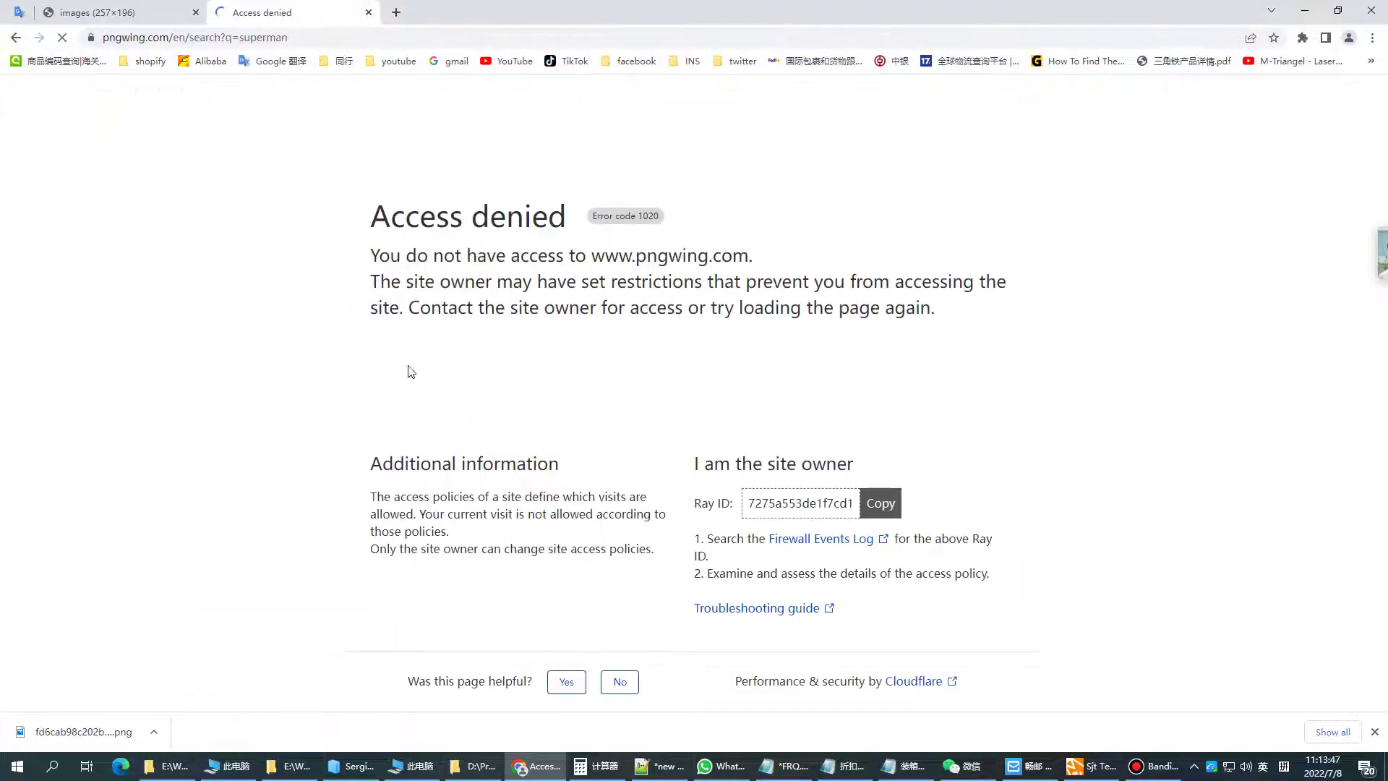
left_click(14, 37)
scroll(393, 347, "down", 4)
scroll(393, 347, "down", 2)
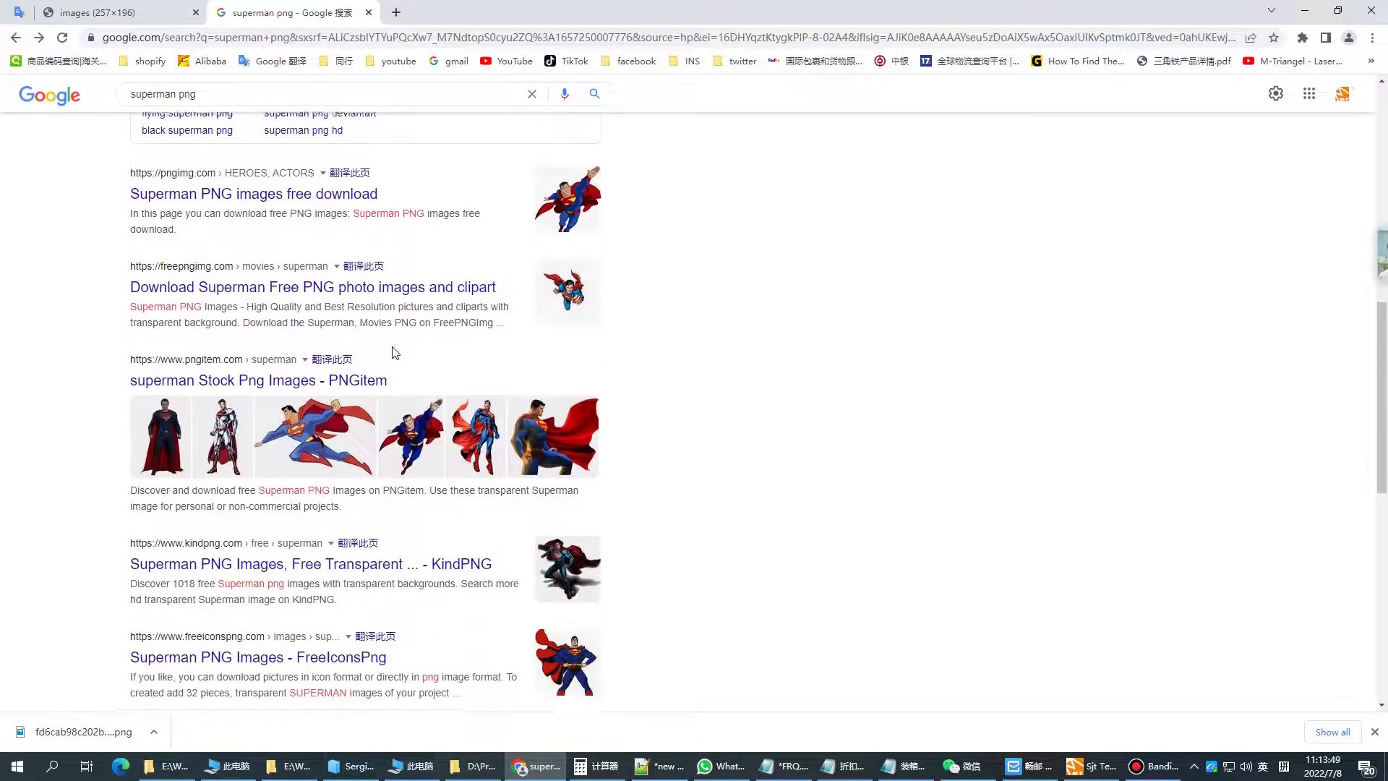
scroll(394, 352, "down", 4)
scroll(394, 352, "down", 4)
scroll(390, 350, "down", 2)
scroll(391, 350, "up", 10)
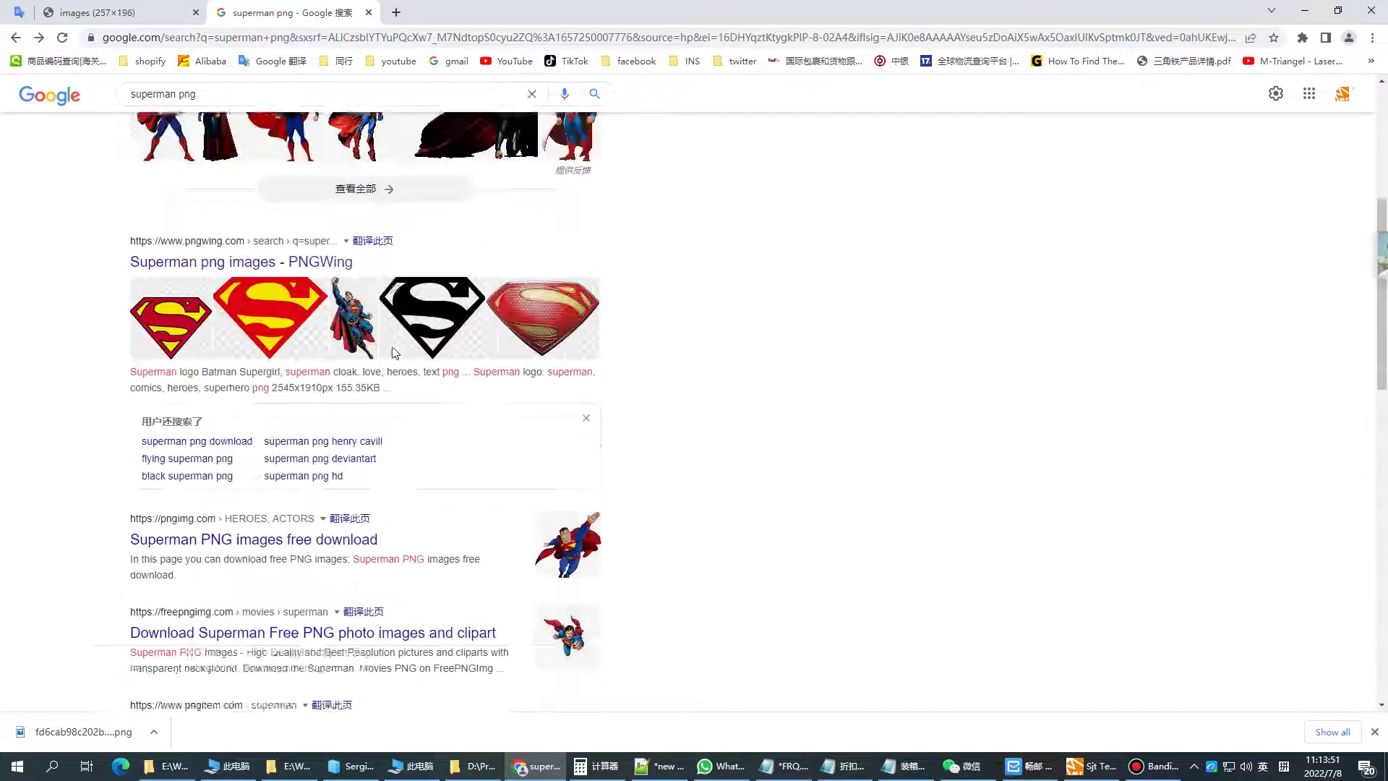
scroll(278, 293, "up", 5)
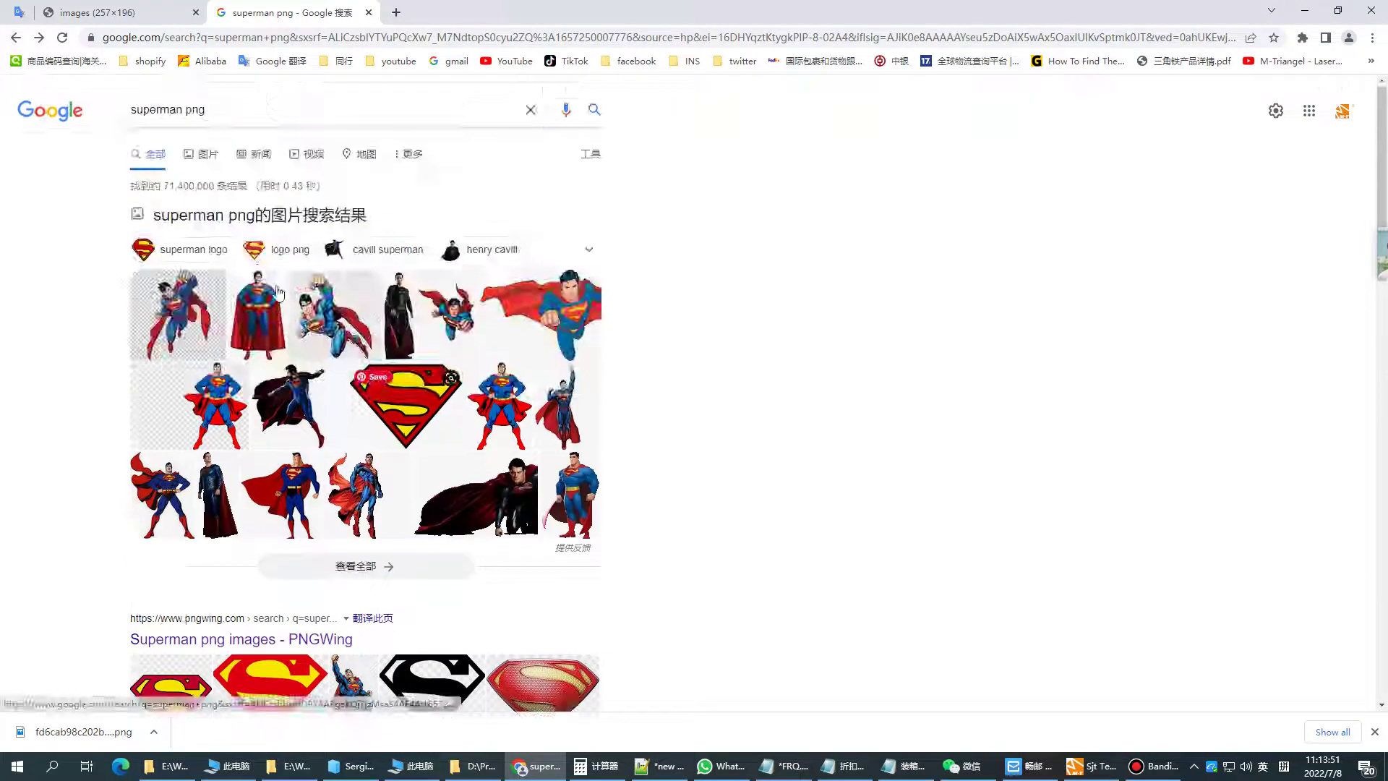
- Browse the Google Images results for 'superman png'
left_click(206, 157)
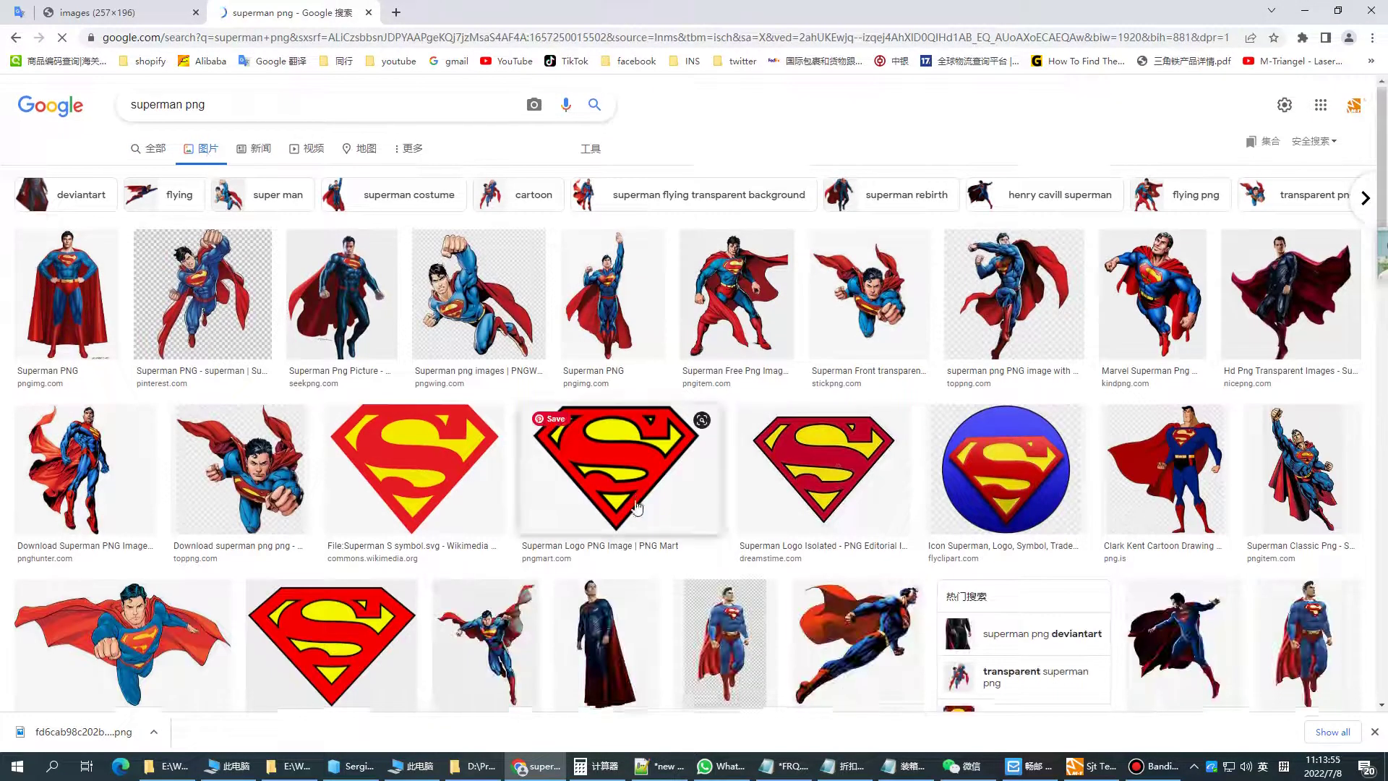
scroll(636, 506, "down", 5)
scroll(636, 506, "down", 5)
scroll(635, 506, "down", 3)
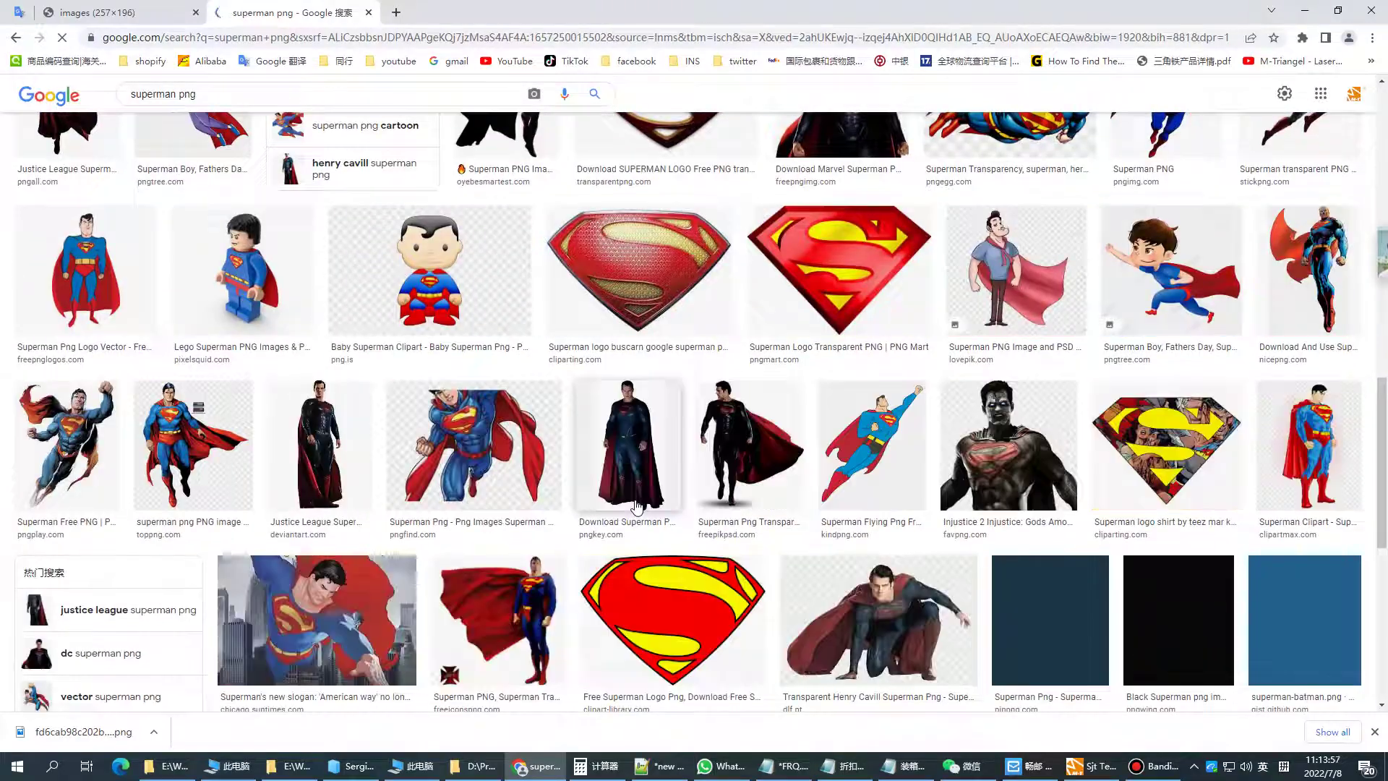
scroll(636, 506, "down", 4)
scroll(636, 506, "down", 4)
scroll(636, 506, "down", 4)
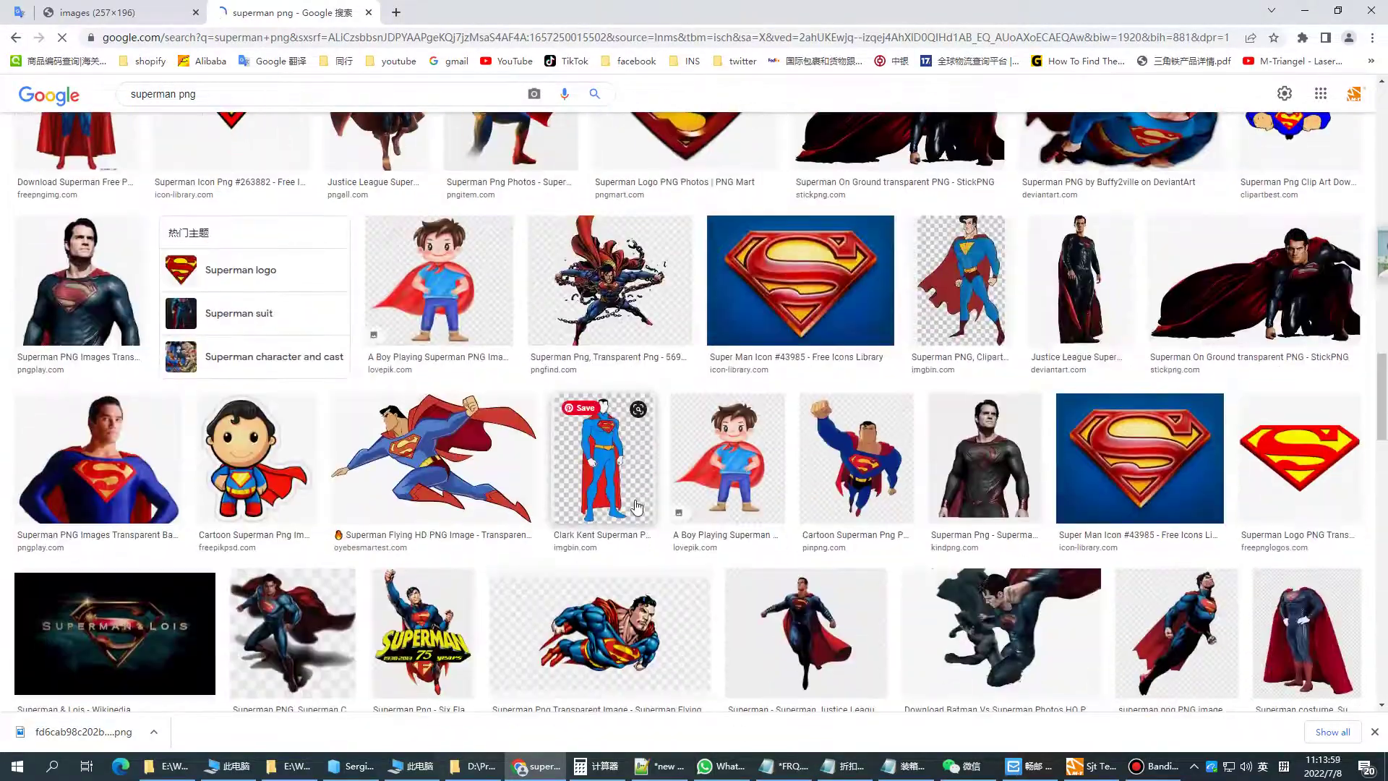
scroll(635, 506, "up", 3)
scroll(635, 506, "down", 4)
scroll(636, 506, "down", 6)
scroll(506, 433, "down", 5)
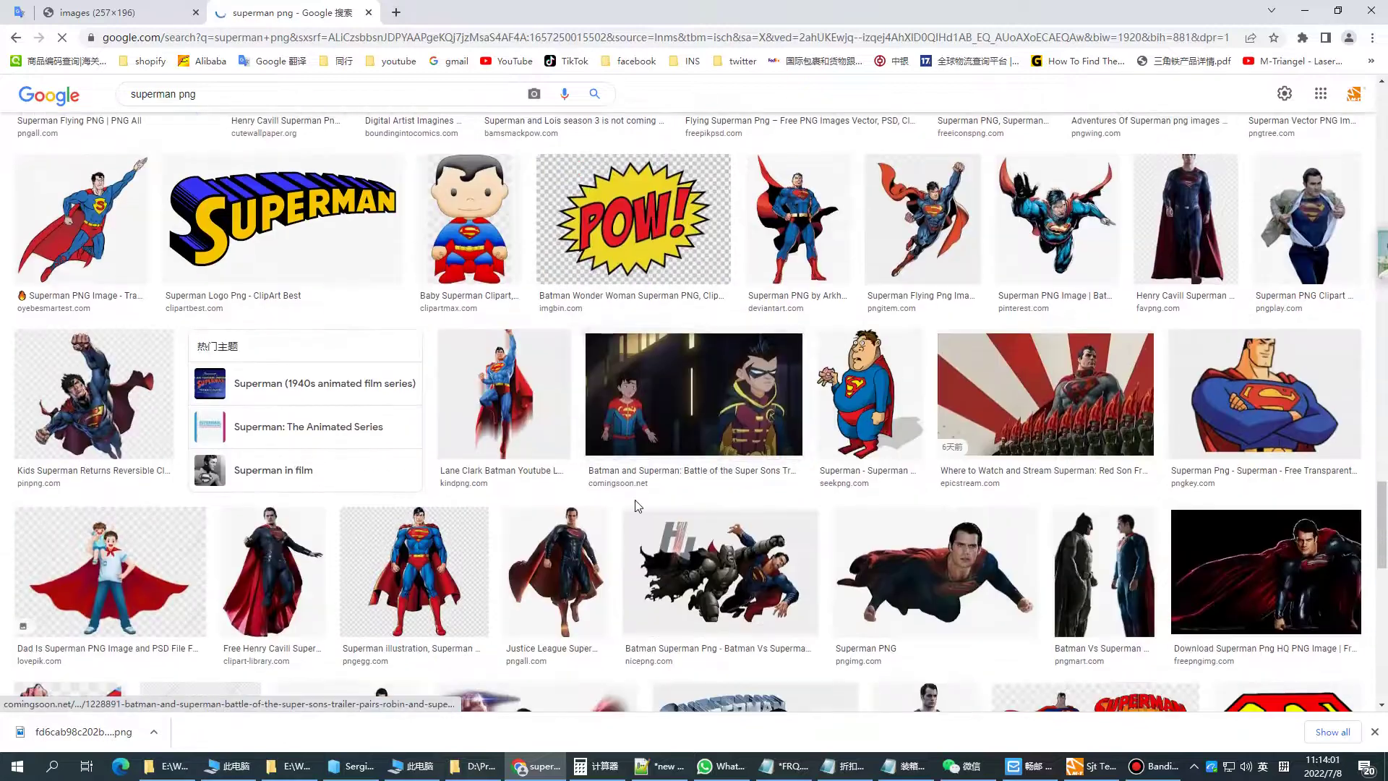
scroll(394, 355, "down", 4)
- Compare with the Superman image tab, then return to the image results and start editing the query
left_click(98, 12)
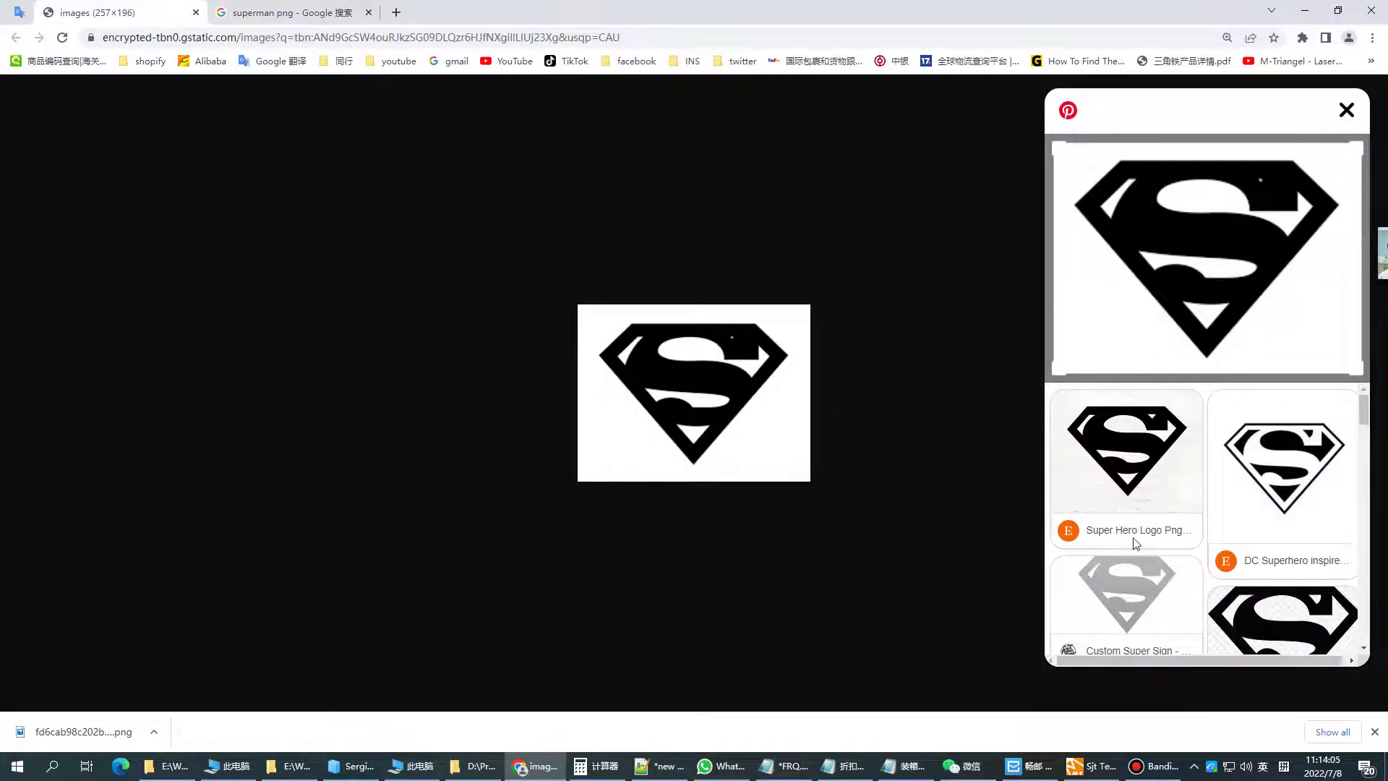
scroll(1133, 543, "down", 2)
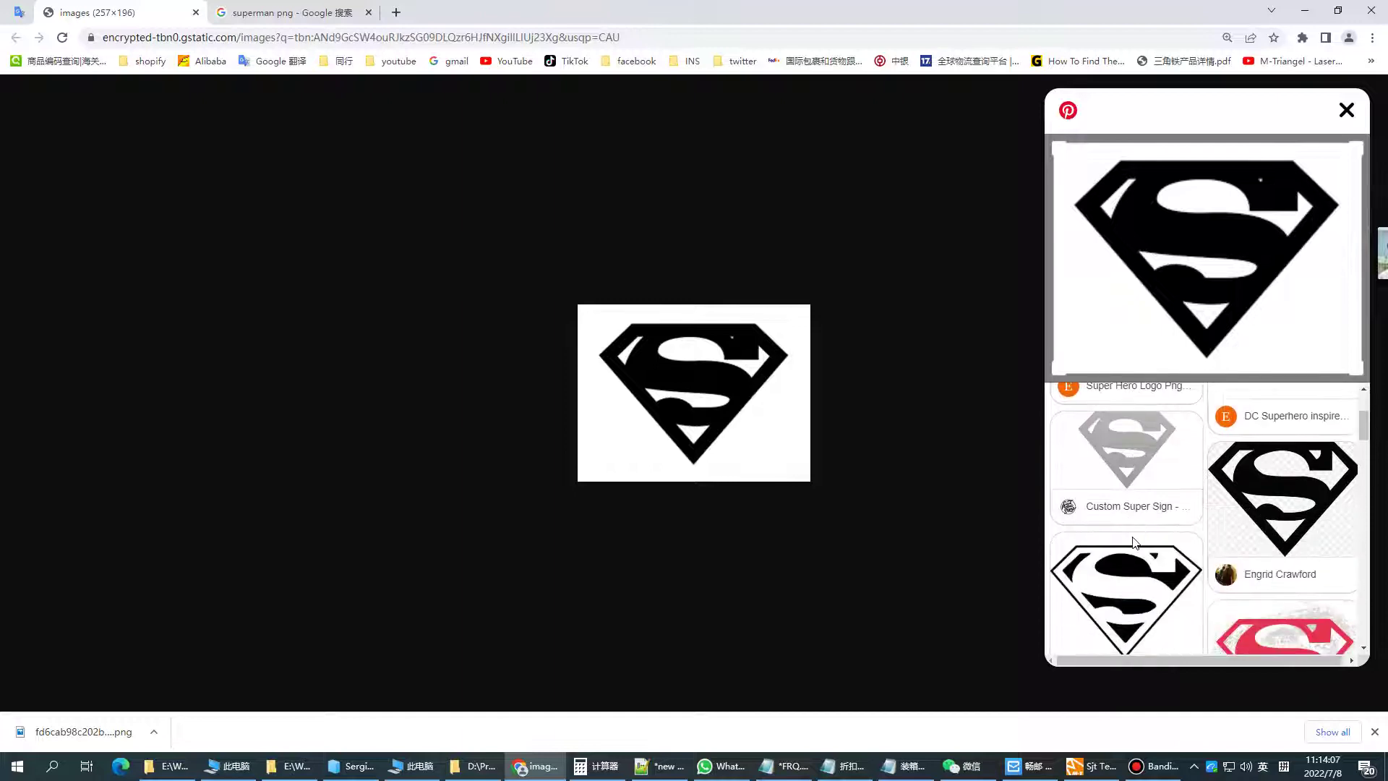
left_click(345, 10)
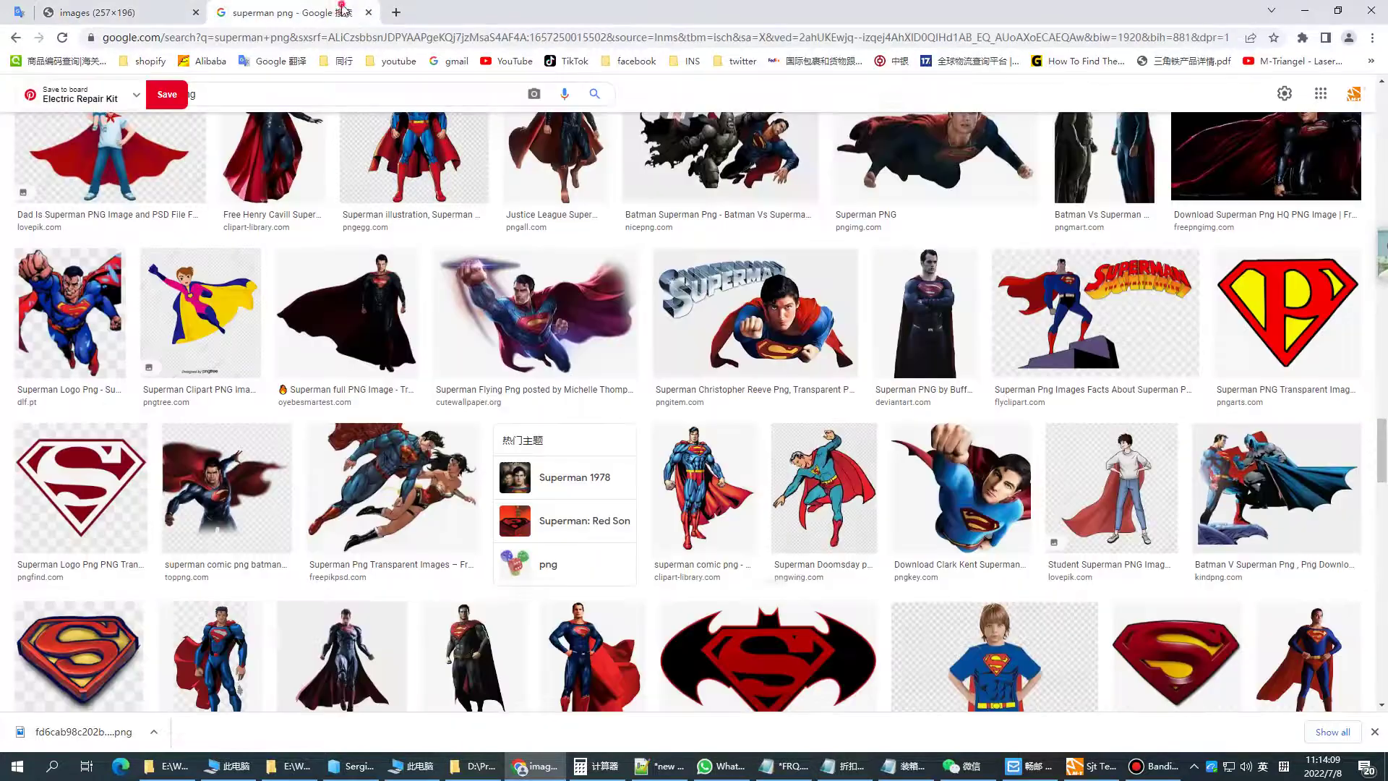
scroll(174, 99, "up", 2)
left_click(174, 99)
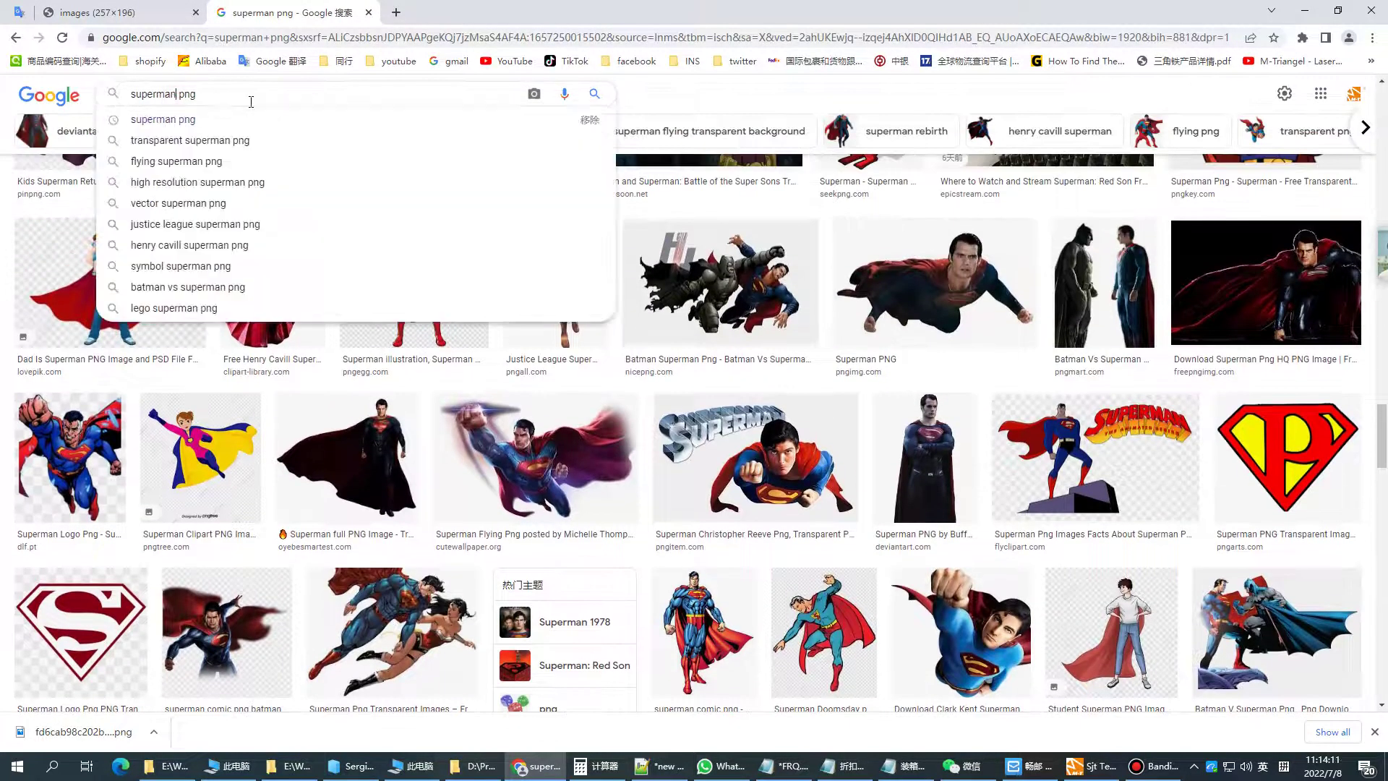
- Refine the query to 'superman logo png' and preview the black NicePNG logo thumbnail
type("logo")
key("Return")
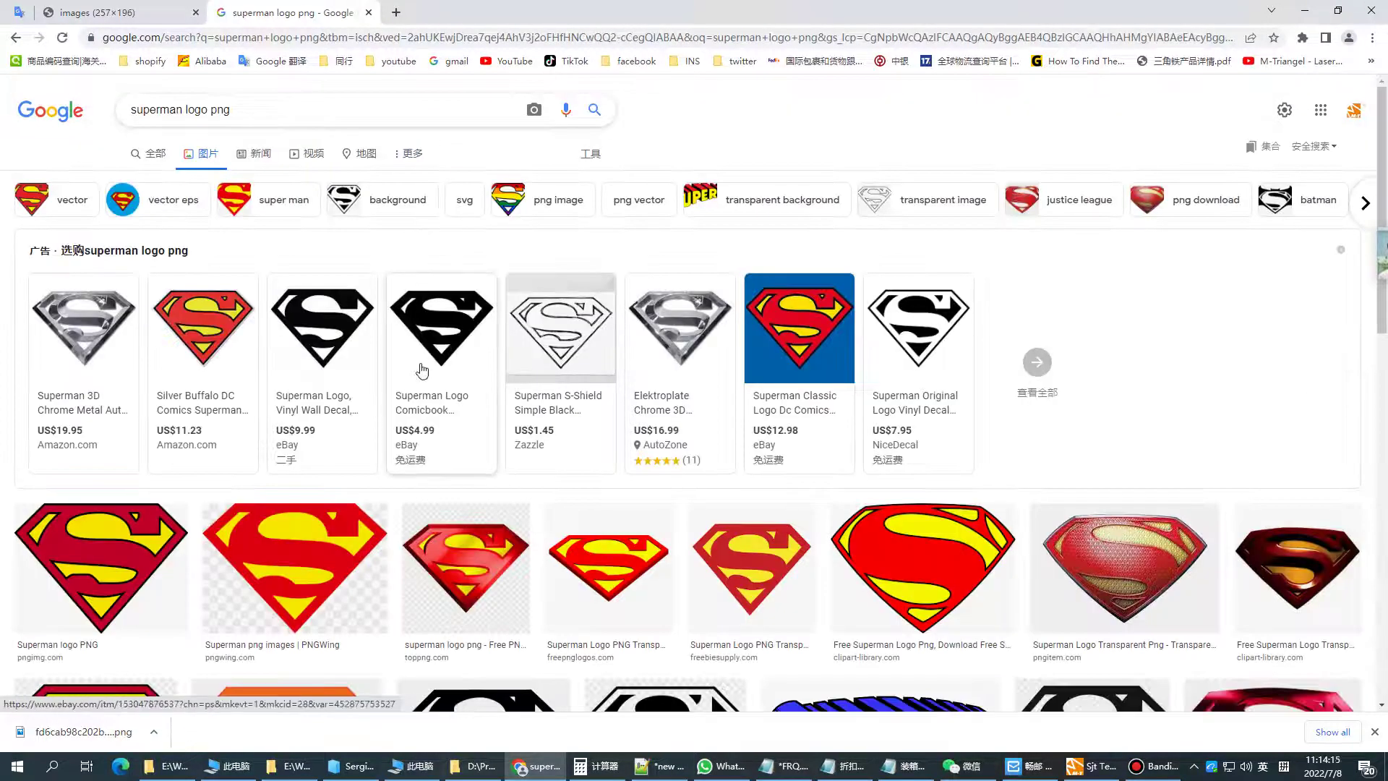
scroll(433, 396, "down", 1)
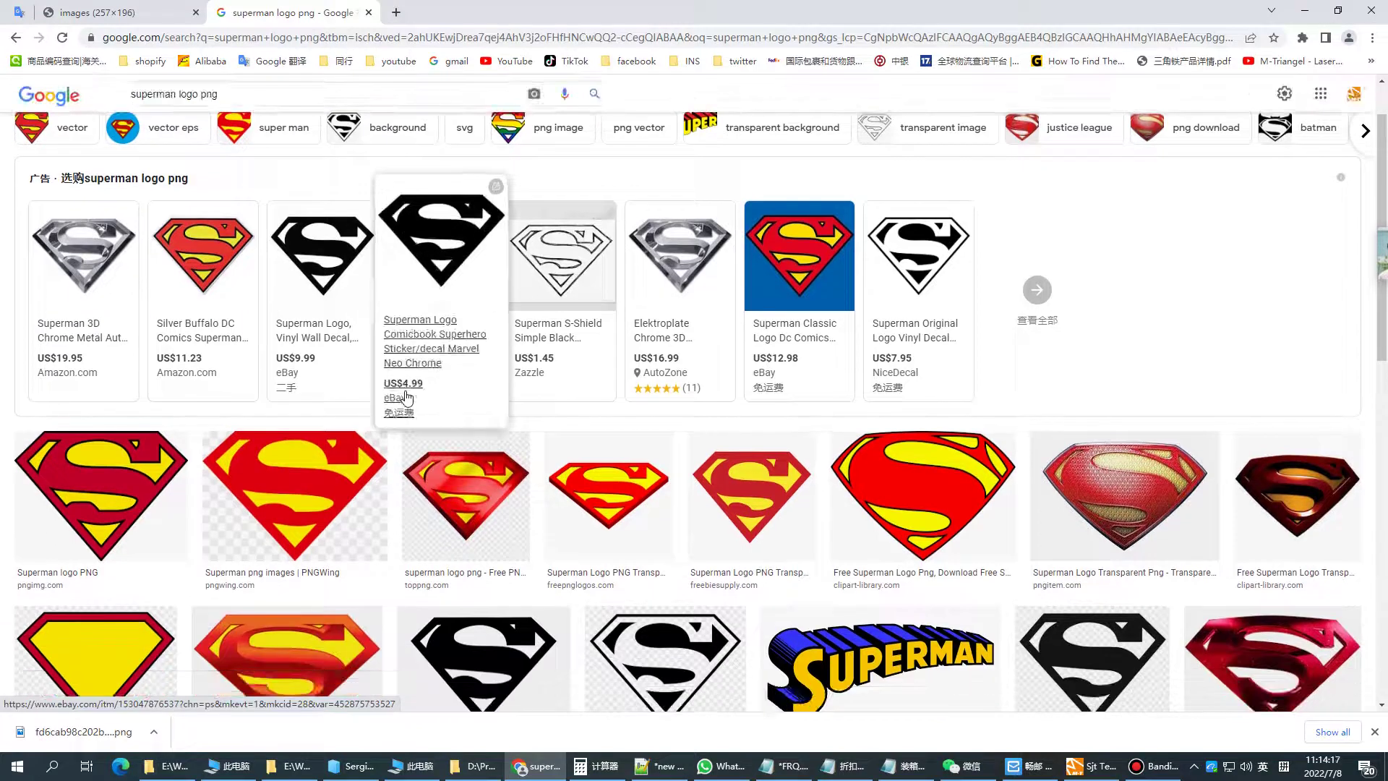
scroll(485, 498, "down", 2)
scroll(486, 497, "down", 2)
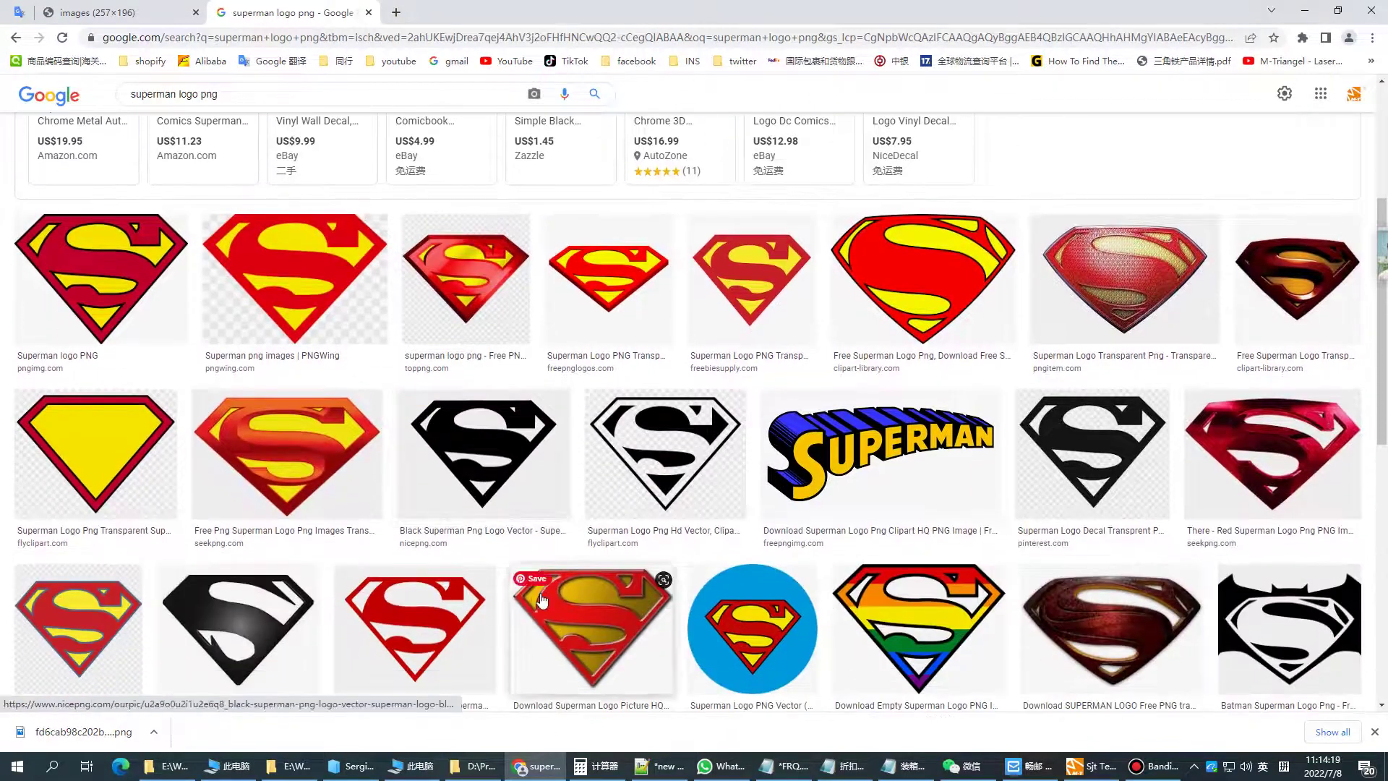
left_click(510, 474)
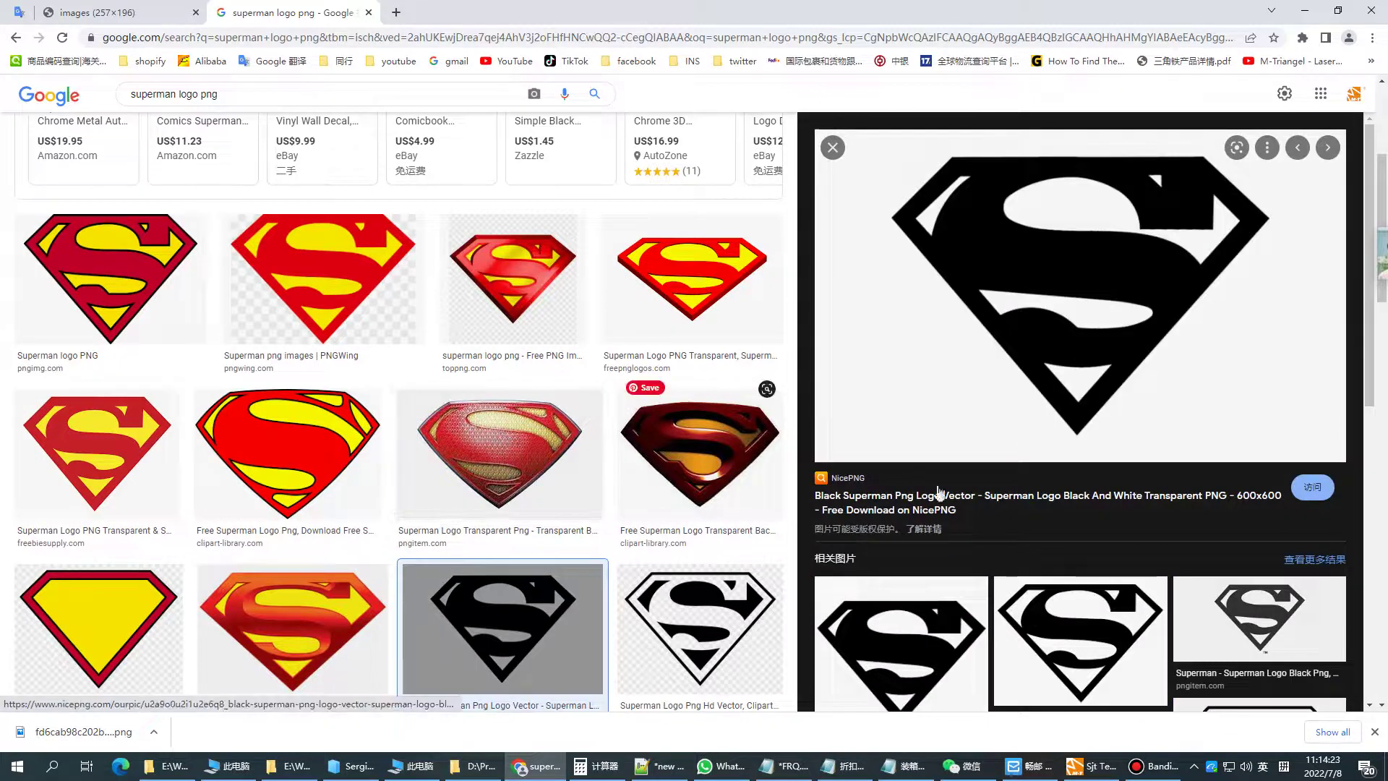
- Open the NicePNG page and download the black Superman logo PNG
left_click(996, 504)
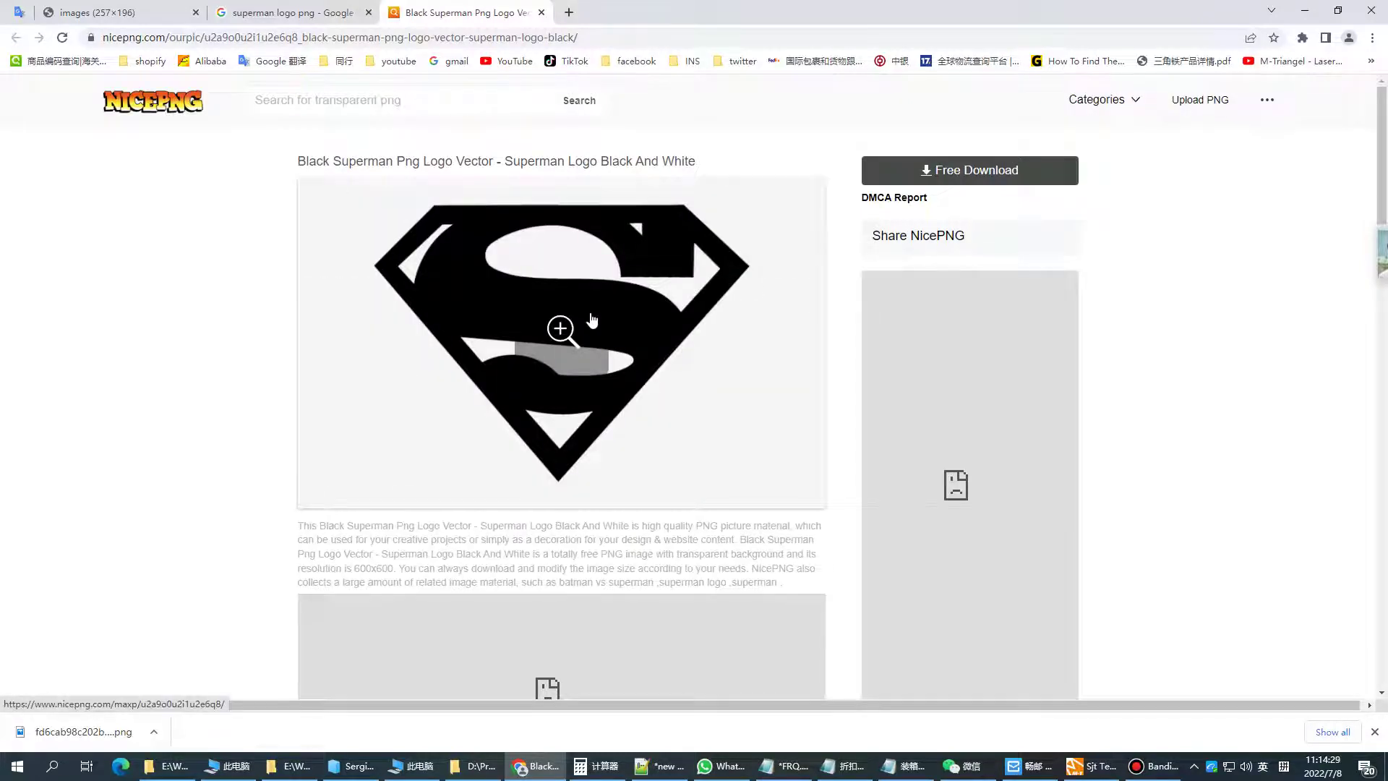
left_click(938, 170)
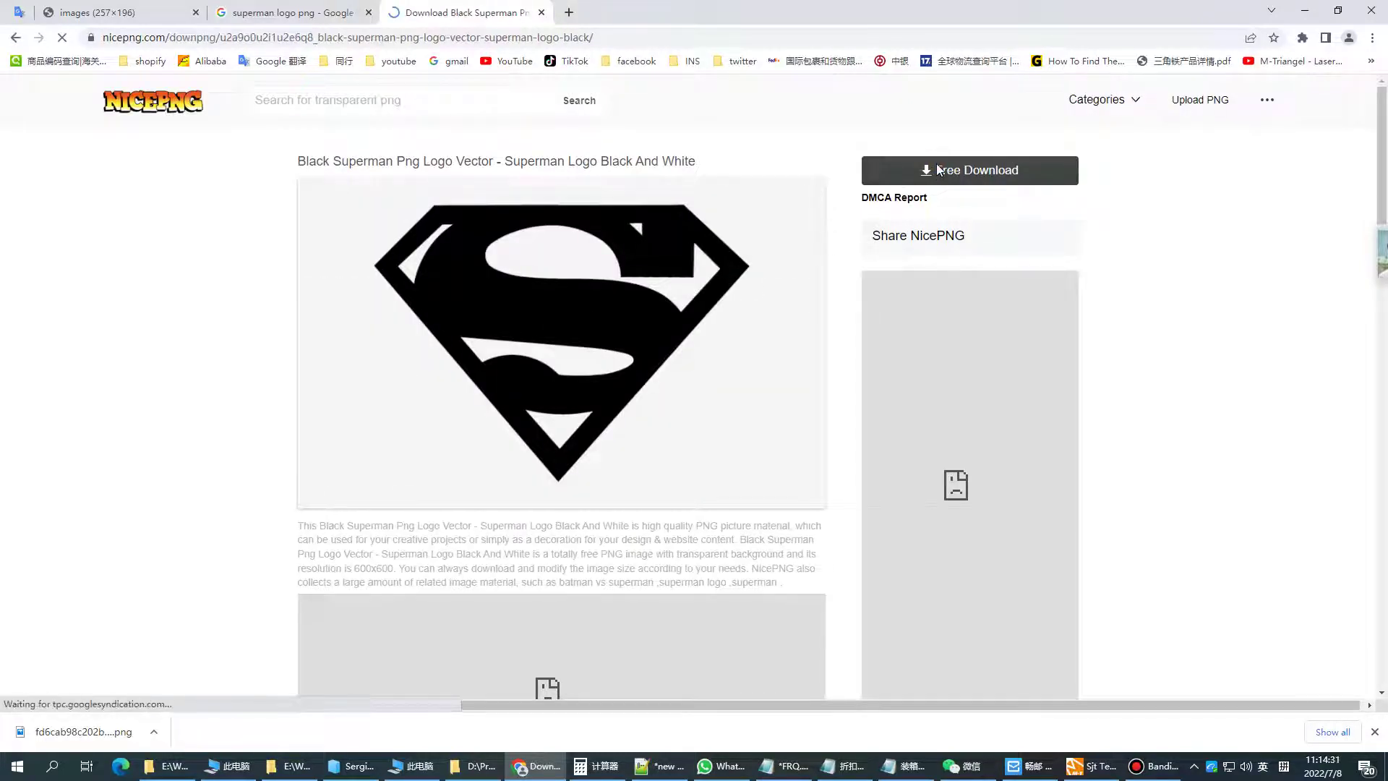
scroll(709, 445, "down", 3)
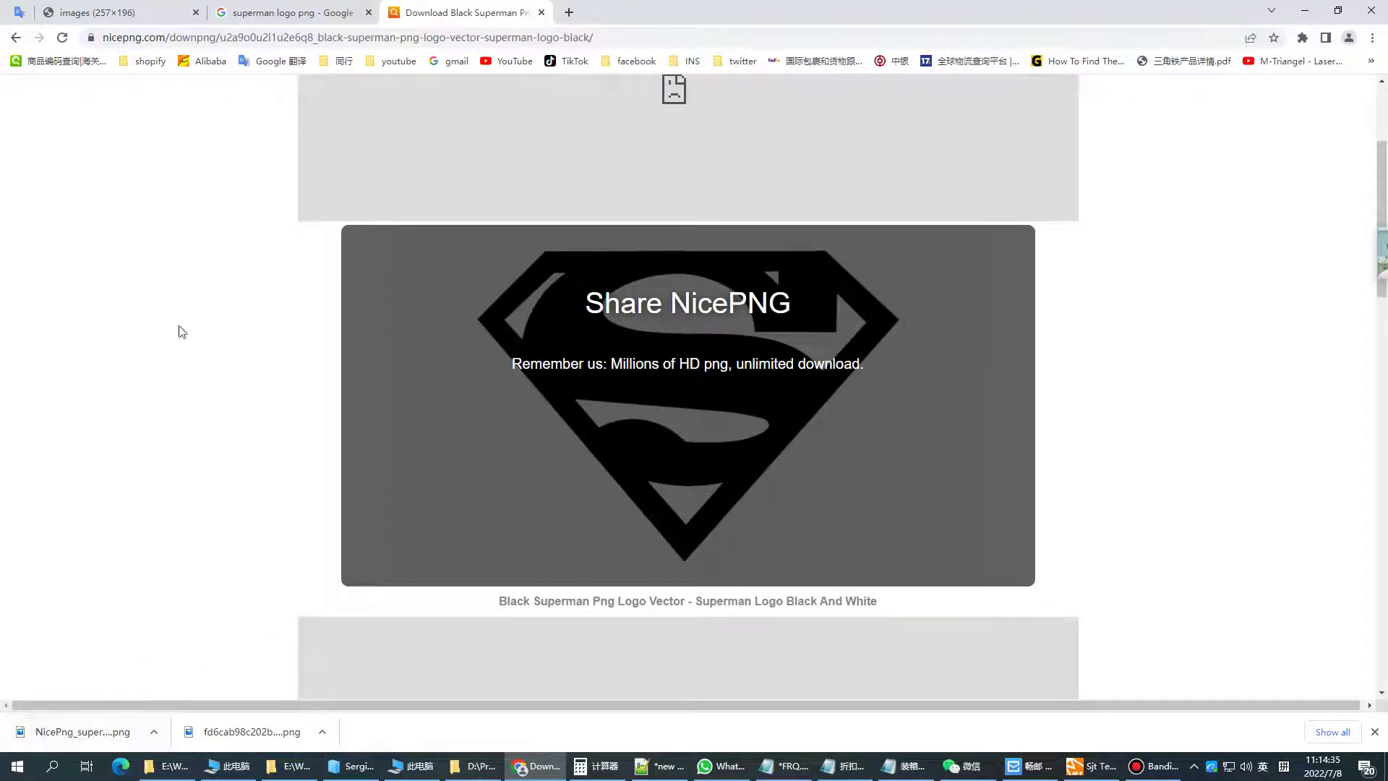
- Open the downloaded PNG in the photo viewer to check it, then close it
left_click(105, 12)
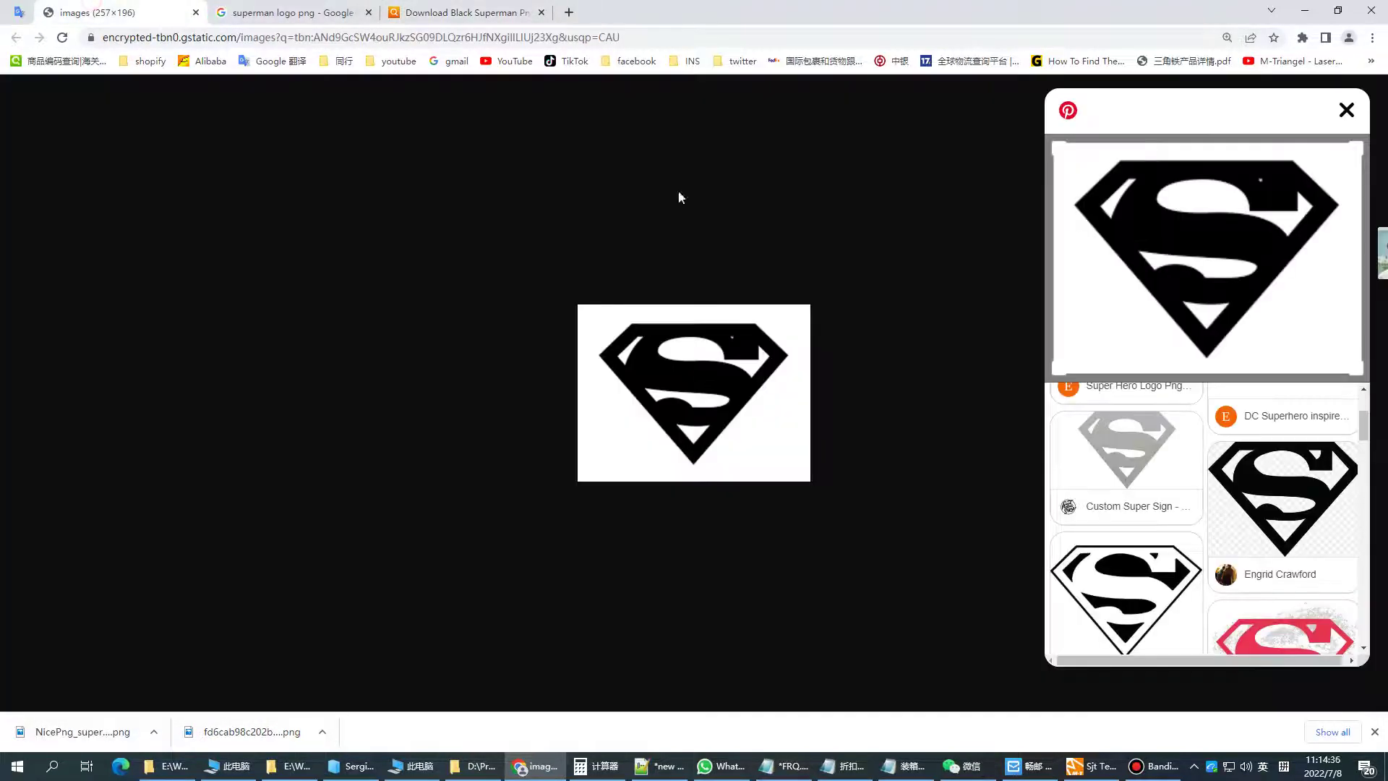
left_click(19, 12)
left_click(103, 731)
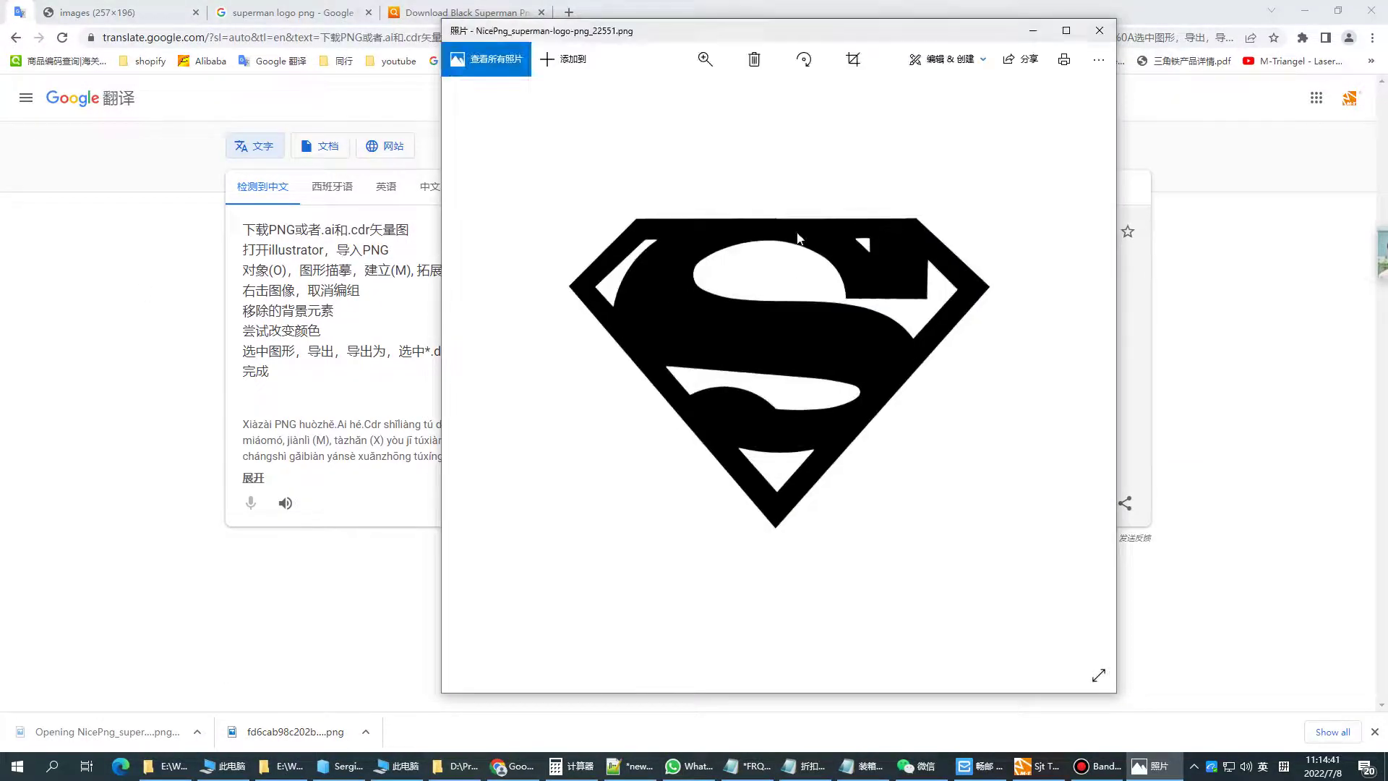
left_click(1096, 38)
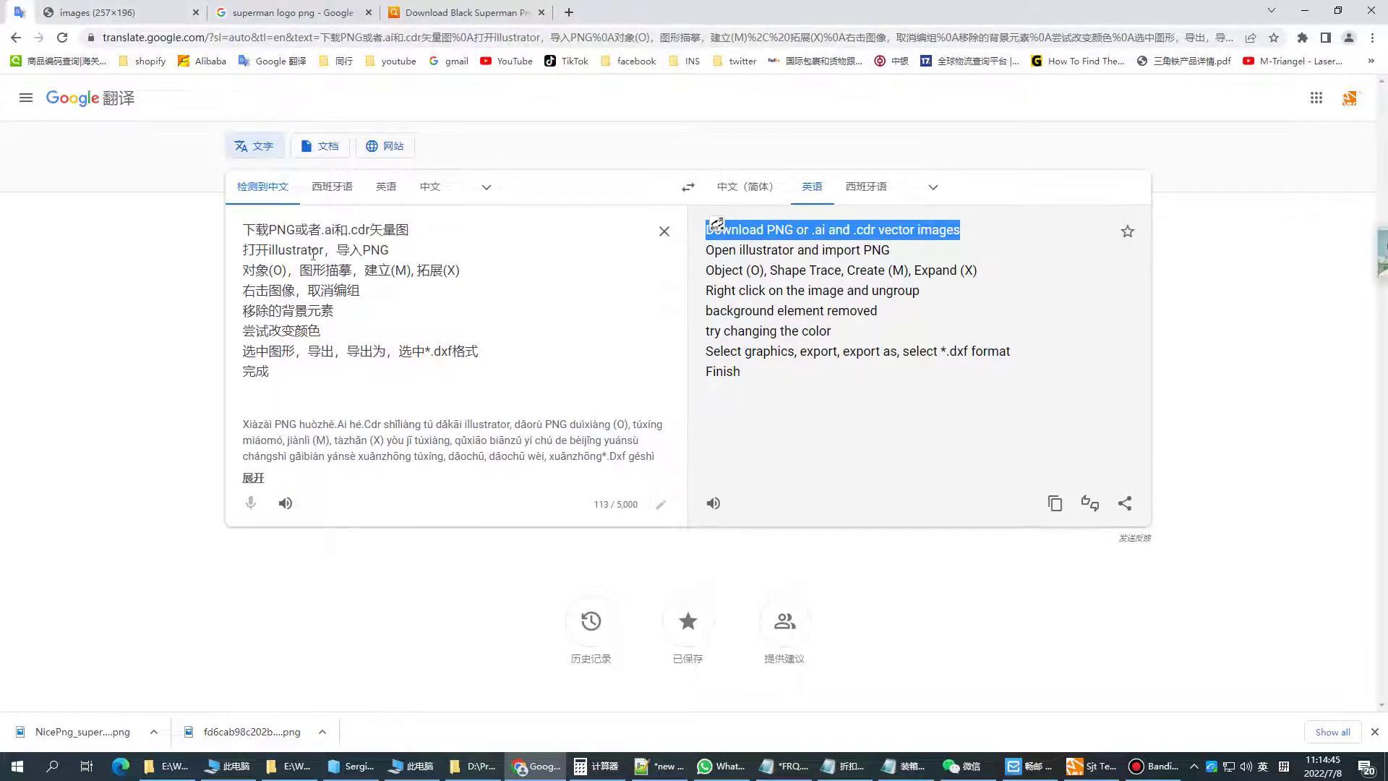
- Launch Illustrator from the desktop icon while keeping the translated steps available
left_click_drag(705, 249, 893, 253)
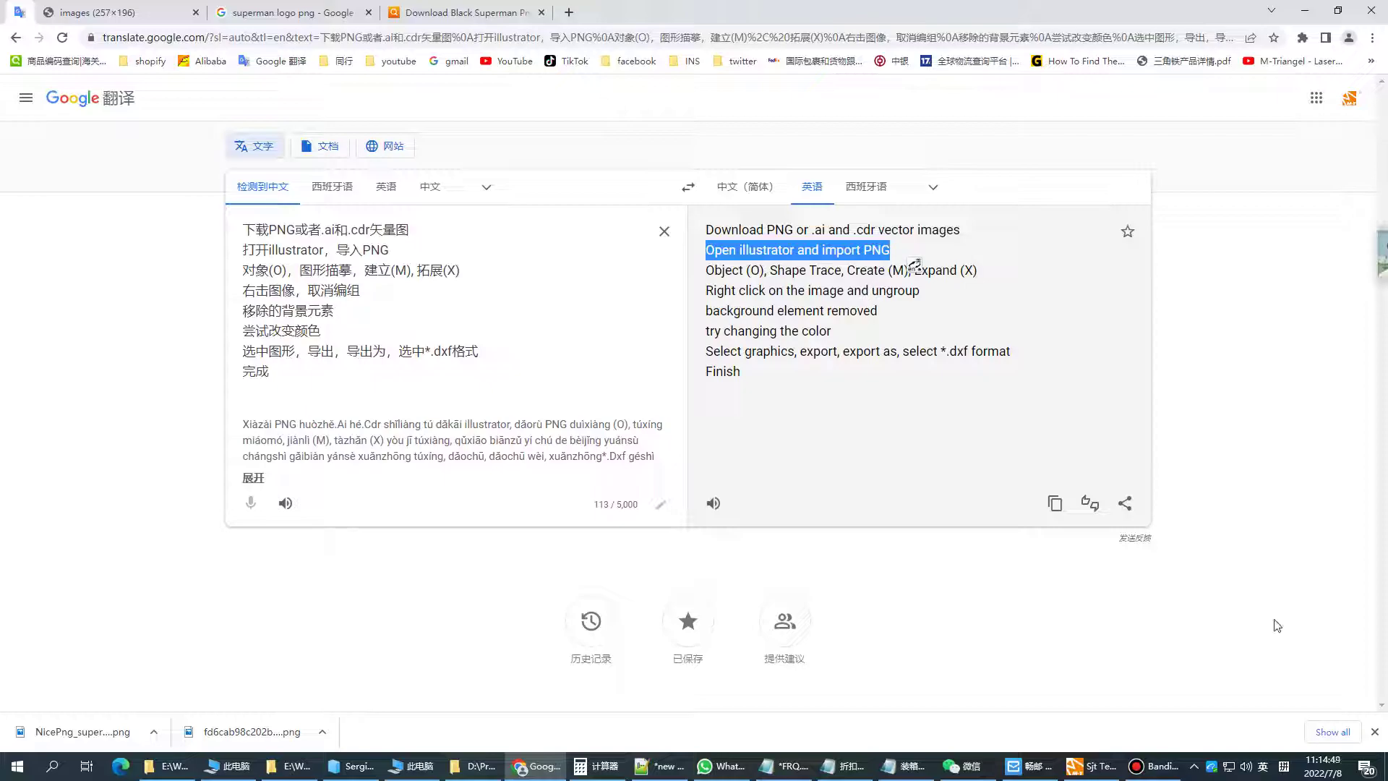
key("super+d")
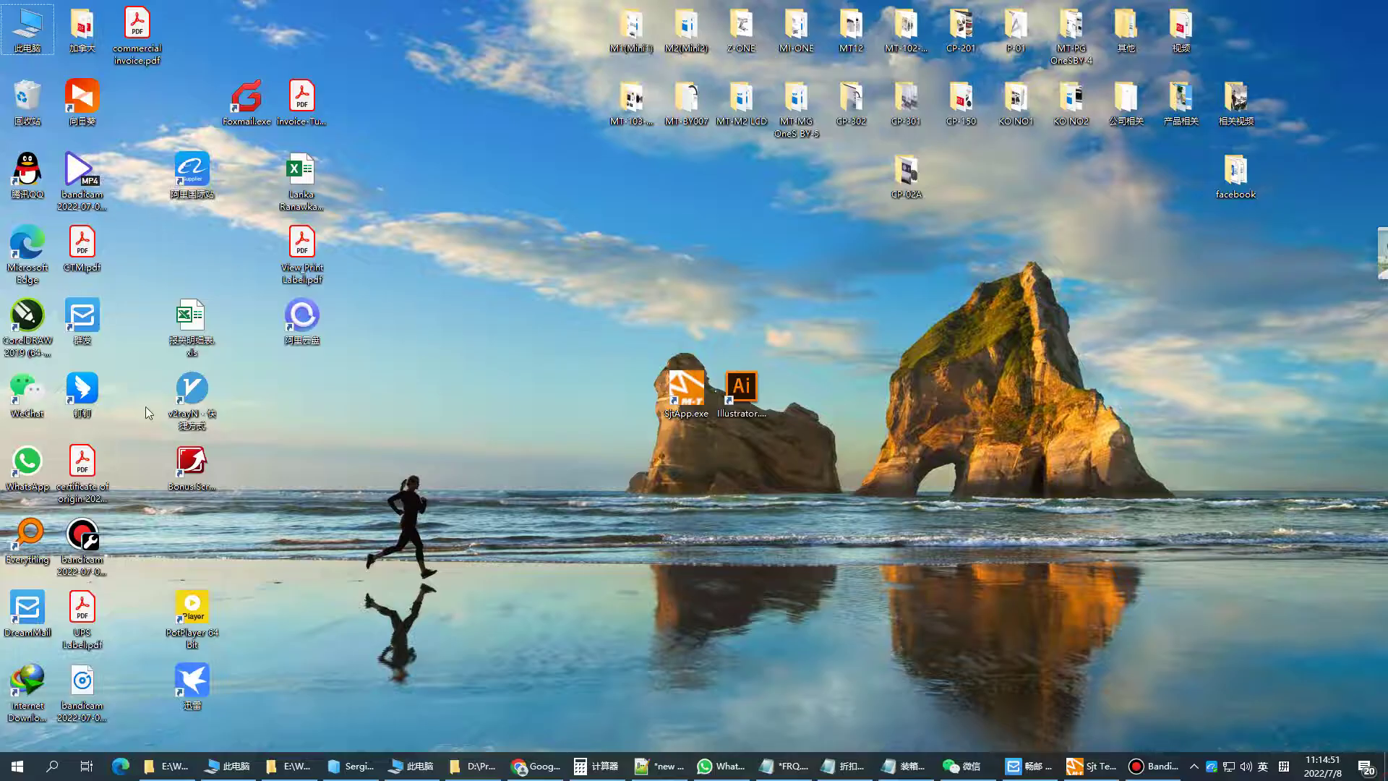
double_click(741, 386)
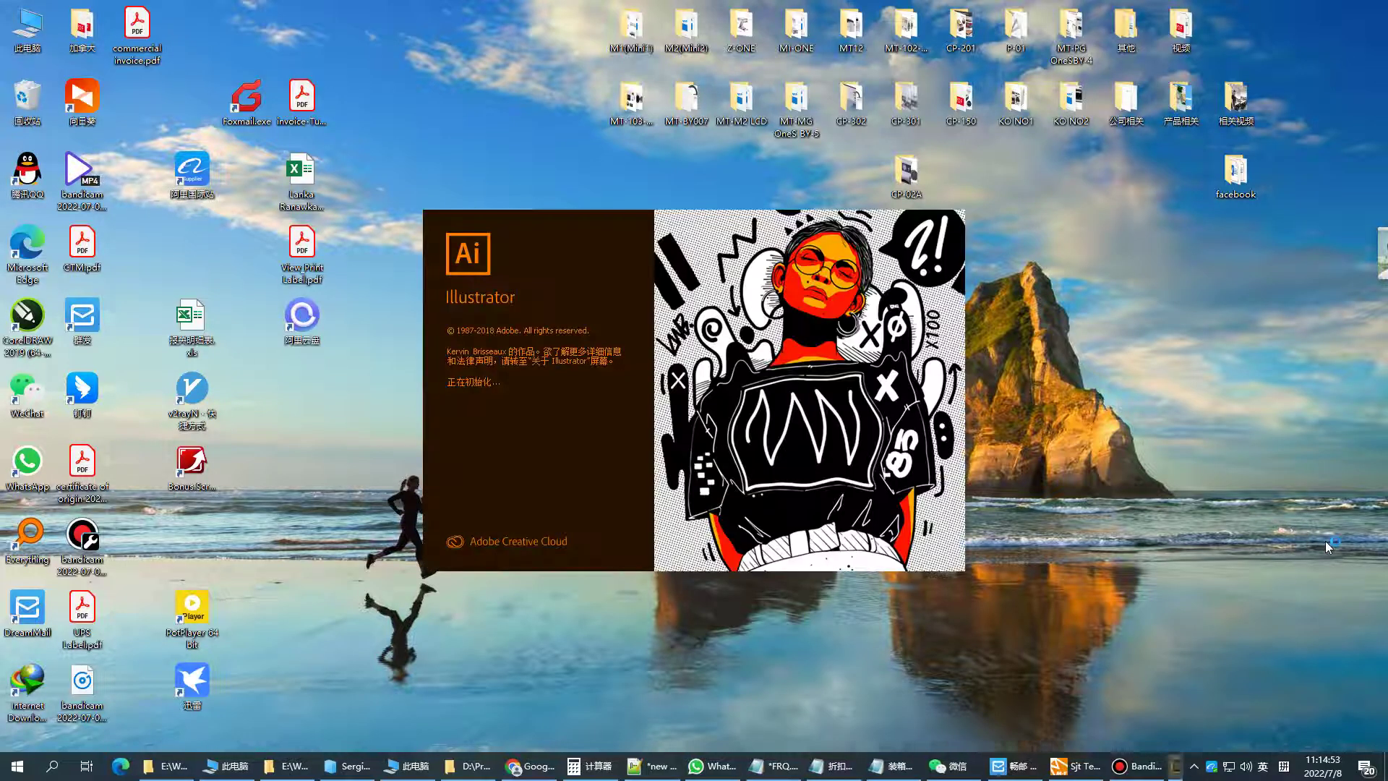
left_click(536, 768)
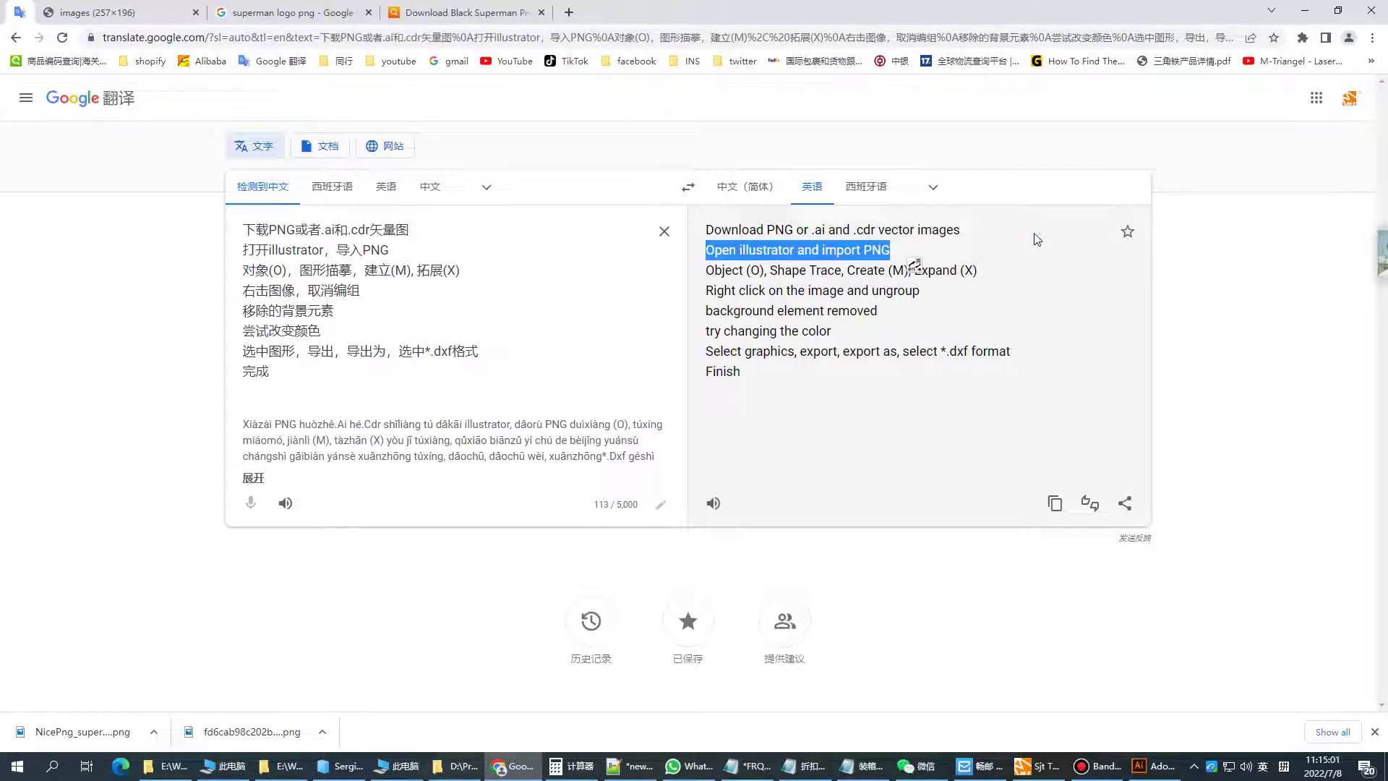
left_click(1151, 768)
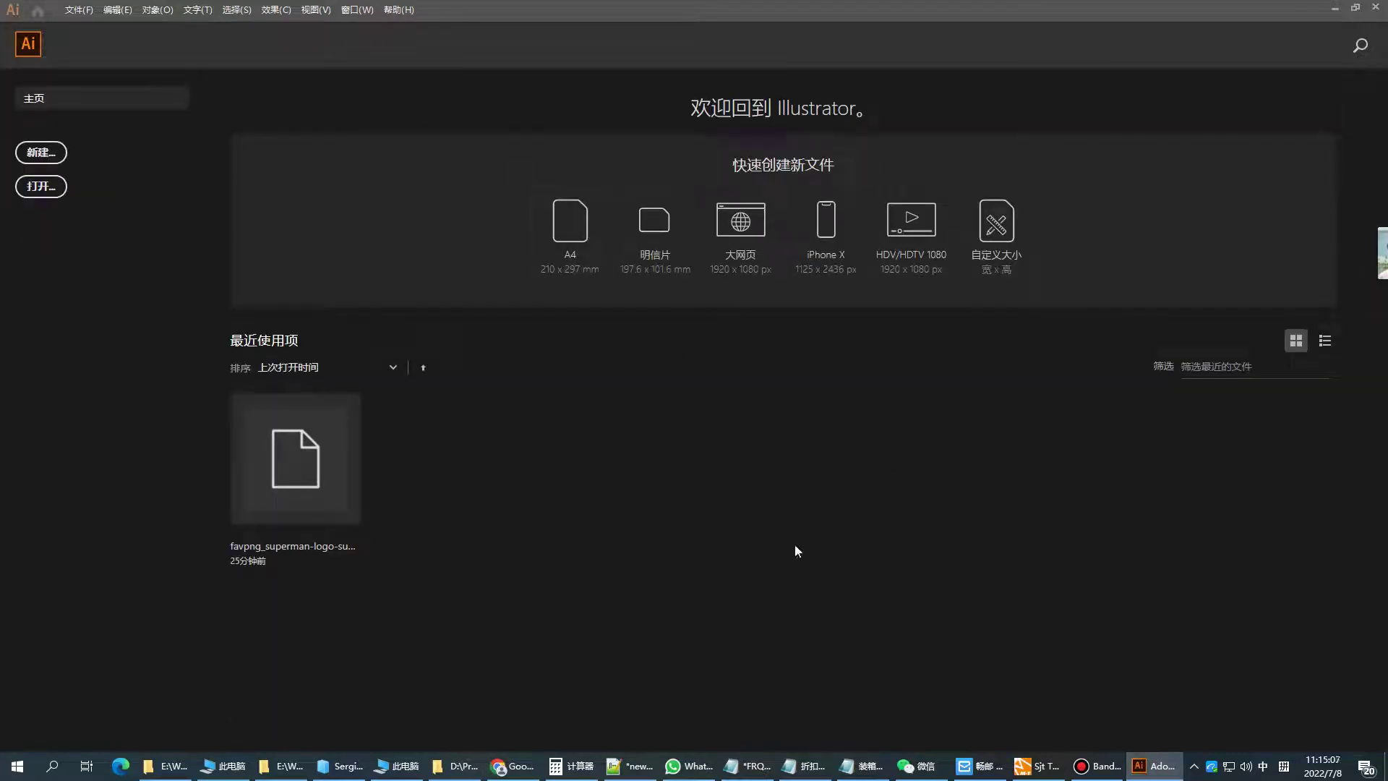
- Drag the downloaded Superman PNG into Illustrator and move it left of the artboard
left_click(514, 766)
left_click_drag(83, 732, 682, 471)
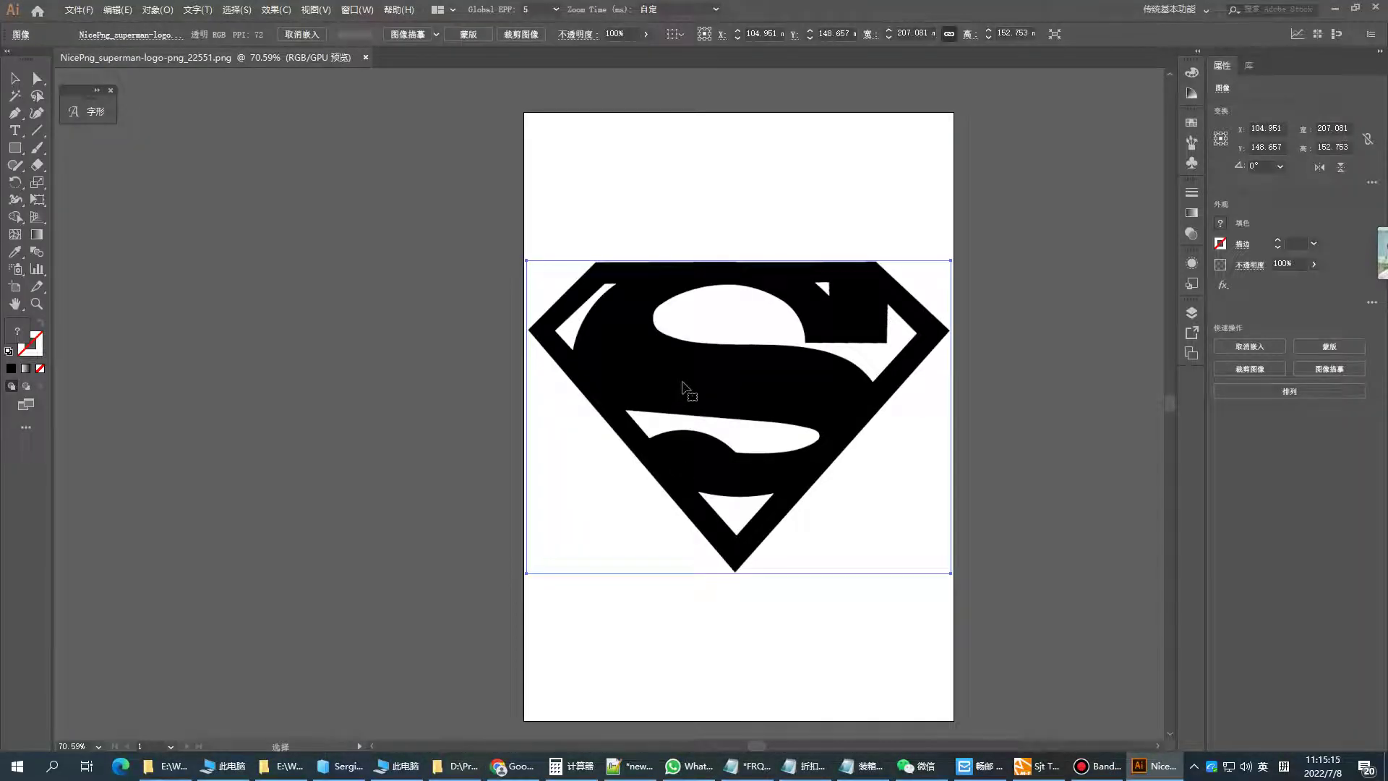
left_click_drag(683, 384, 279, 369)
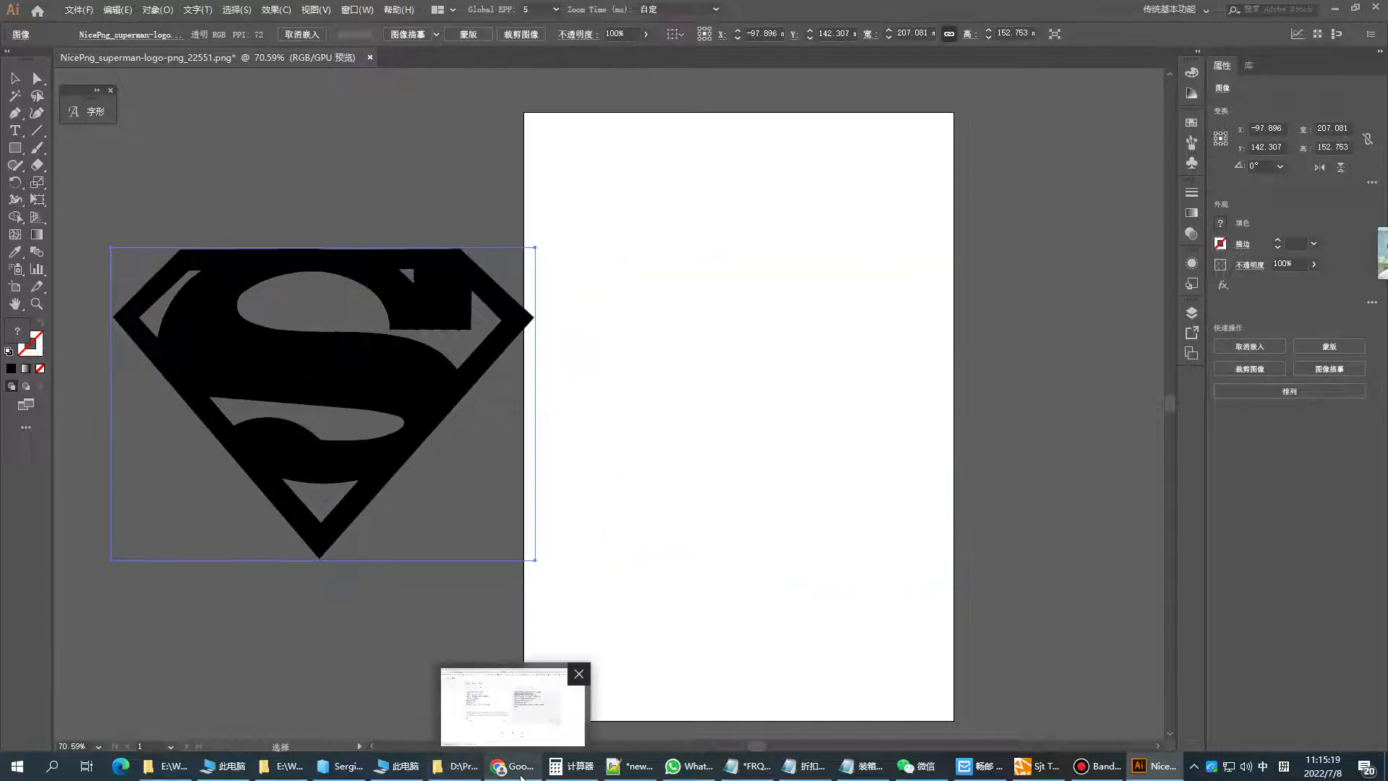
left_click(515, 766)
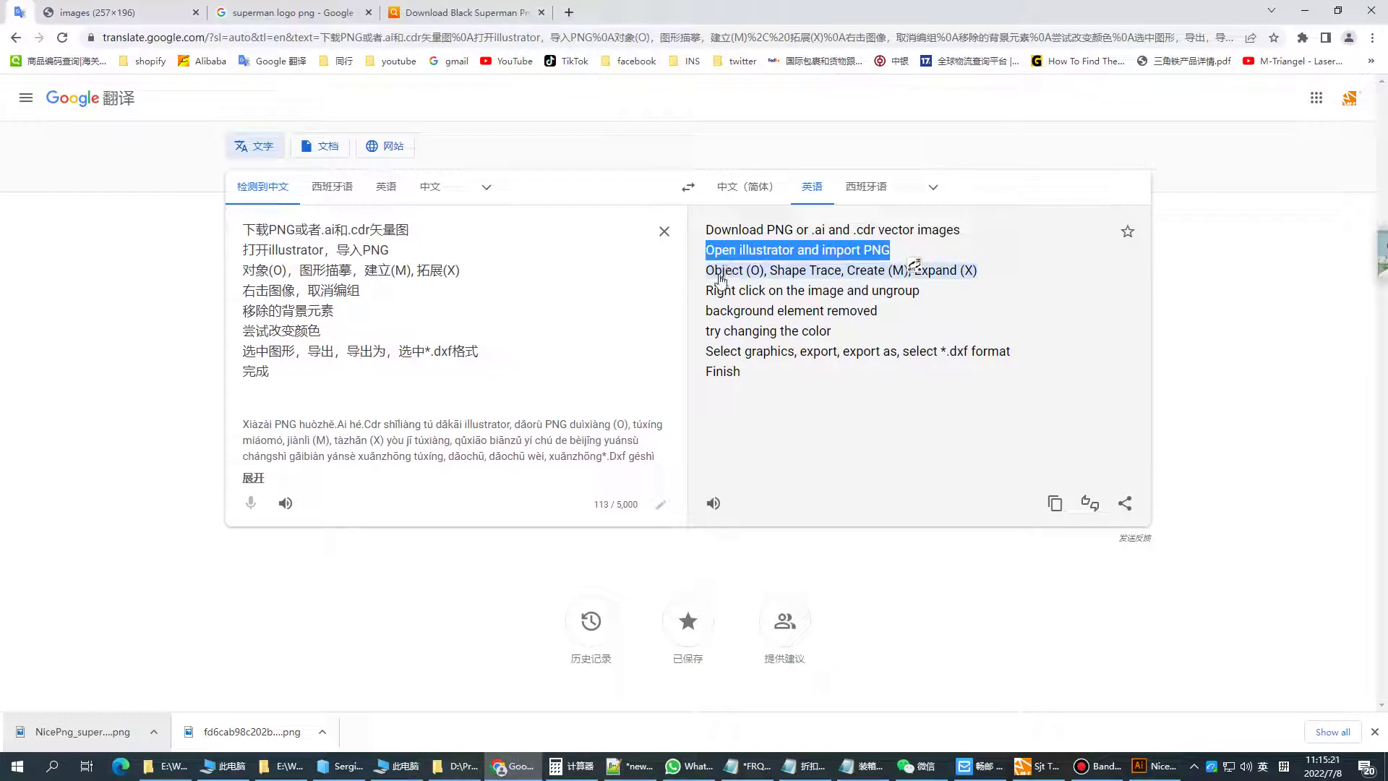
left_click_drag(704, 271, 843, 277)
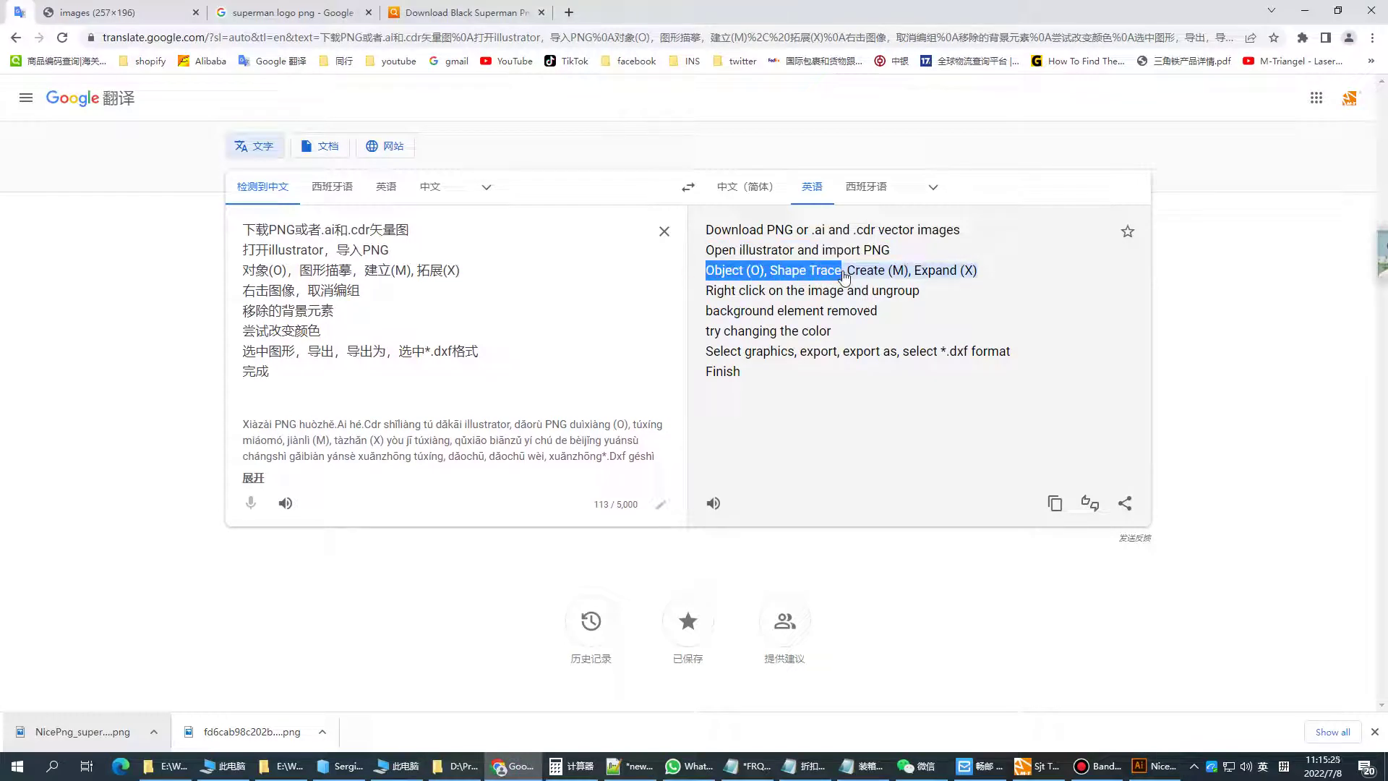
left_click_drag(844, 277, 995, 275)
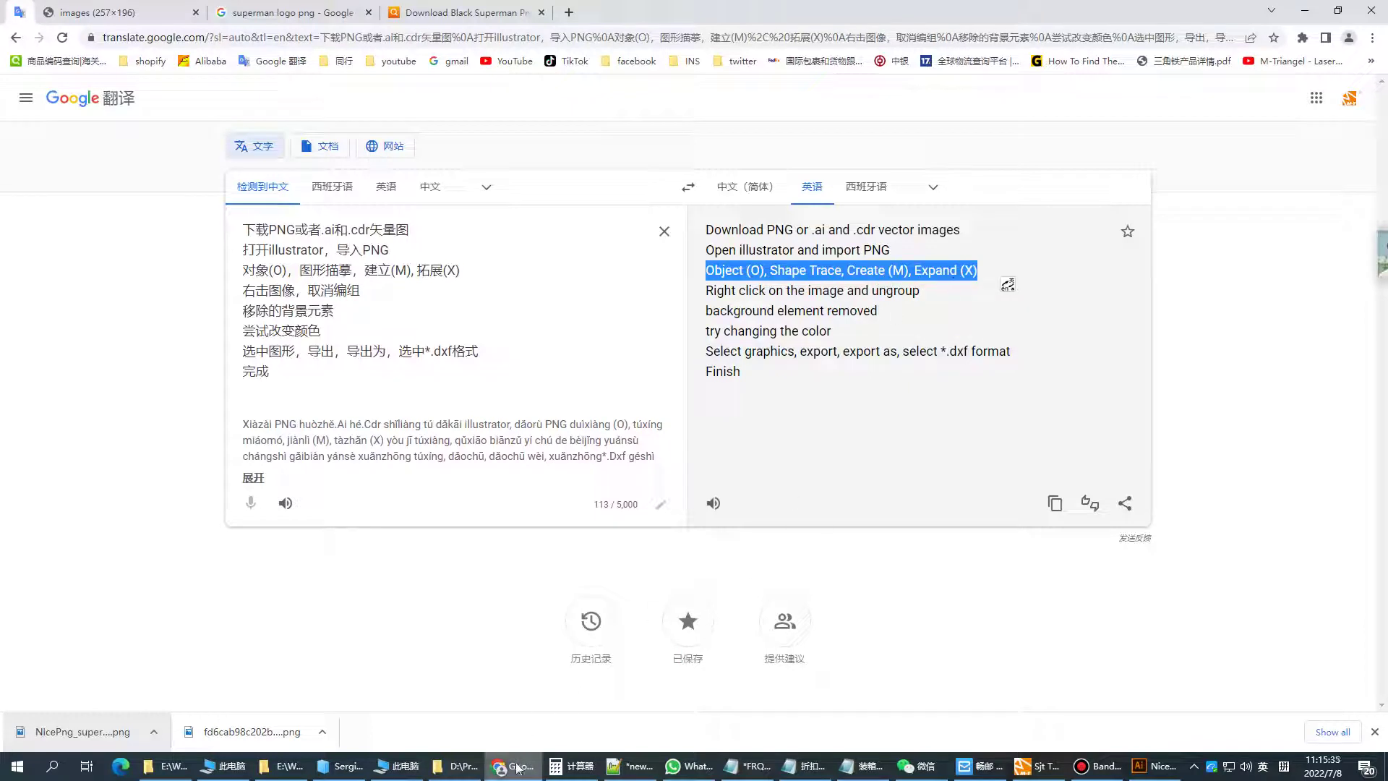
left_click(1149, 772)
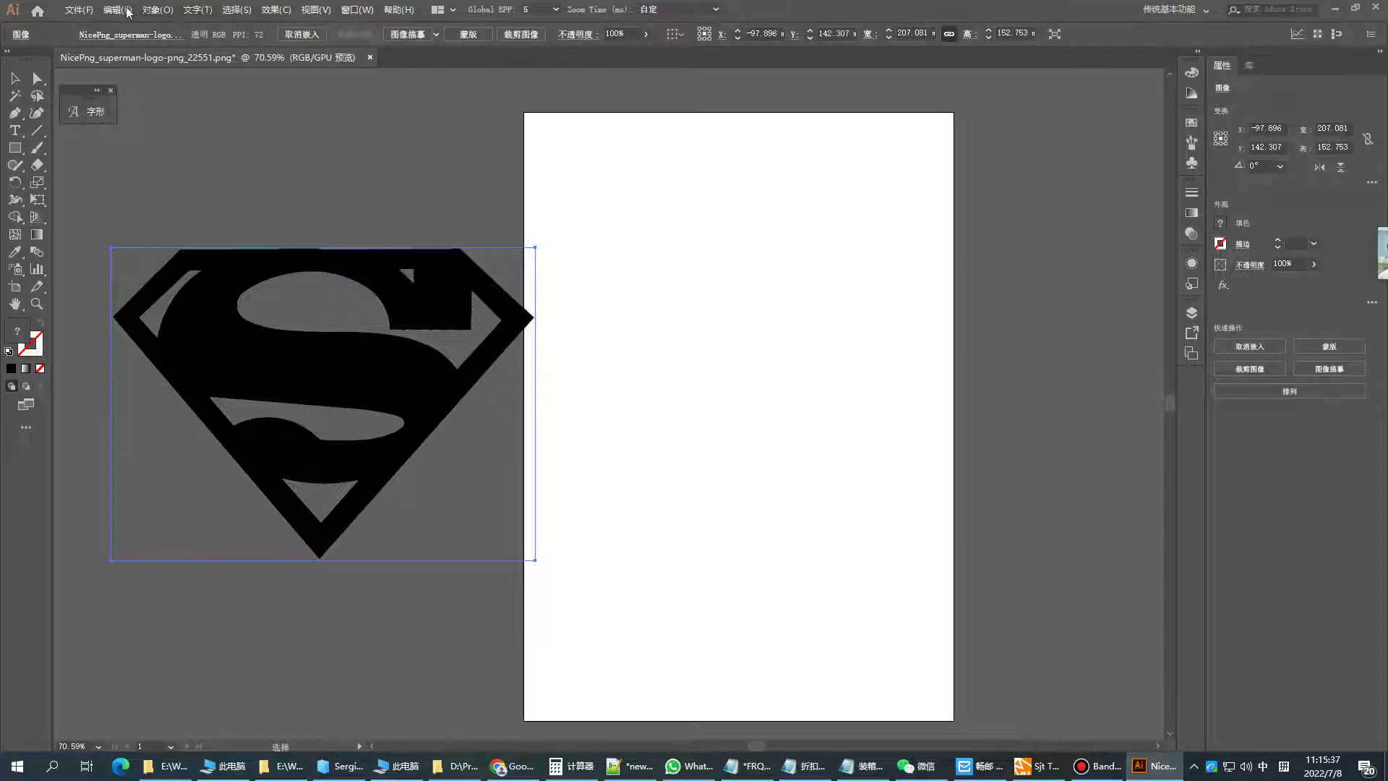
- Apply Object > Image Trace > Make and Expand, then center the traced logo on the artboard
left_click(166, 11)
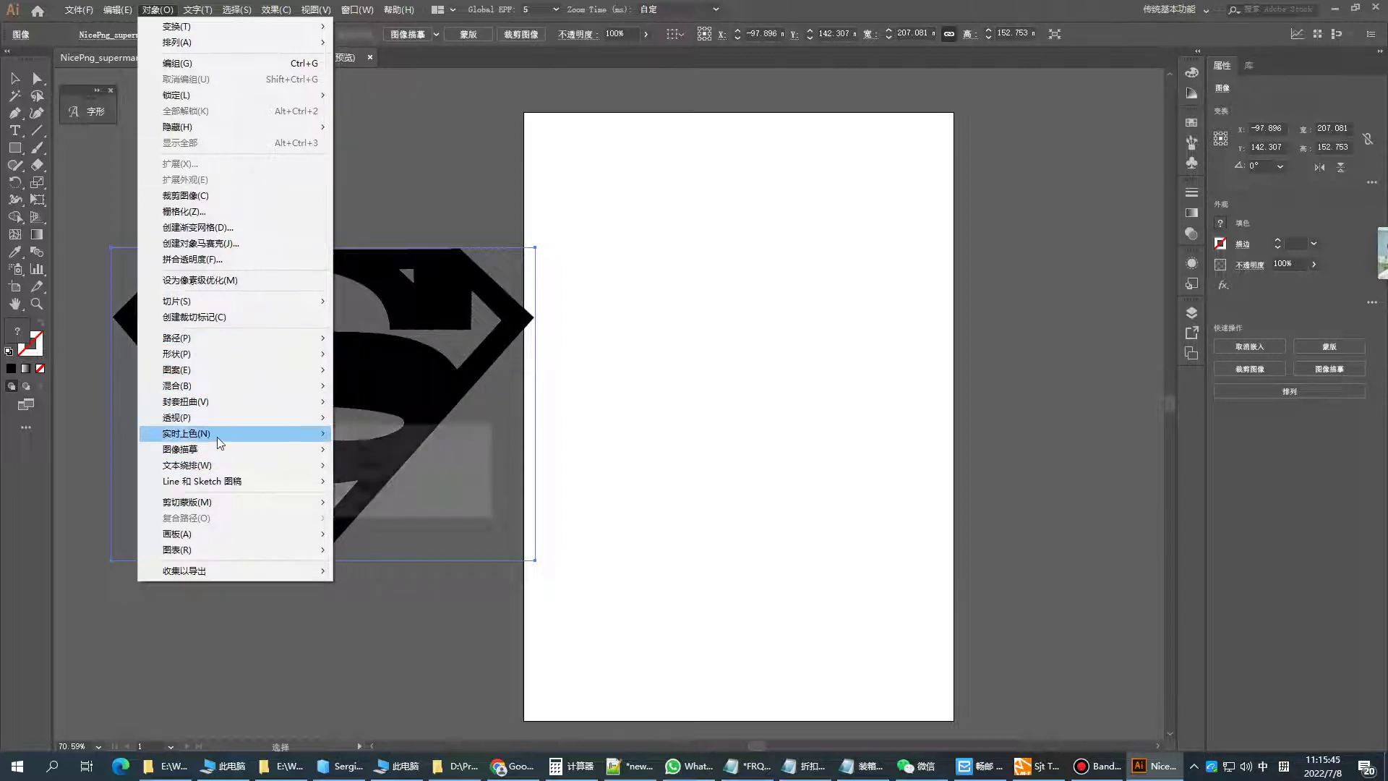
mouse_move(180, 449)
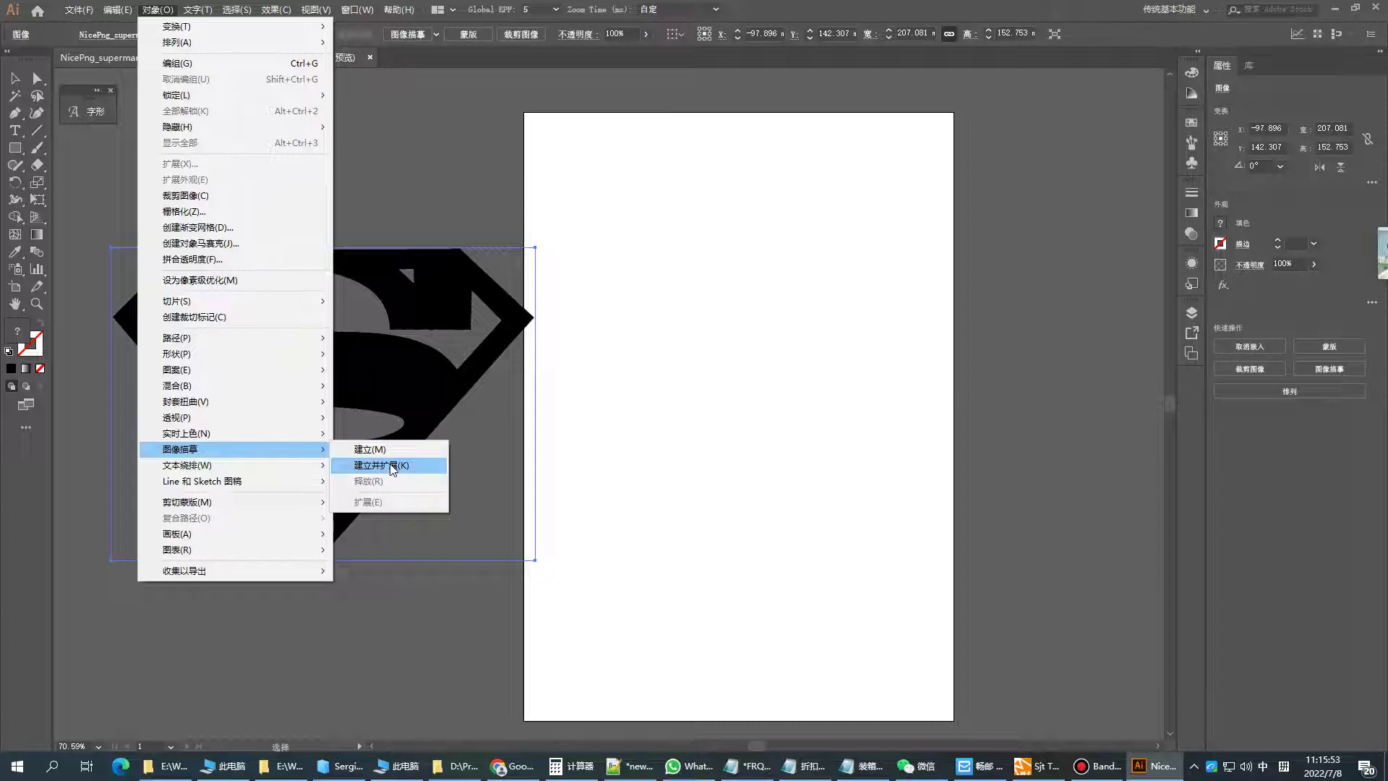
left_click(392, 466)
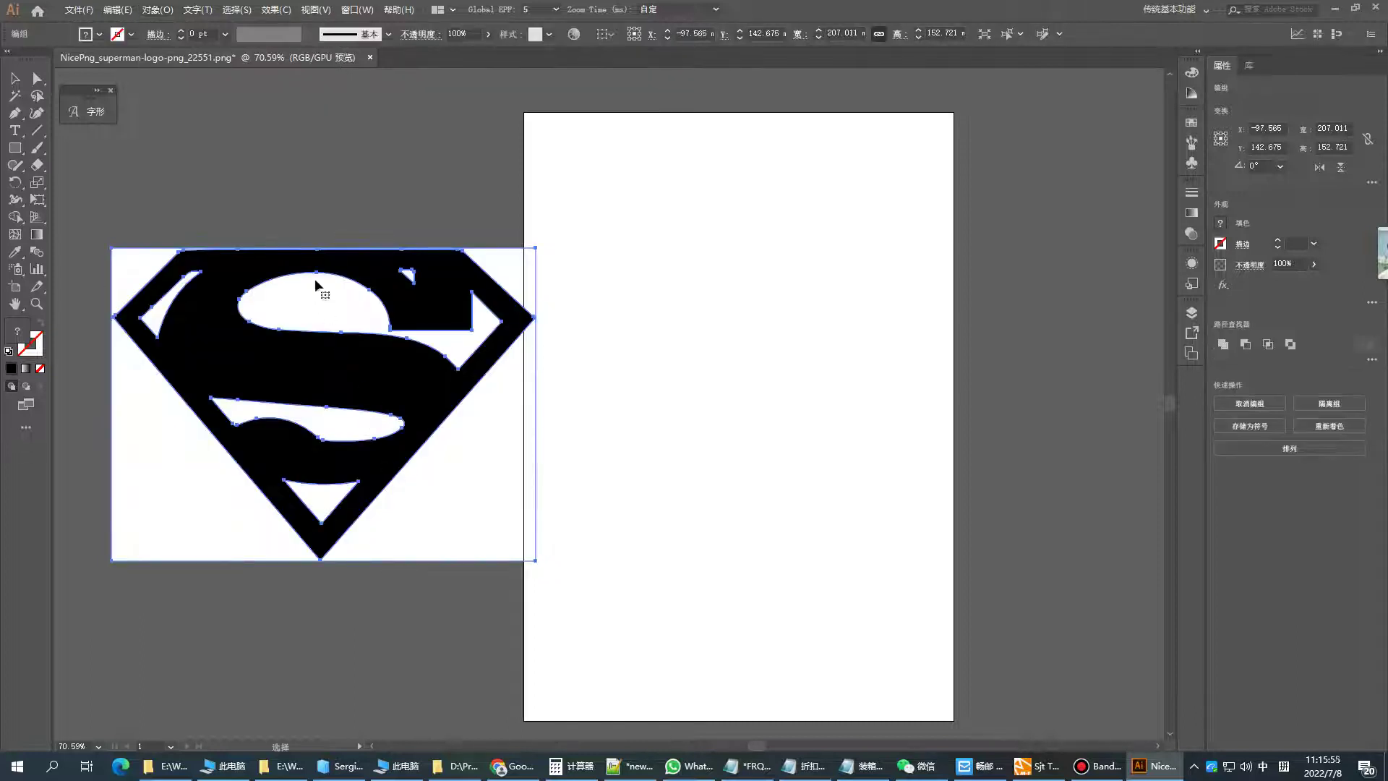
left_click_drag(316, 286, 710, 274)
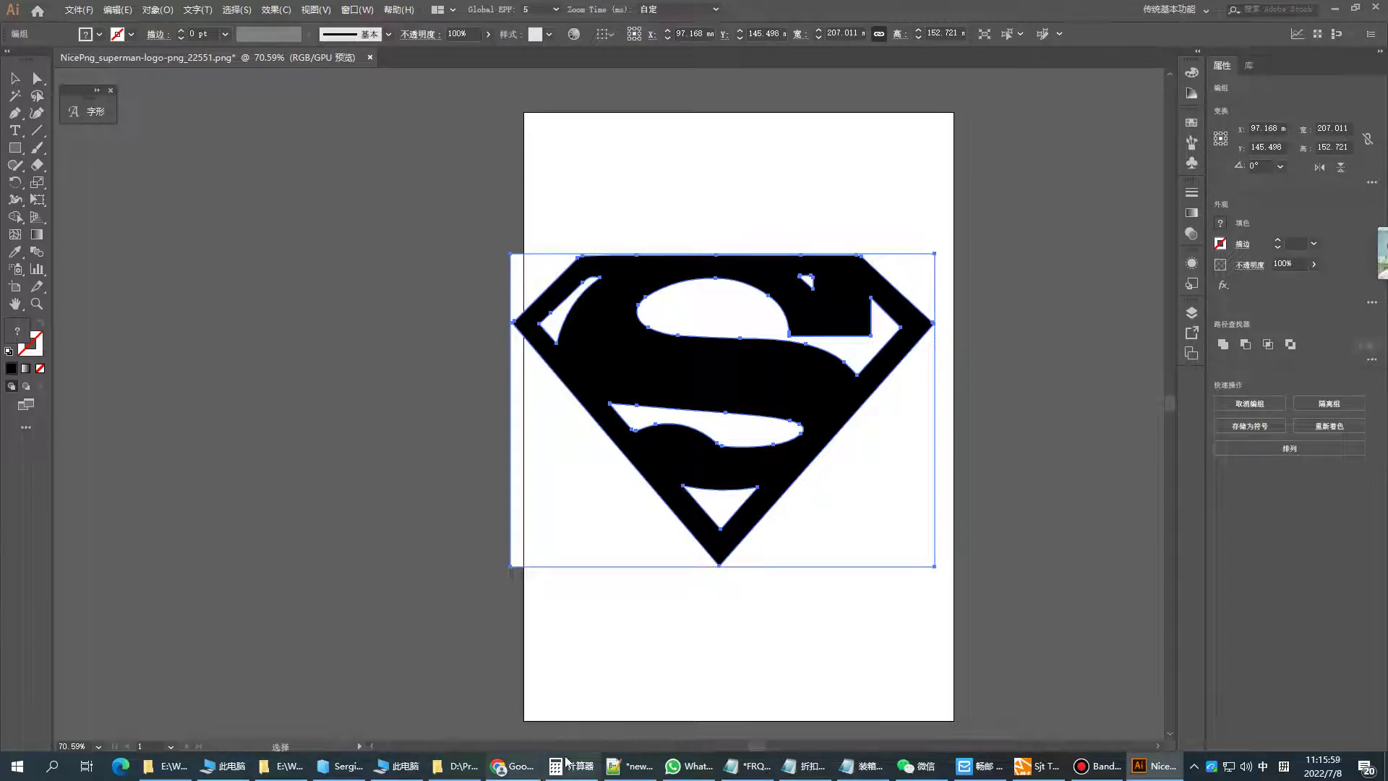
left_click(506, 766)
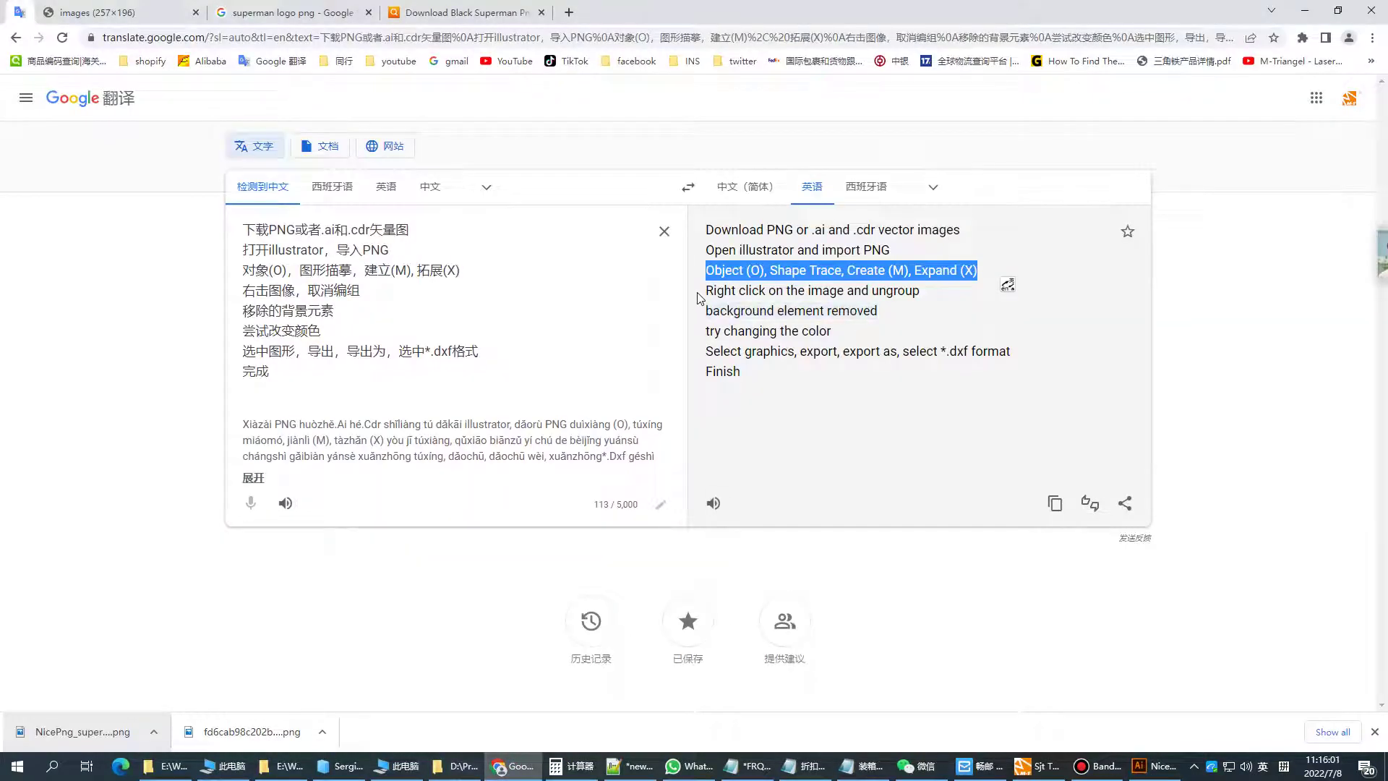
left_click_drag(702, 290, 930, 300)
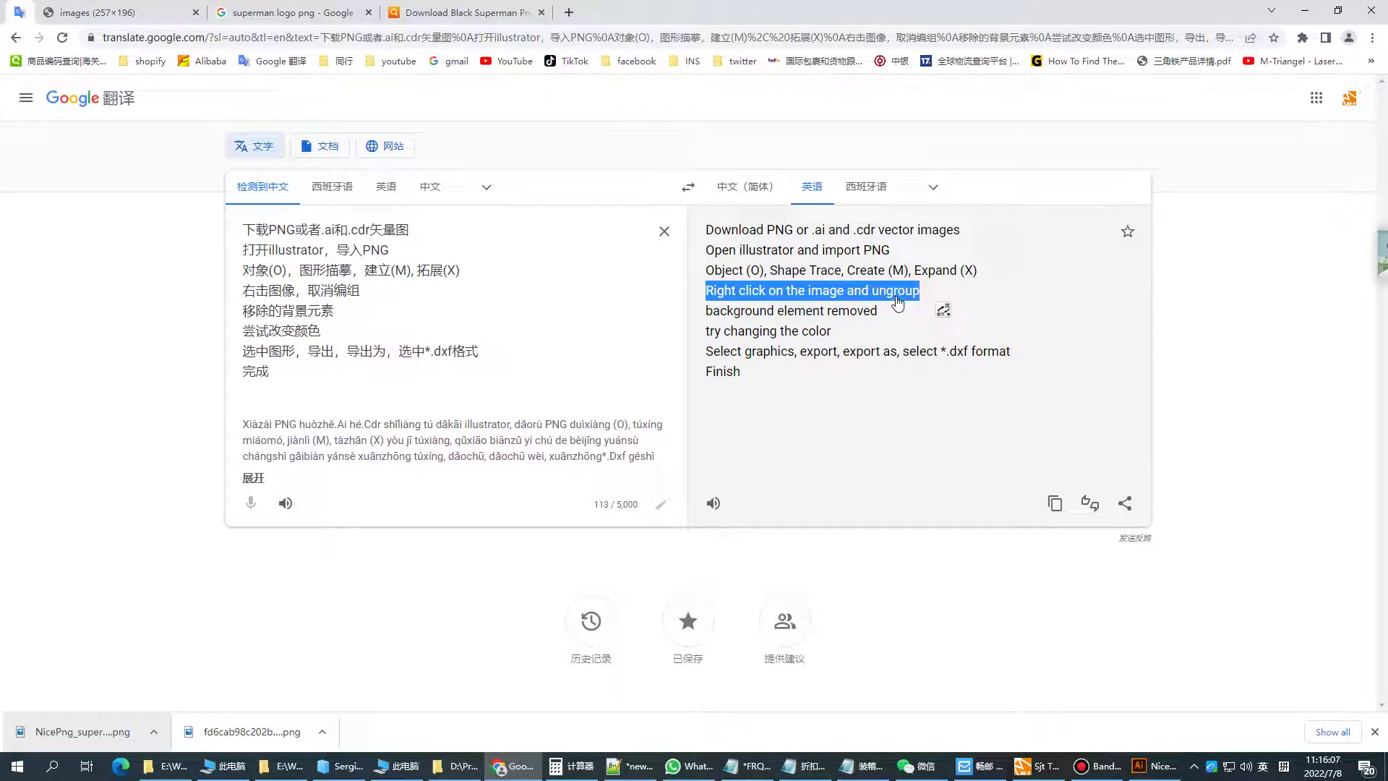
left_click(1157, 767)
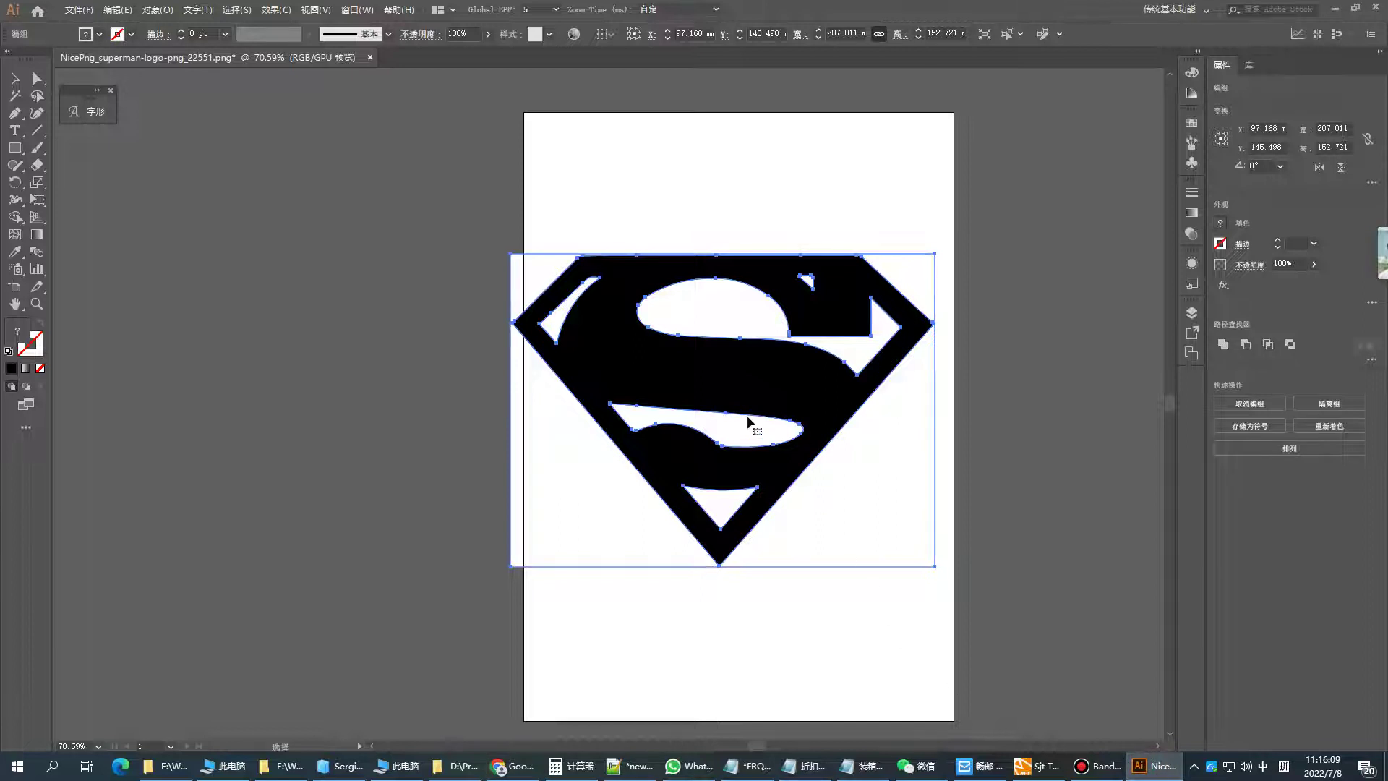
- Ungroup the traced logo, separate the black shield from its white background, and move it onto the artboard
right_click(718, 376)
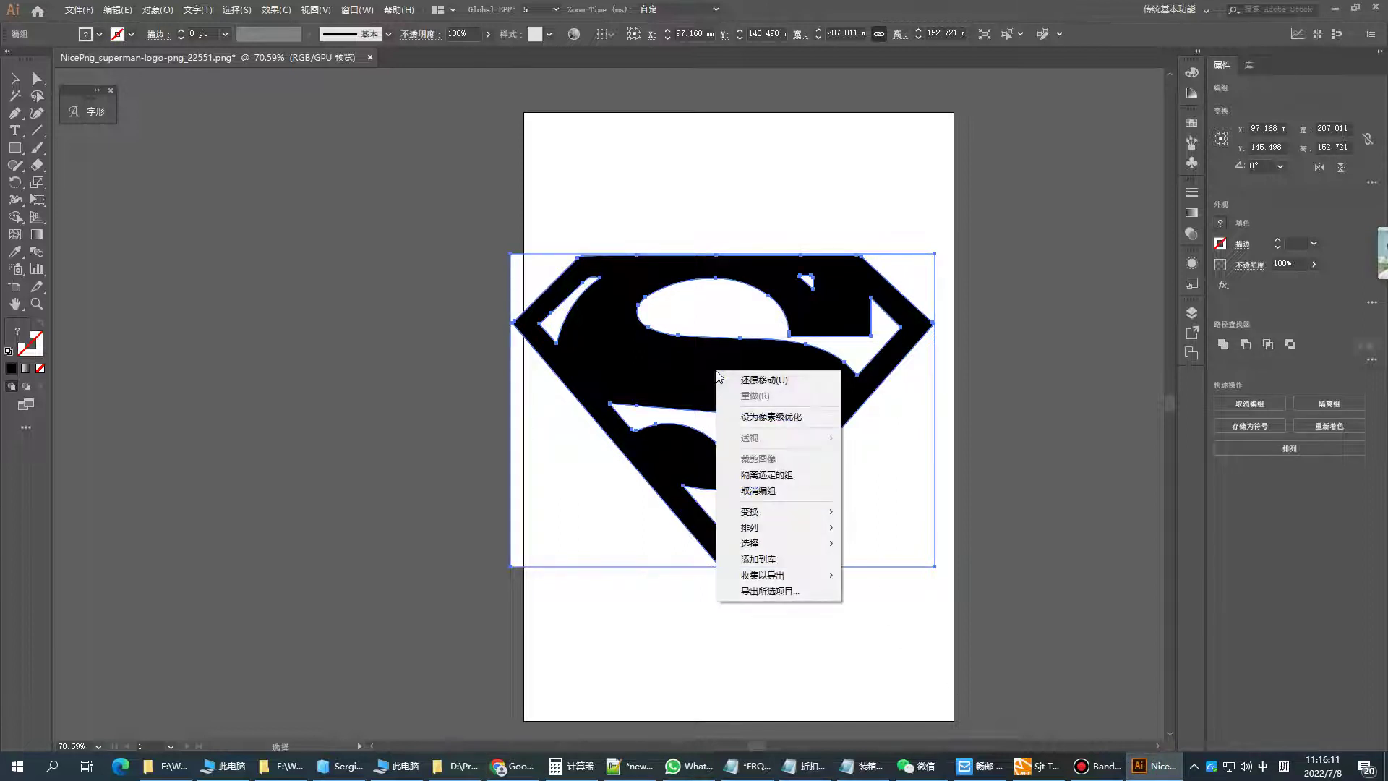
left_click(759, 491)
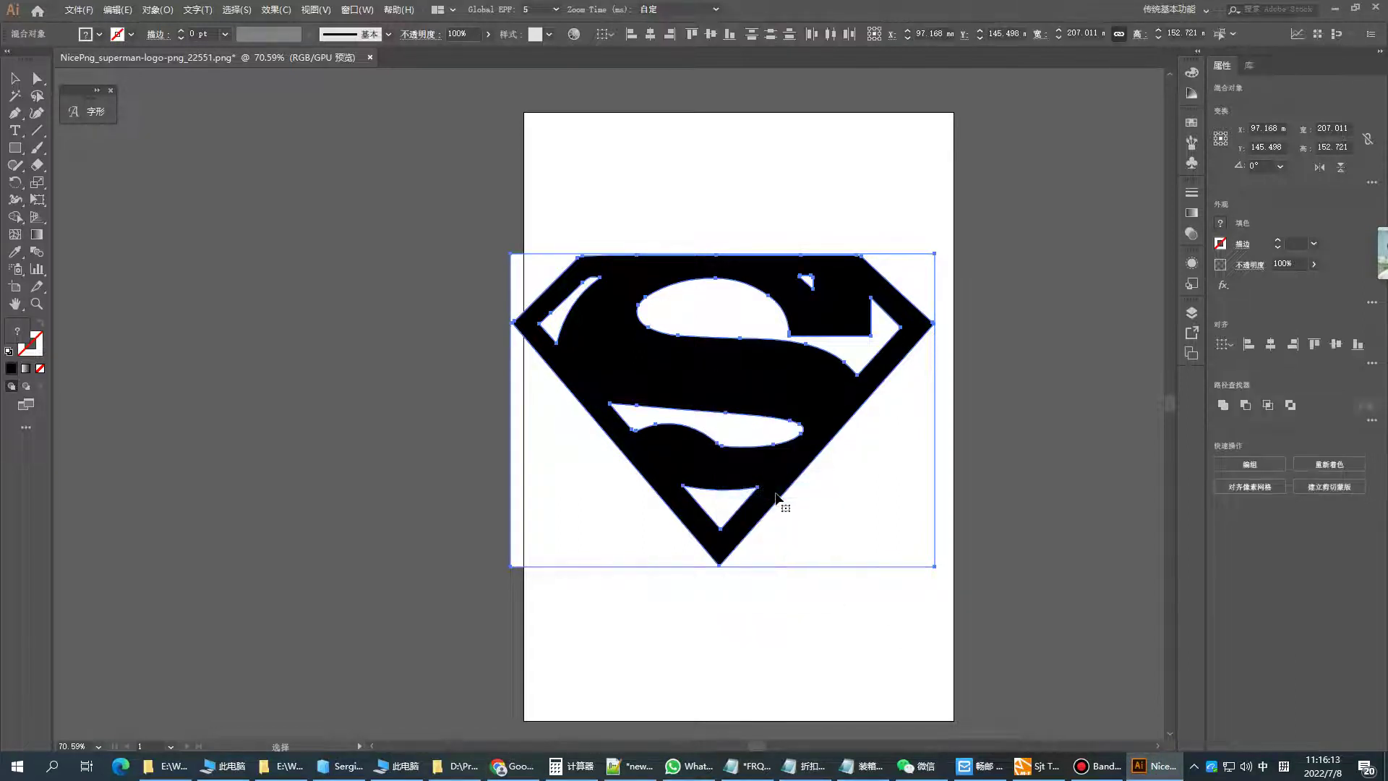
left_click_drag(748, 468, 325, 376)
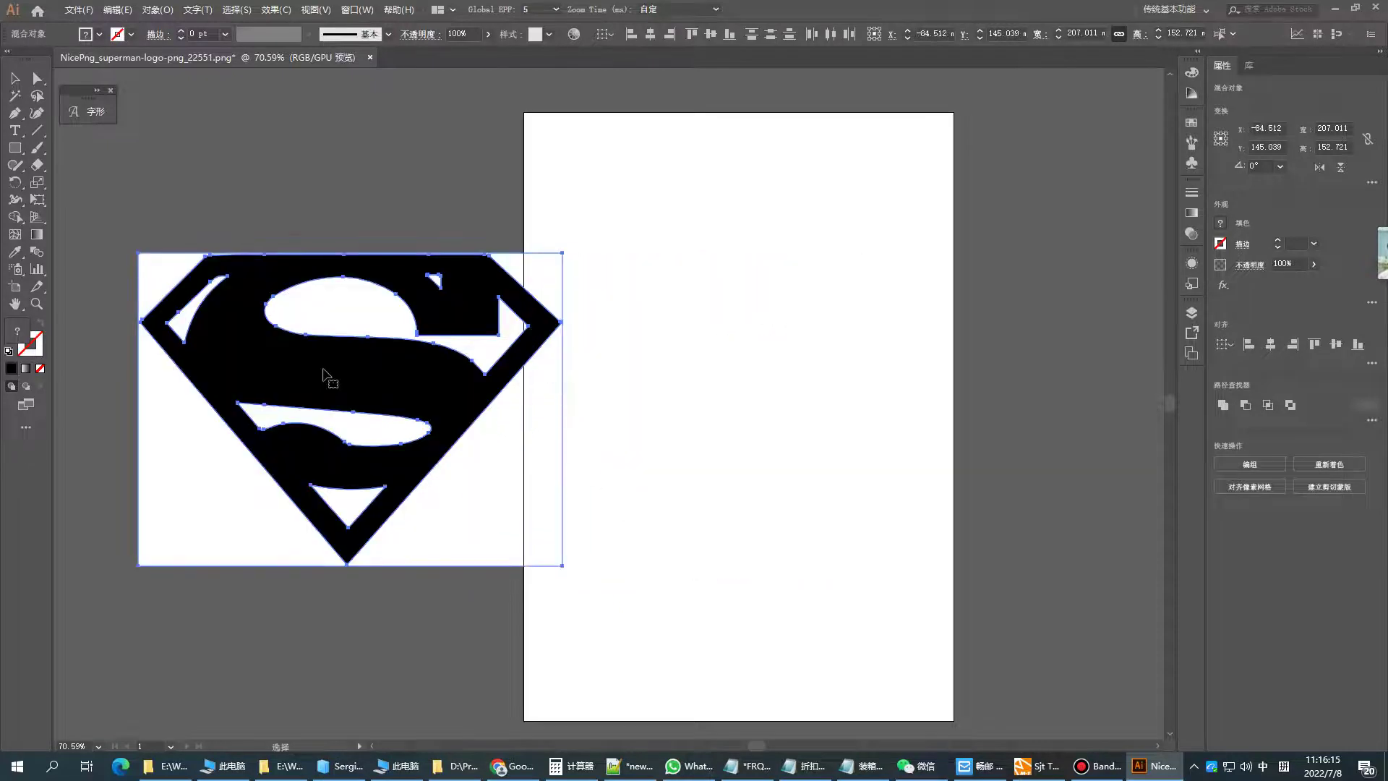
right_click(323, 370)
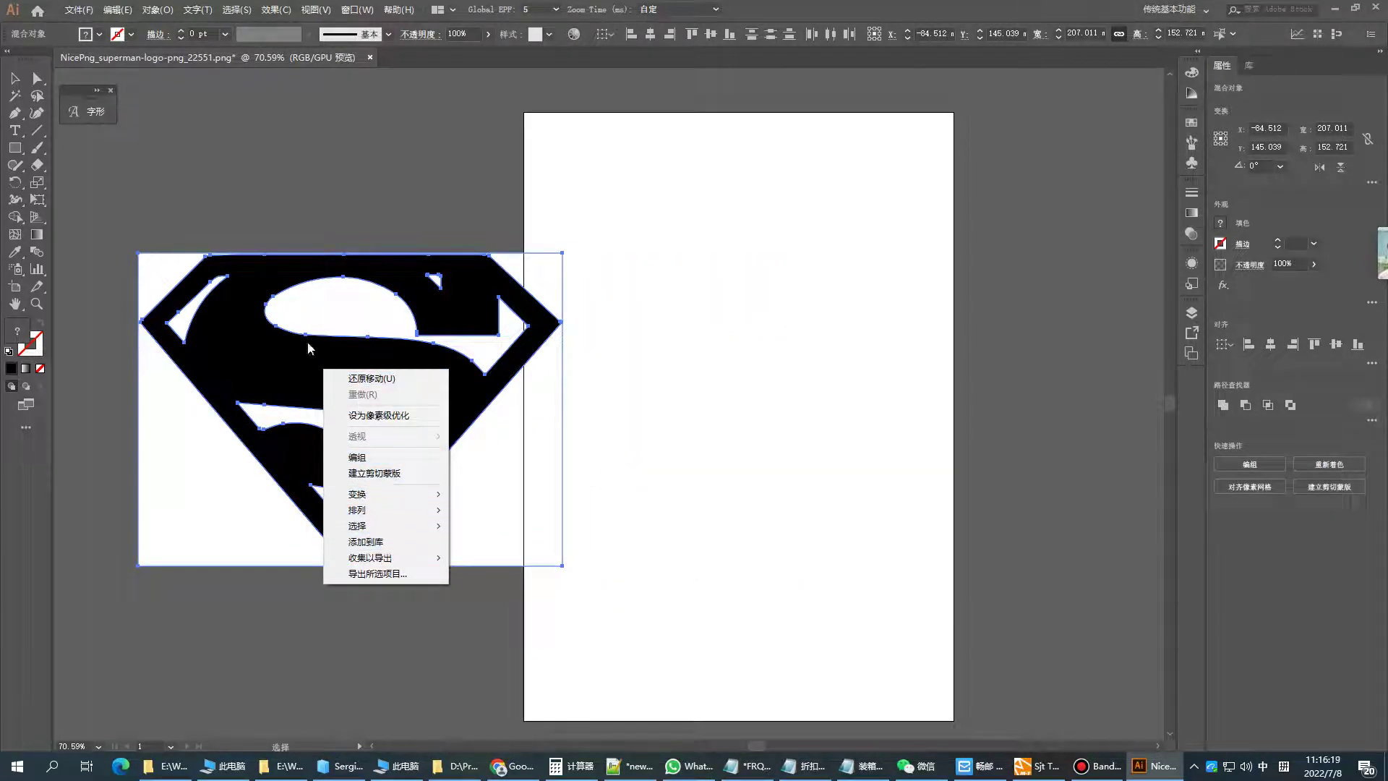
left_click(263, 344)
left_click_drag(300, 363, 405, 363)
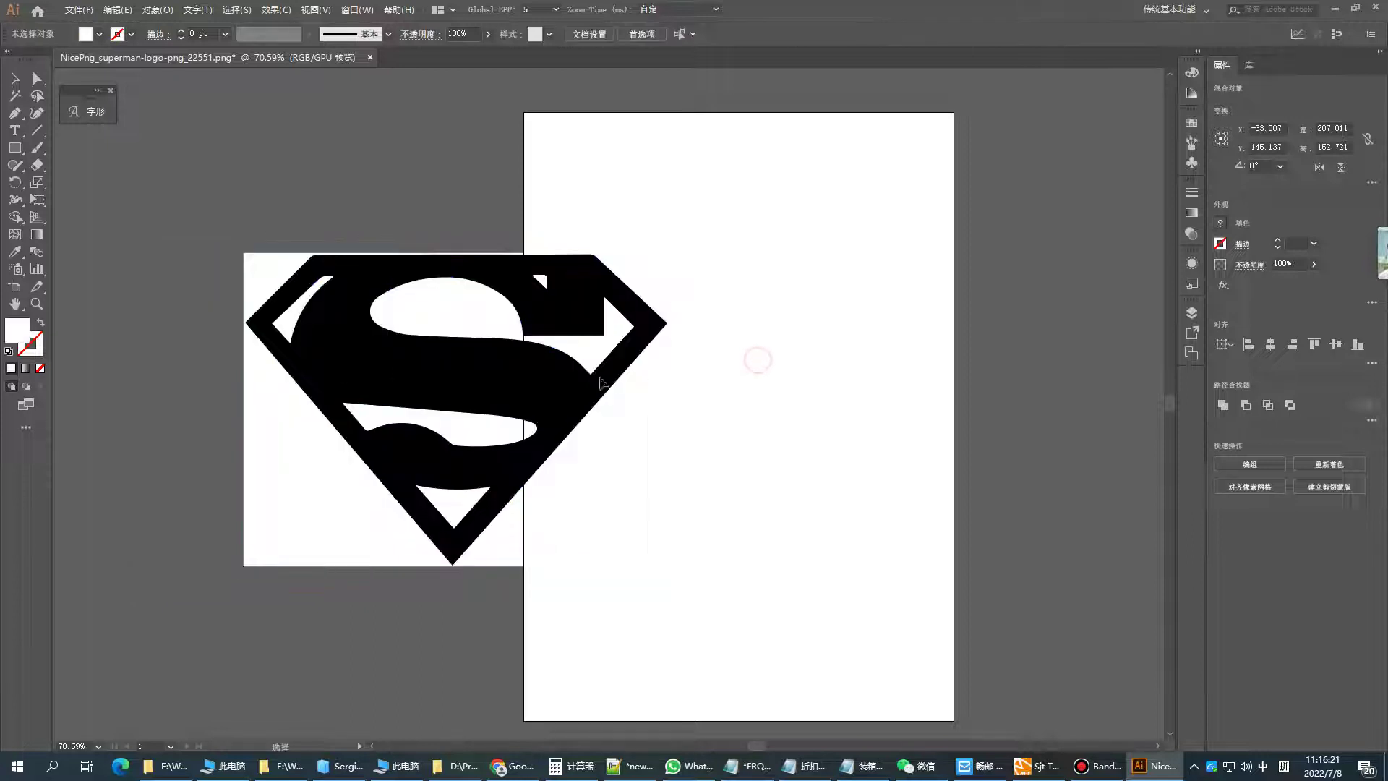
right_click(548, 380)
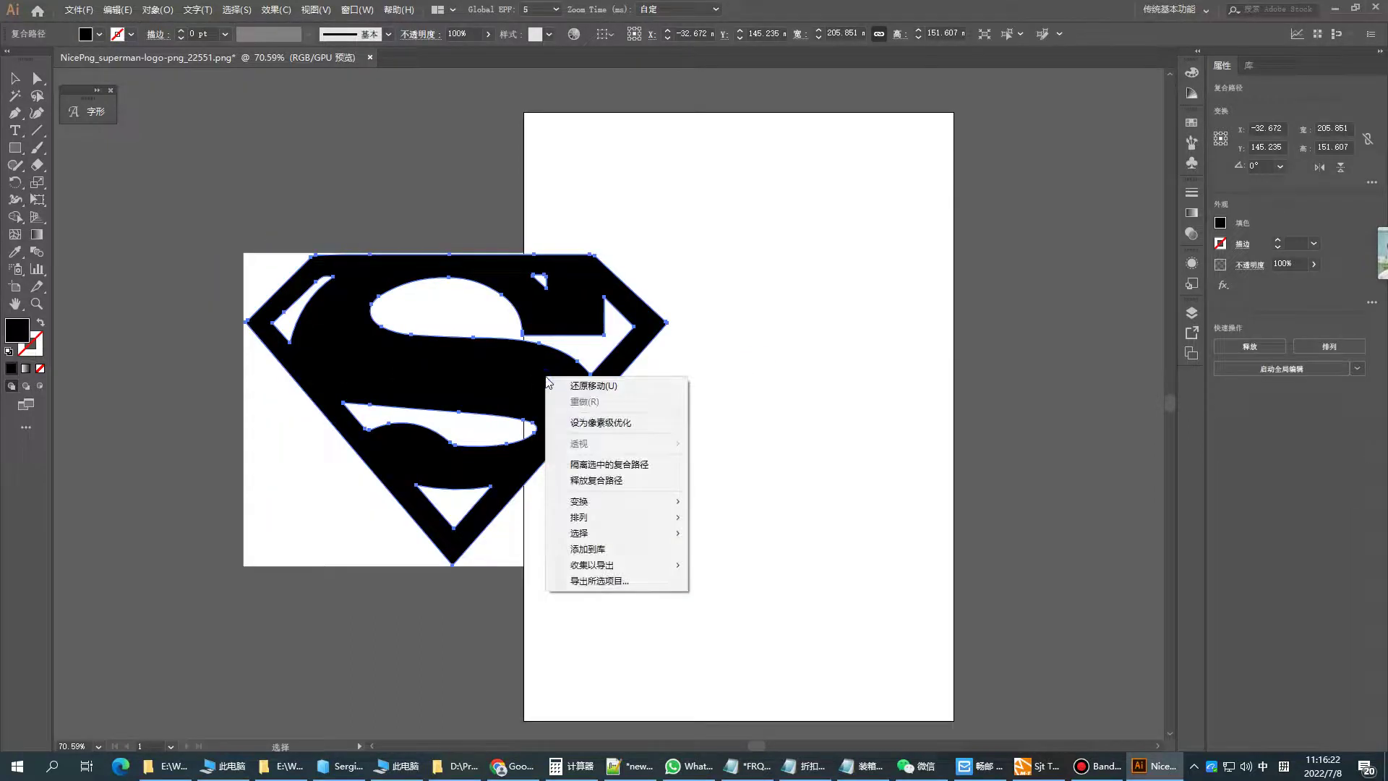
left_click(478, 373)
left_click_drag(471, 373, 869, 410)
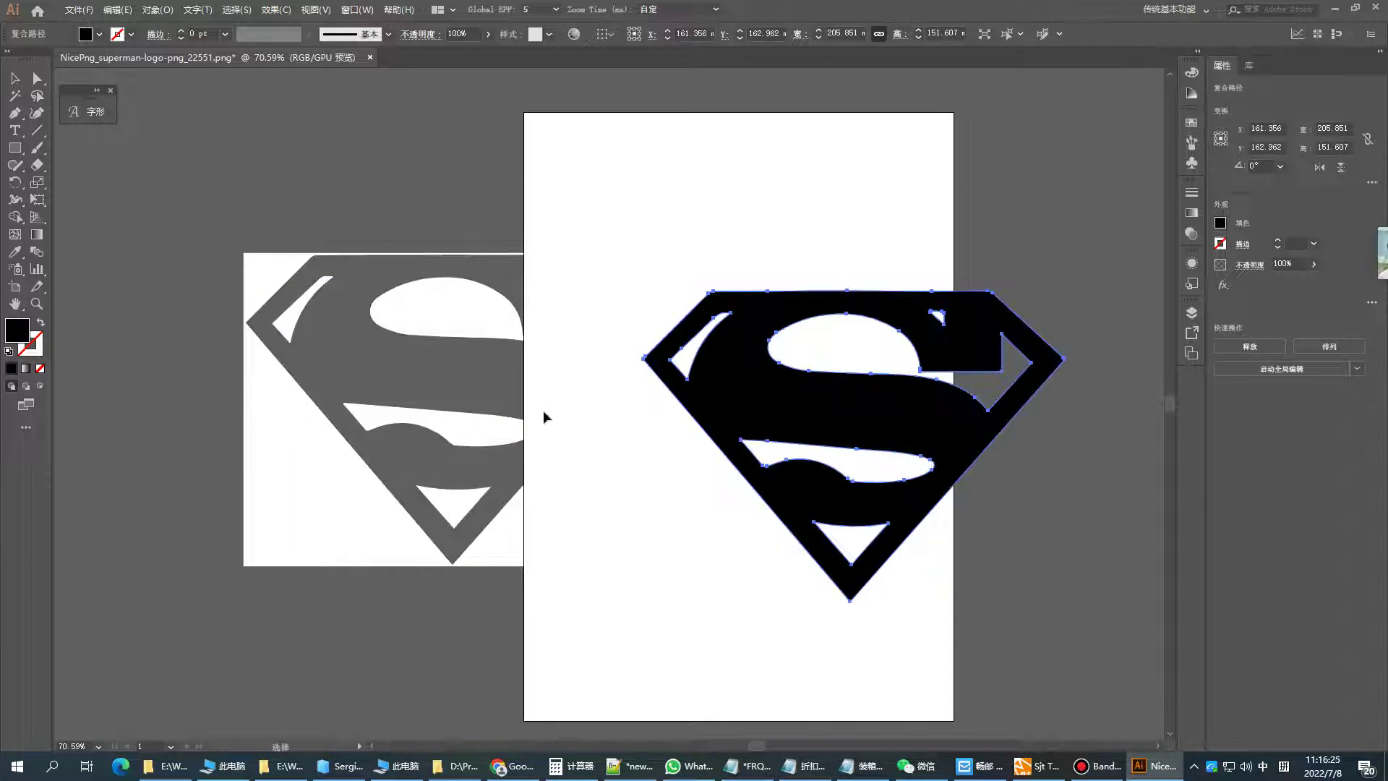
- Delete the leftover image pieces and stray path, then recenter the shield on the artboard
left_click_drag(273, 272, 128, 338)
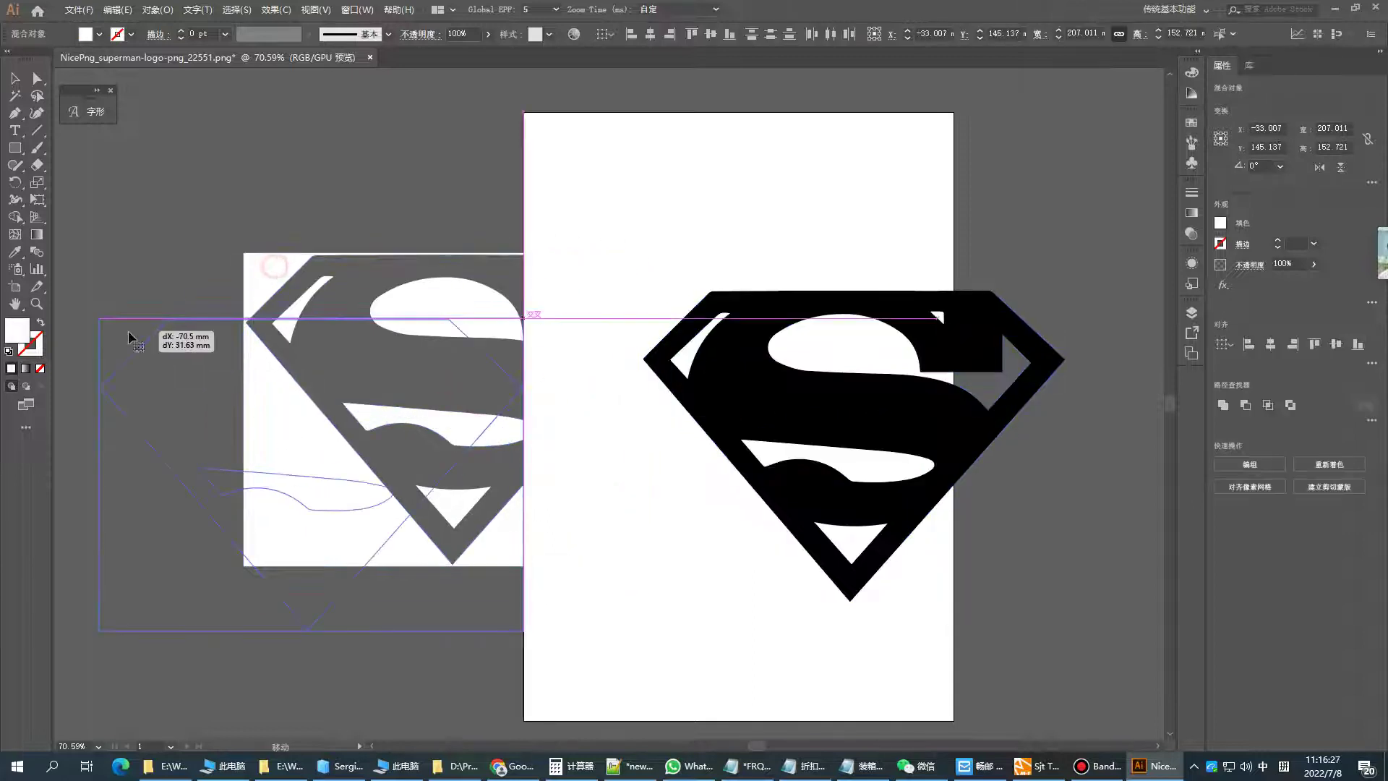
key("Delete")
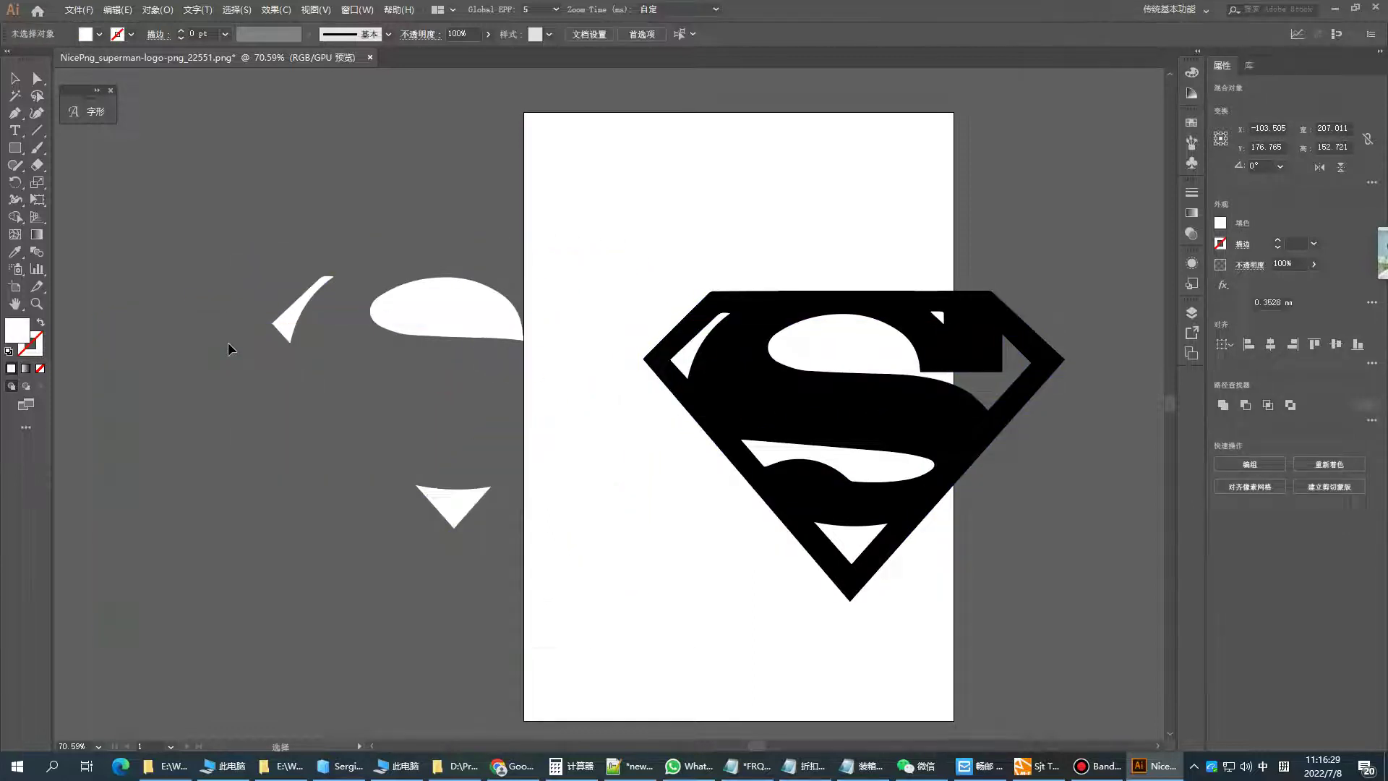
key("Delete")
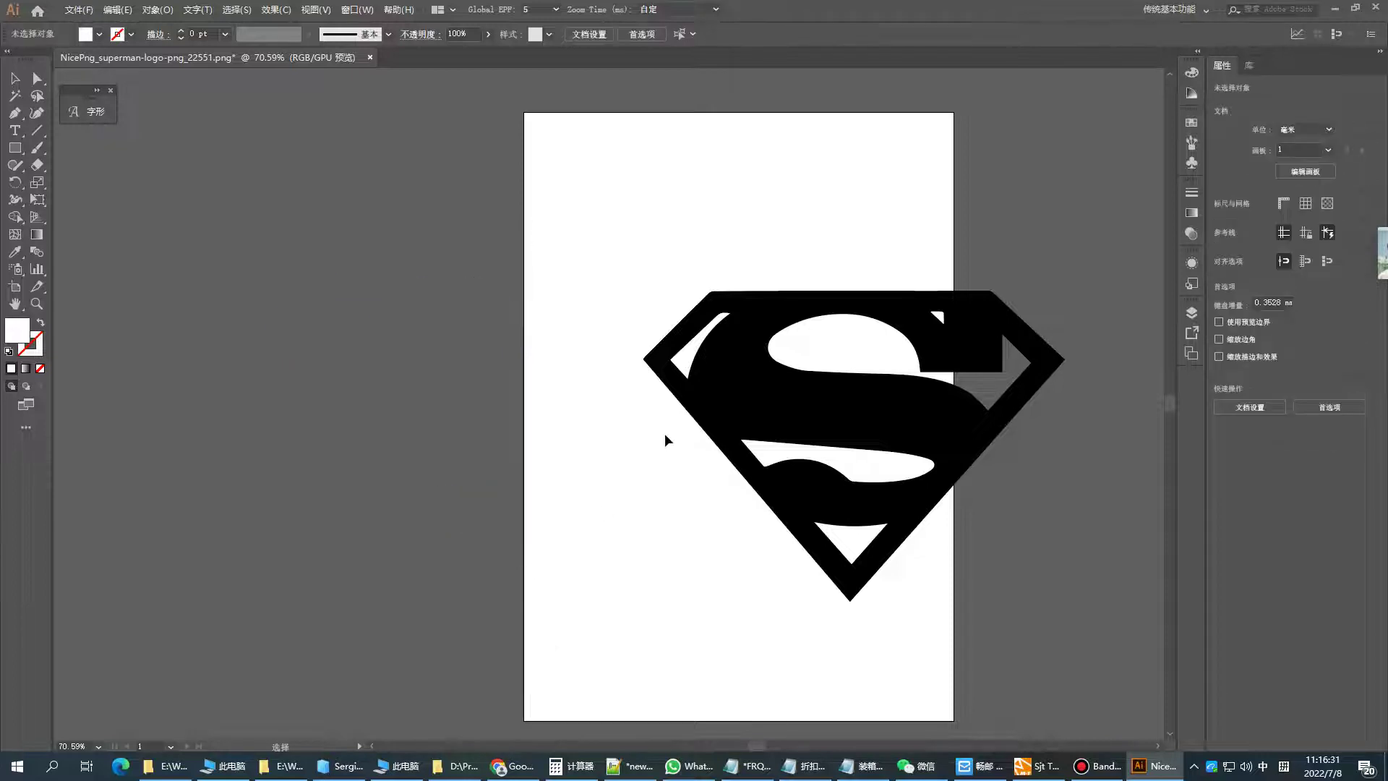
left_click_drag(666, 439, 166, 441)
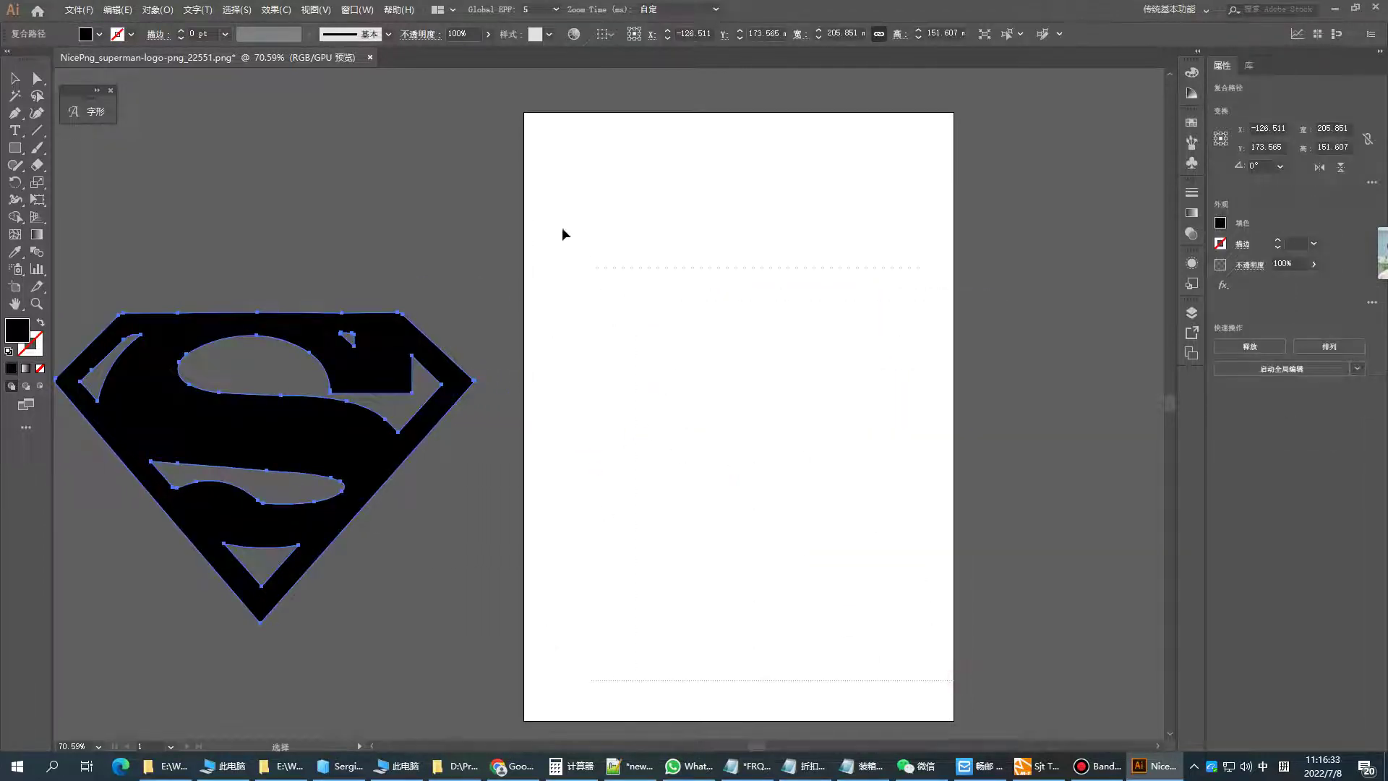
left_click_drag(960, 685, 536, 279)
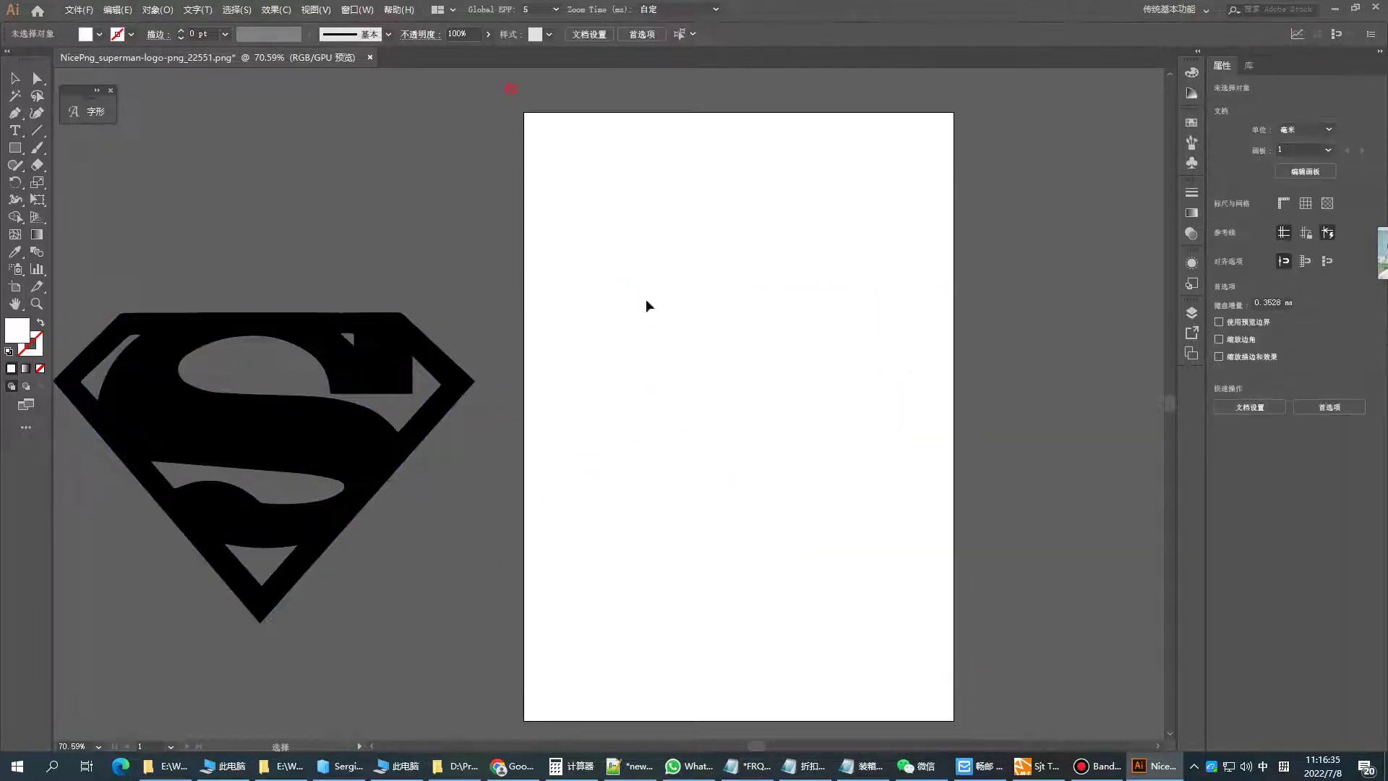
left_click_drag(499, 145, 1051, 655)
key("Delete")
scroll(571, 499, "down", 1)
left_click_drag(263, 388, 324, 396)
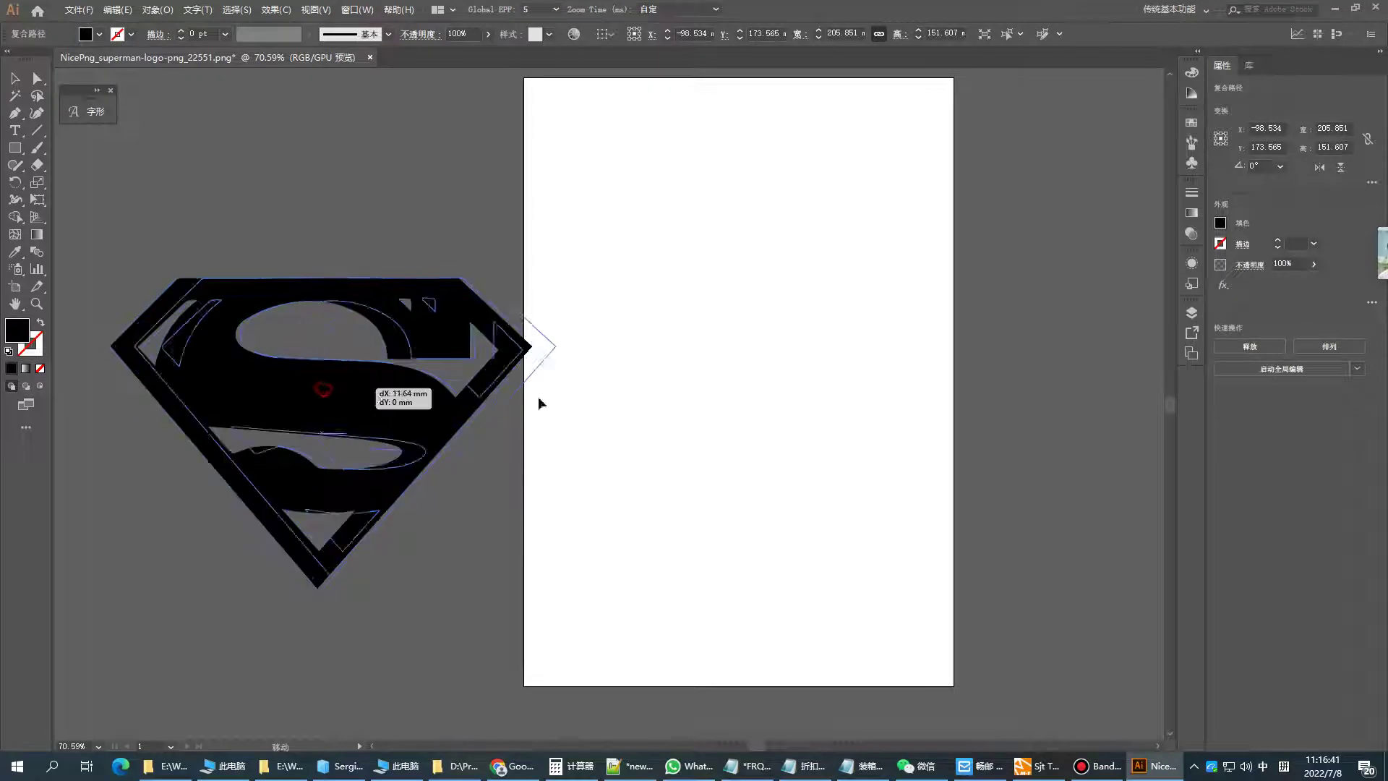
left_click_drag(323, 396, 727, 371)
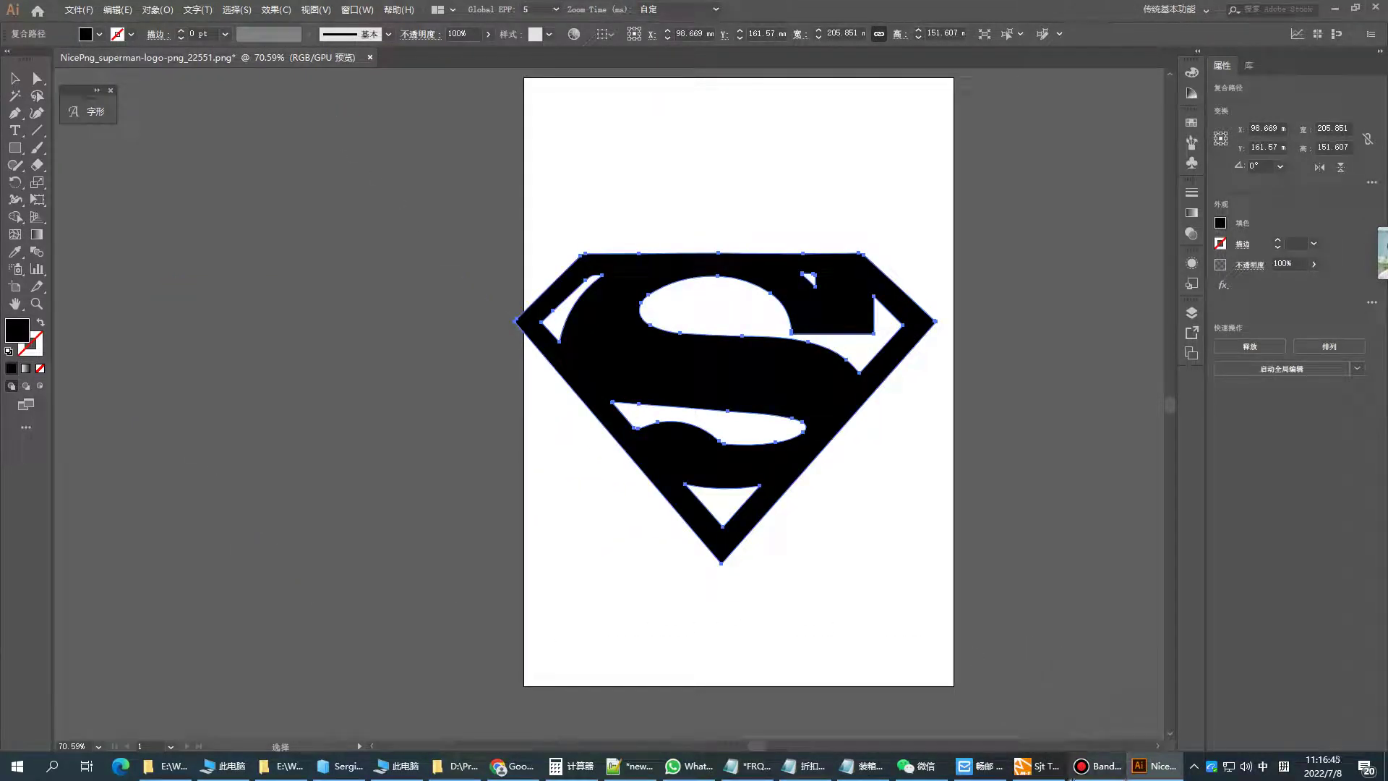
left_click(511, 765)
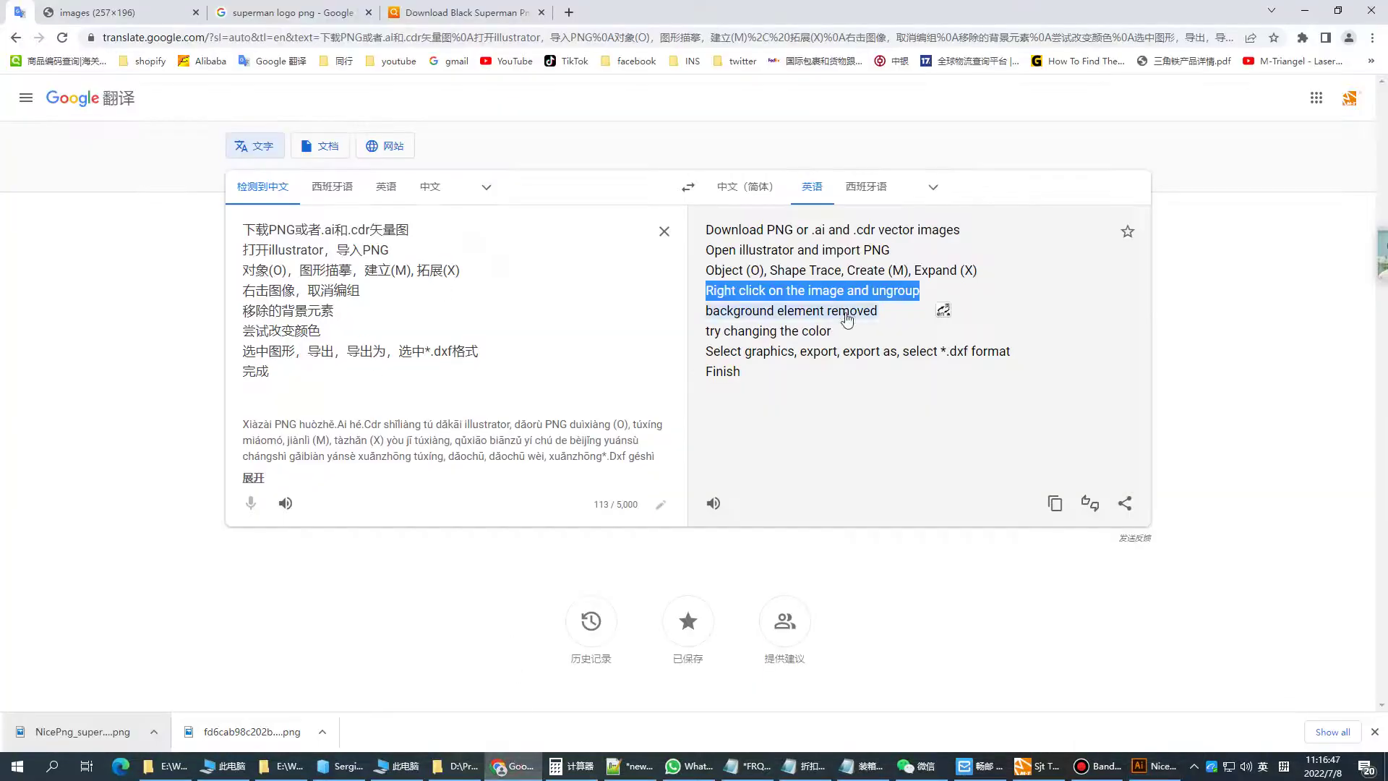
left_click_drag(706, 310, 897, 322)
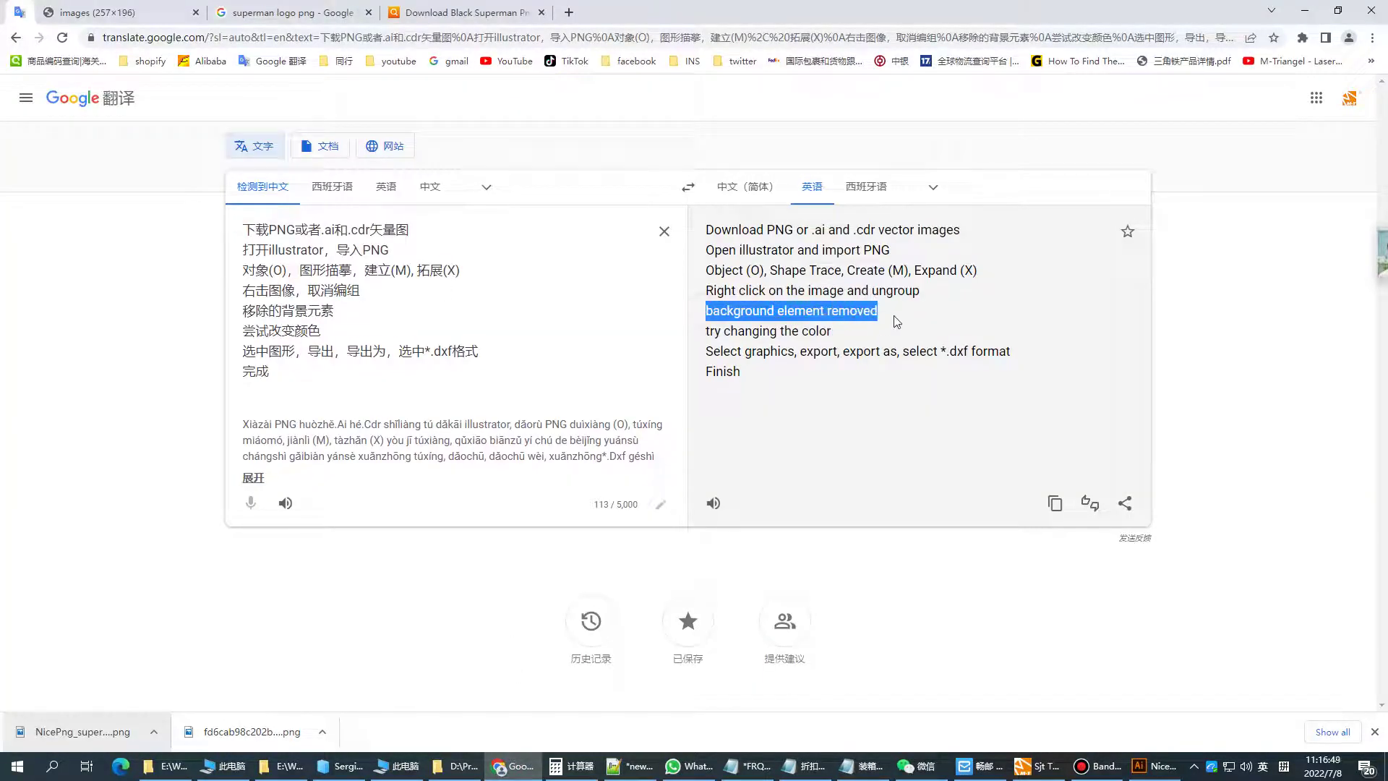
left_click_drag(706, 331, 831, 341)
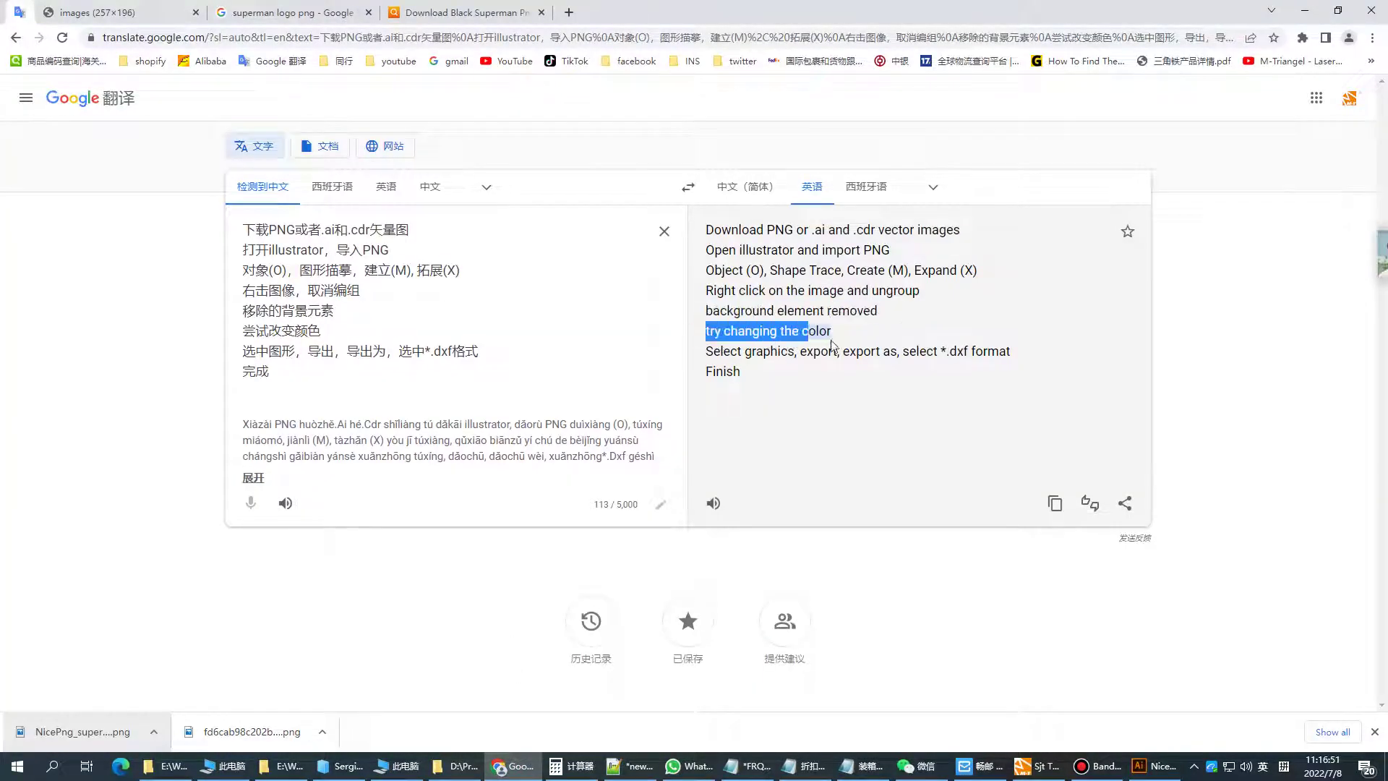
left_click(1154, 765)
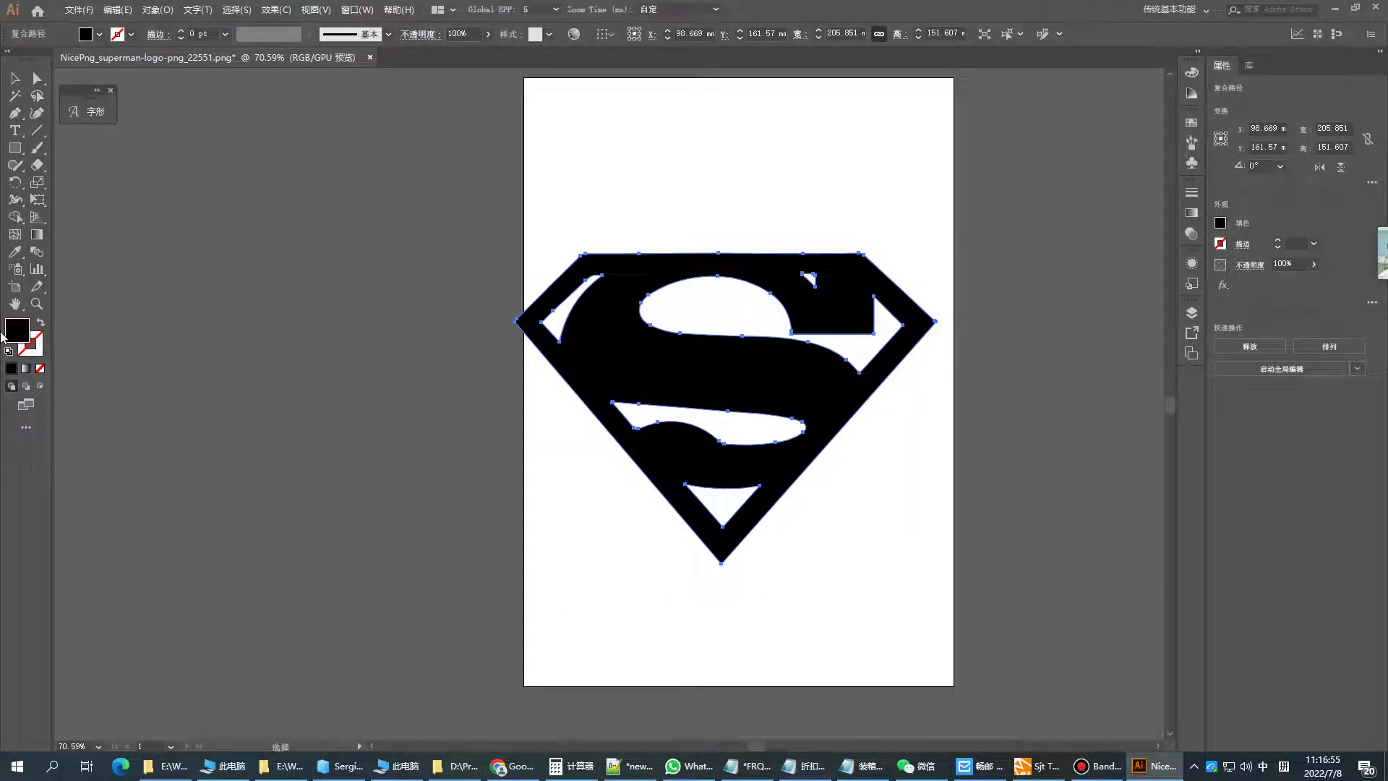
- Set the logo's fill to black after a trial pink, then nudge it slightly lower
double_click(20, 335)
left_click(546, 347)
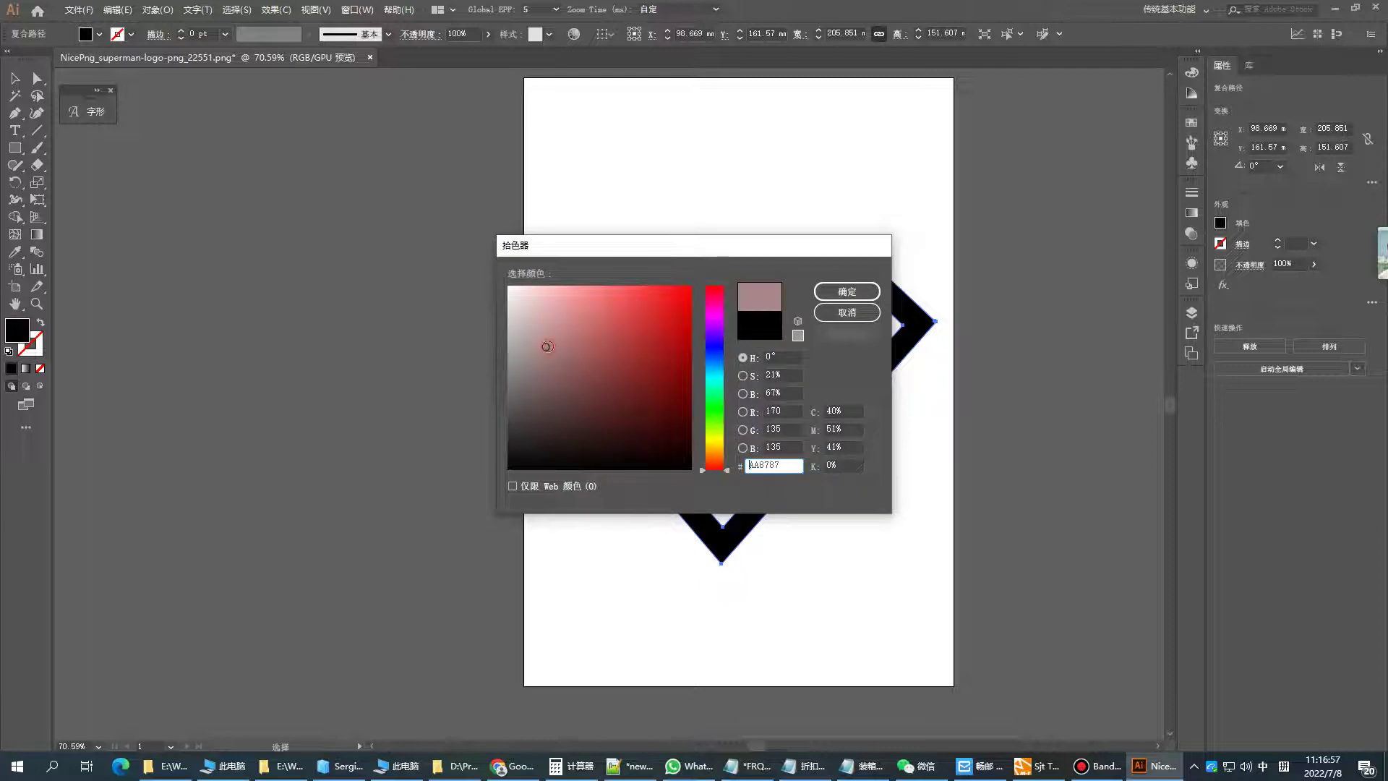
left_click(860, 298)
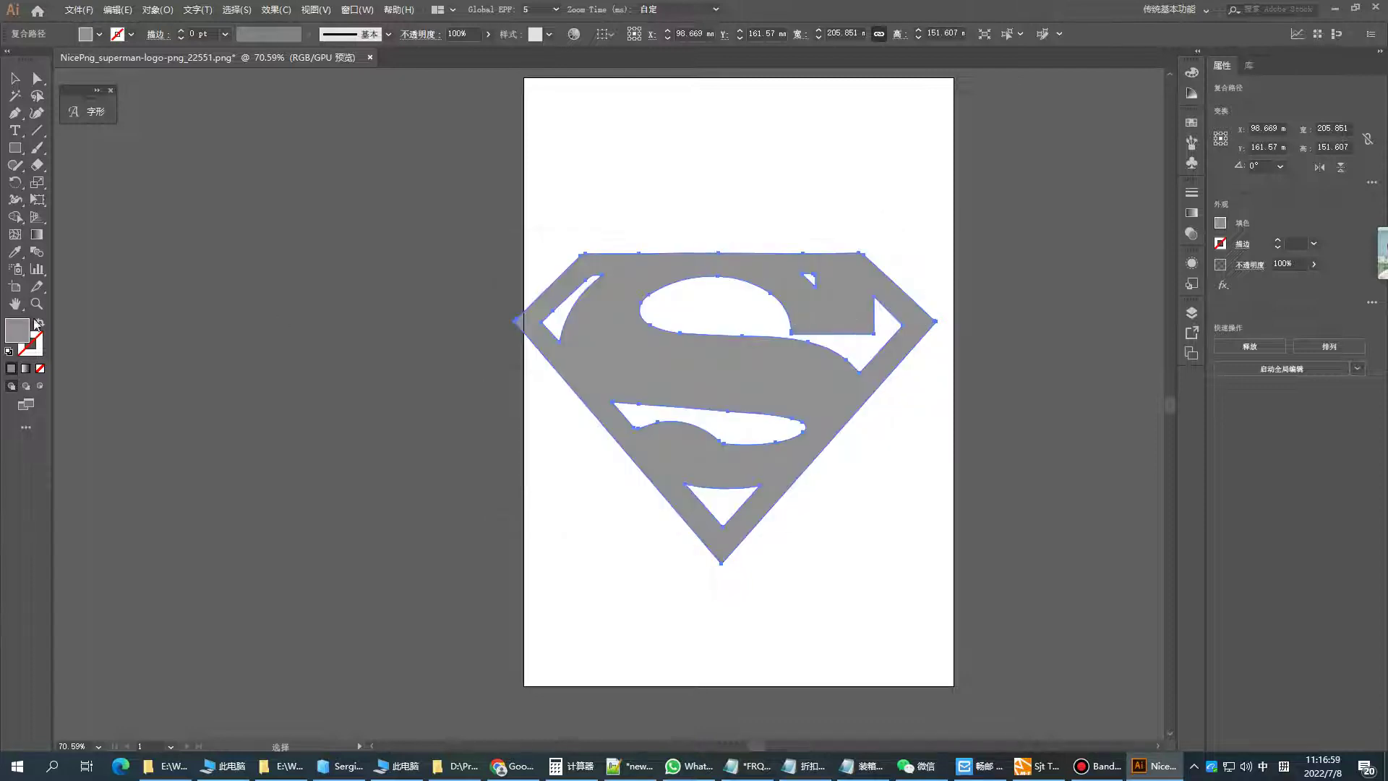
double_click(28, 334)
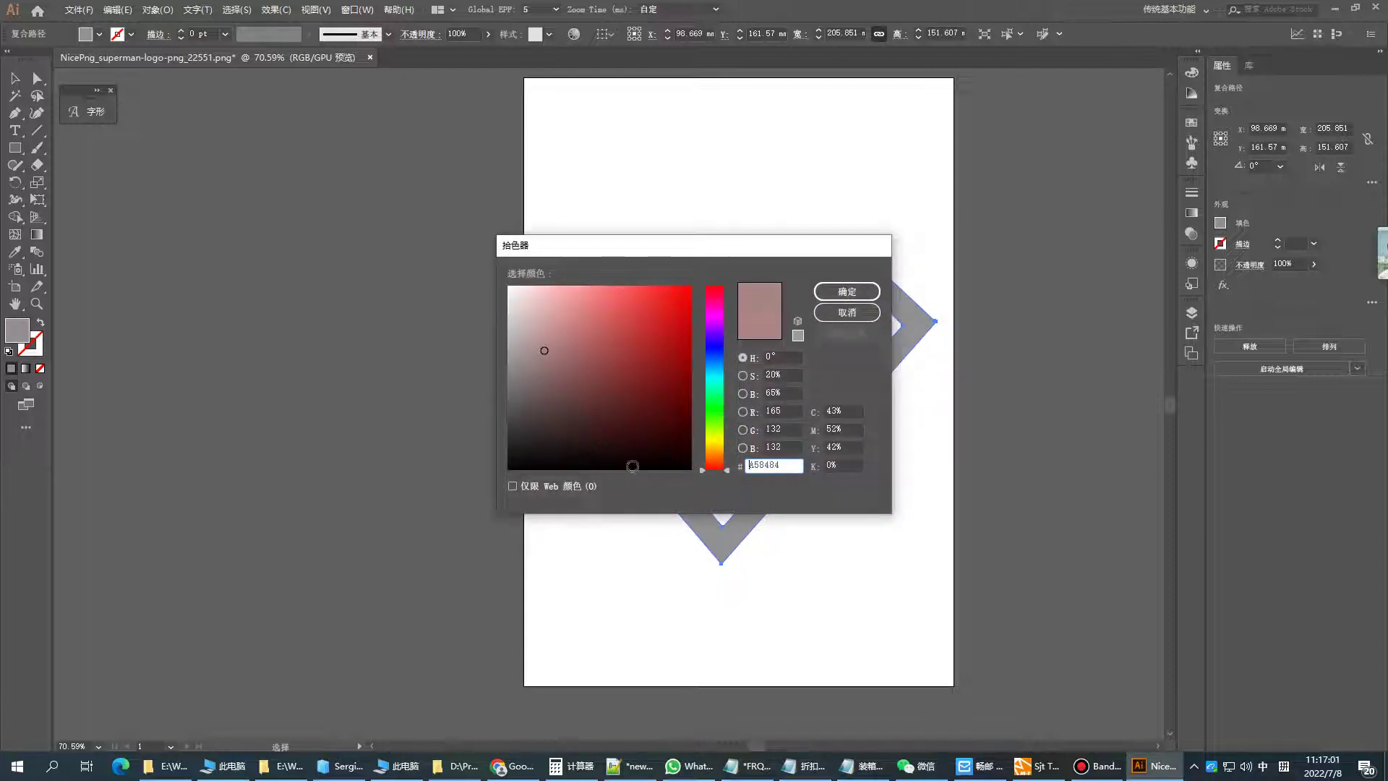
left_click(641, 463)
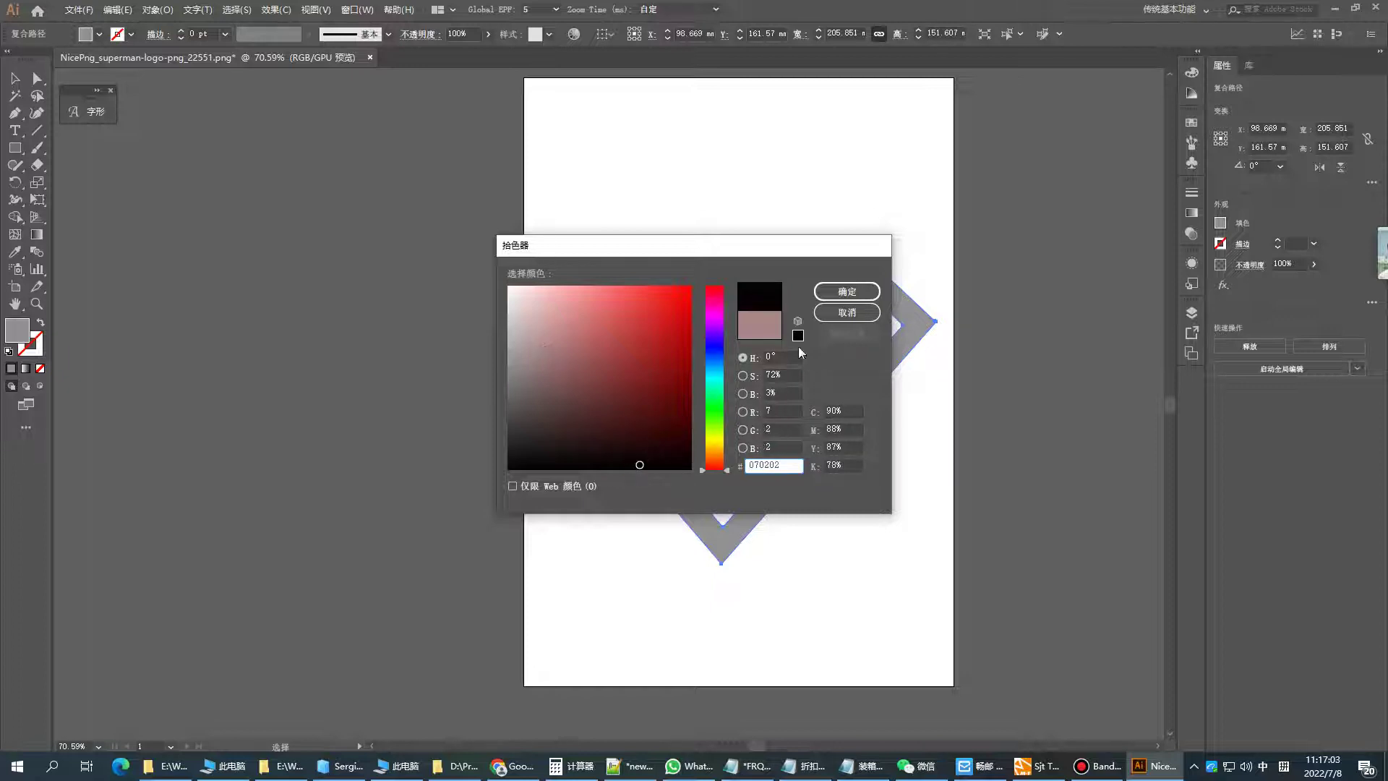
left_click(842, 293)
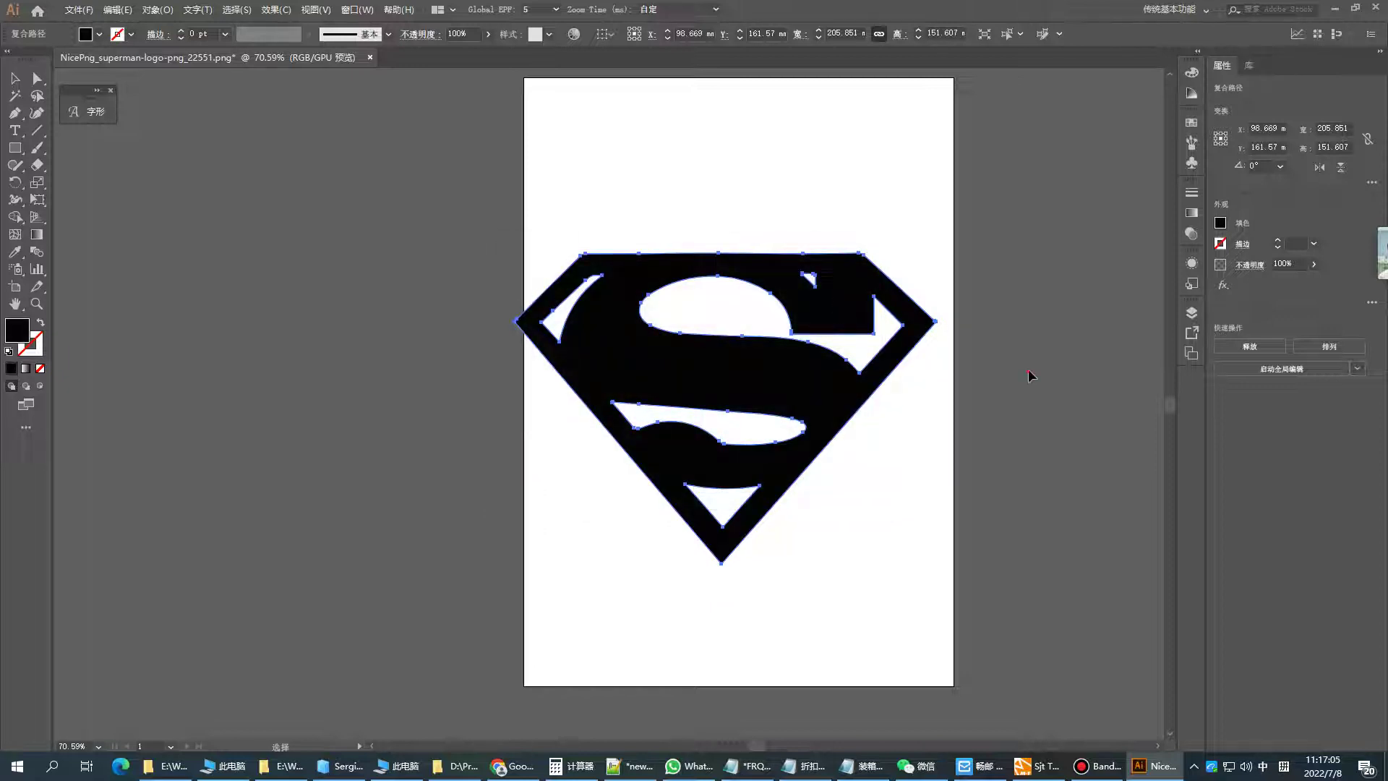
left_click_drag(830, 301, 501, 328)
left_click_drag(629, 339, 976, 363)
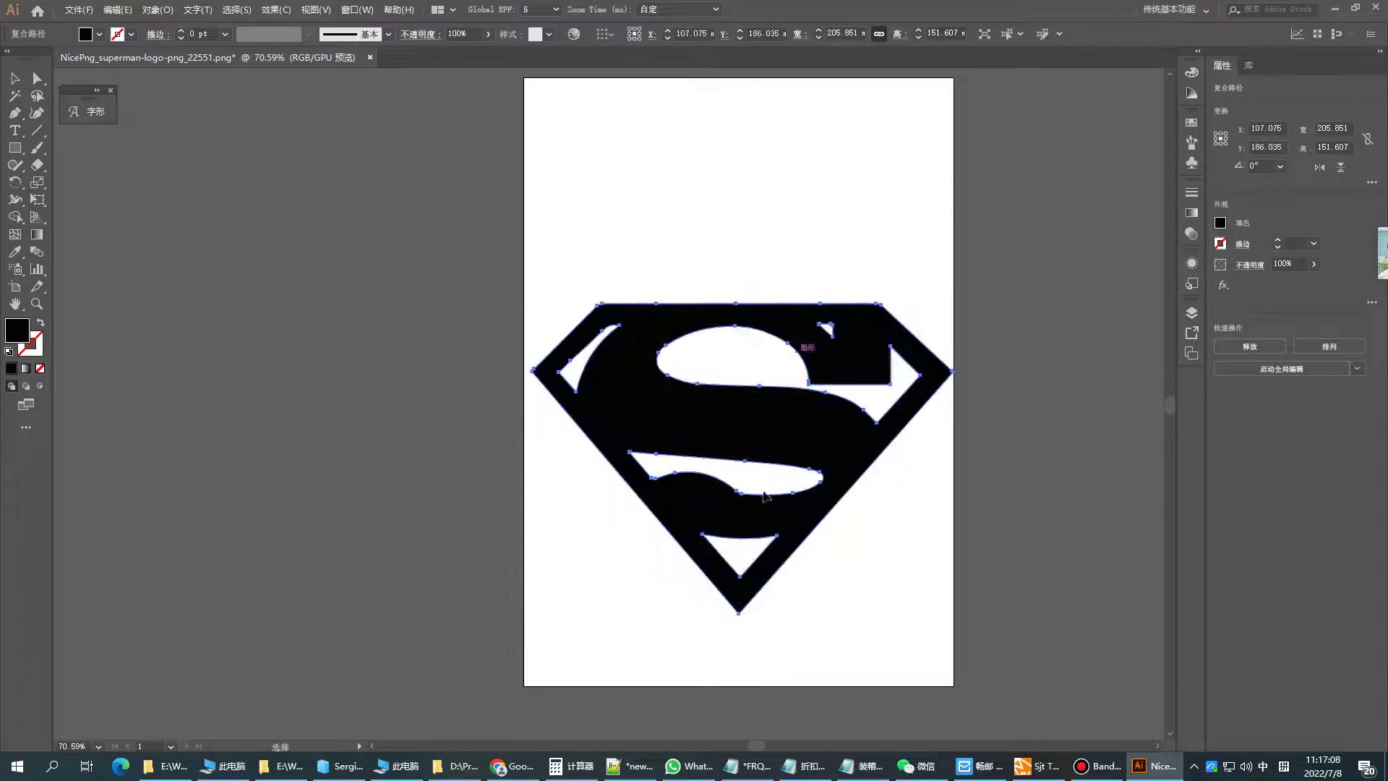
- Mark the export-as-DXF step in Google Translate and return to Illustrator
left_click(487, 769)
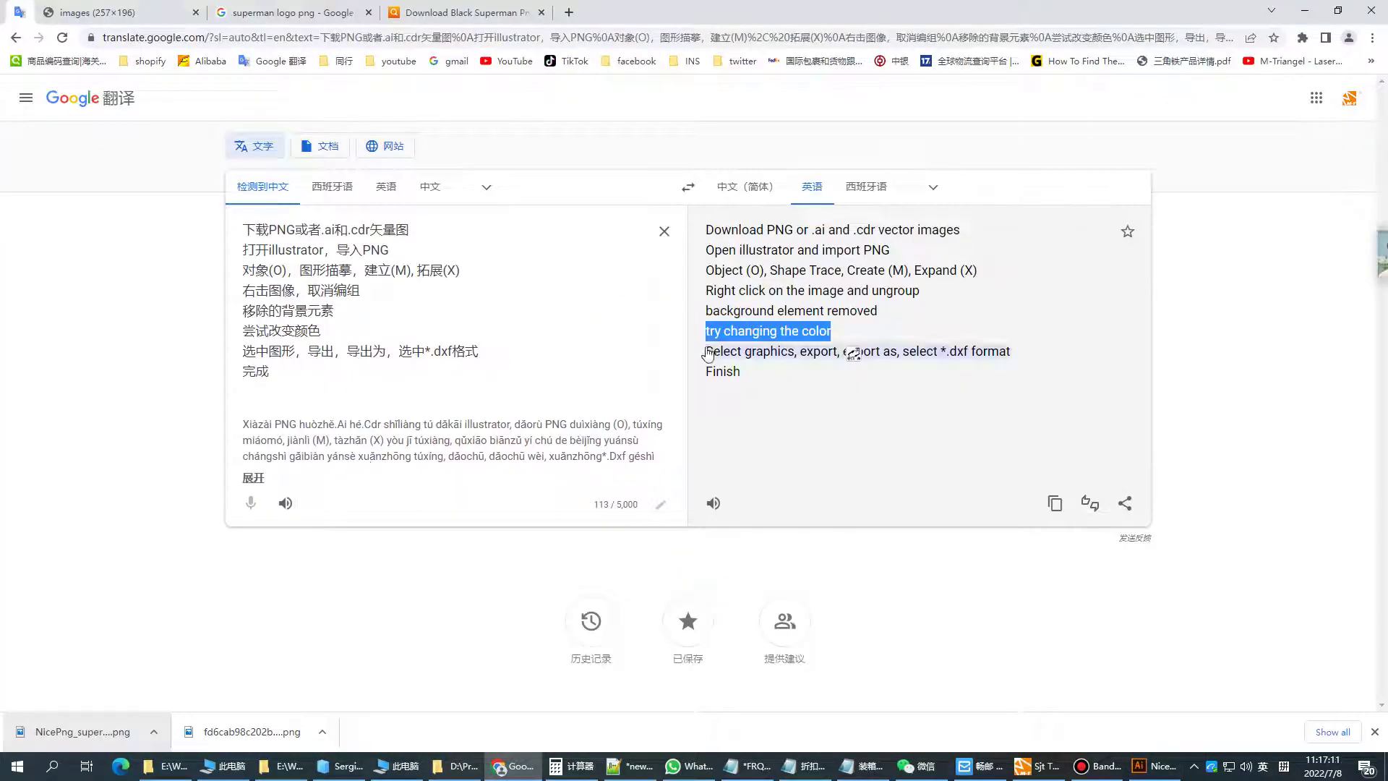
left_click_drag(706, 351, 1031, 361)
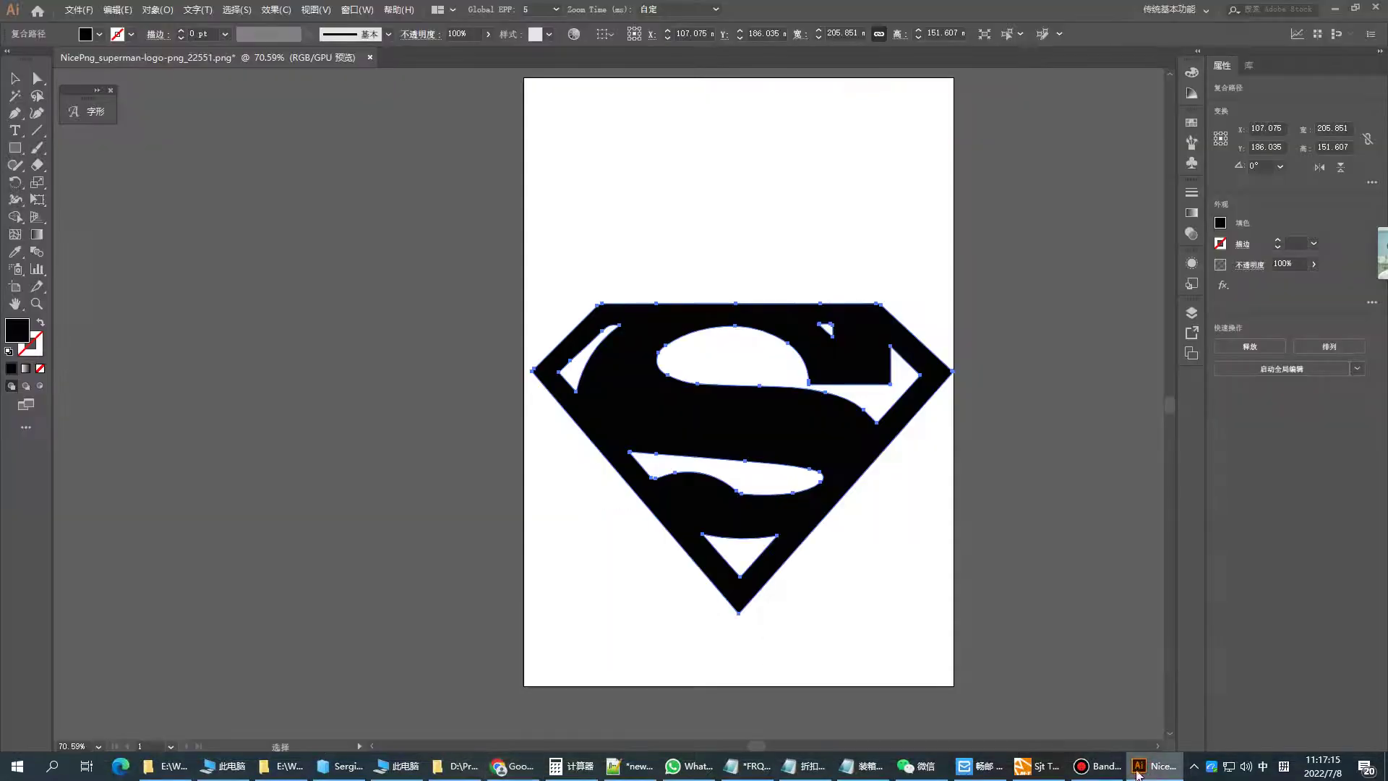
left_click(1154, 767)
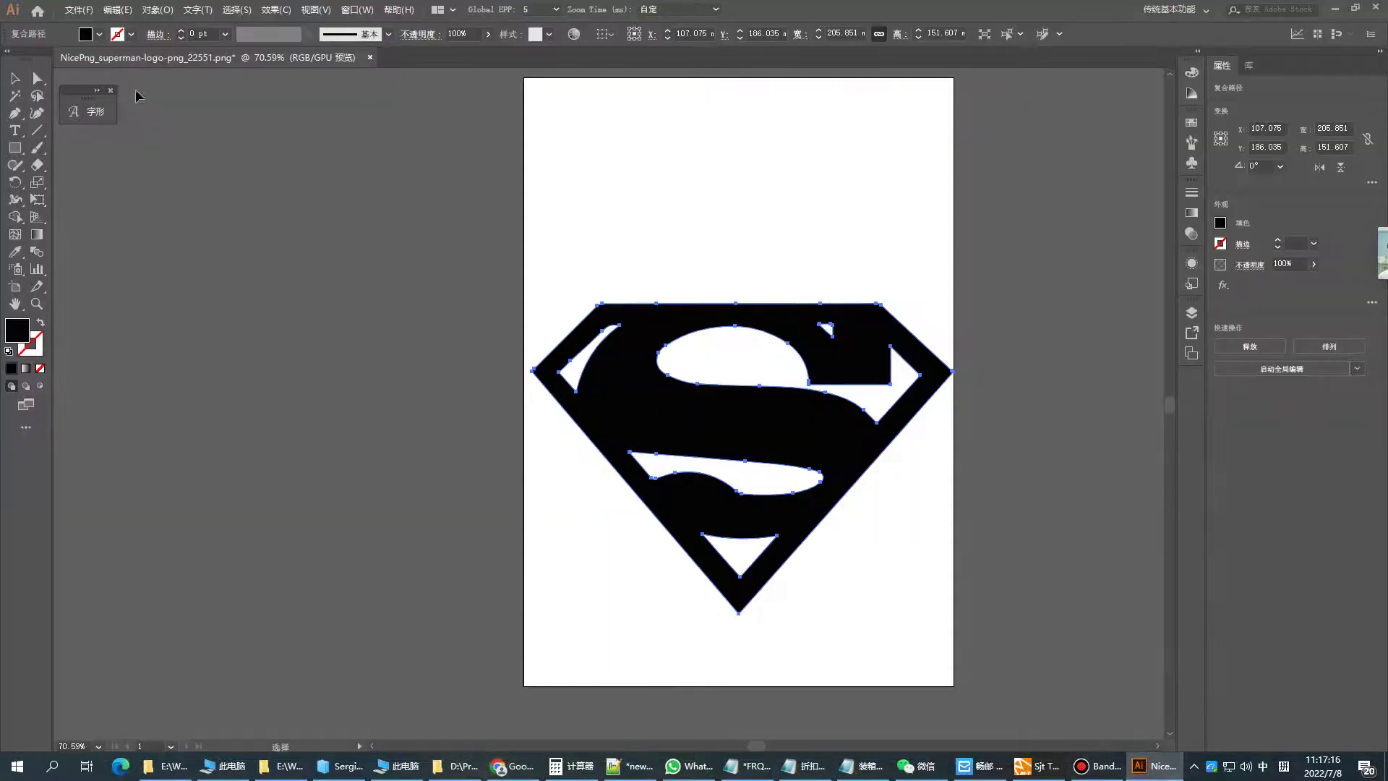
- Open Export As with AutoCAD DXF format and the desktop as the location
left_click(79, 10)
mouse_move(100, 263)
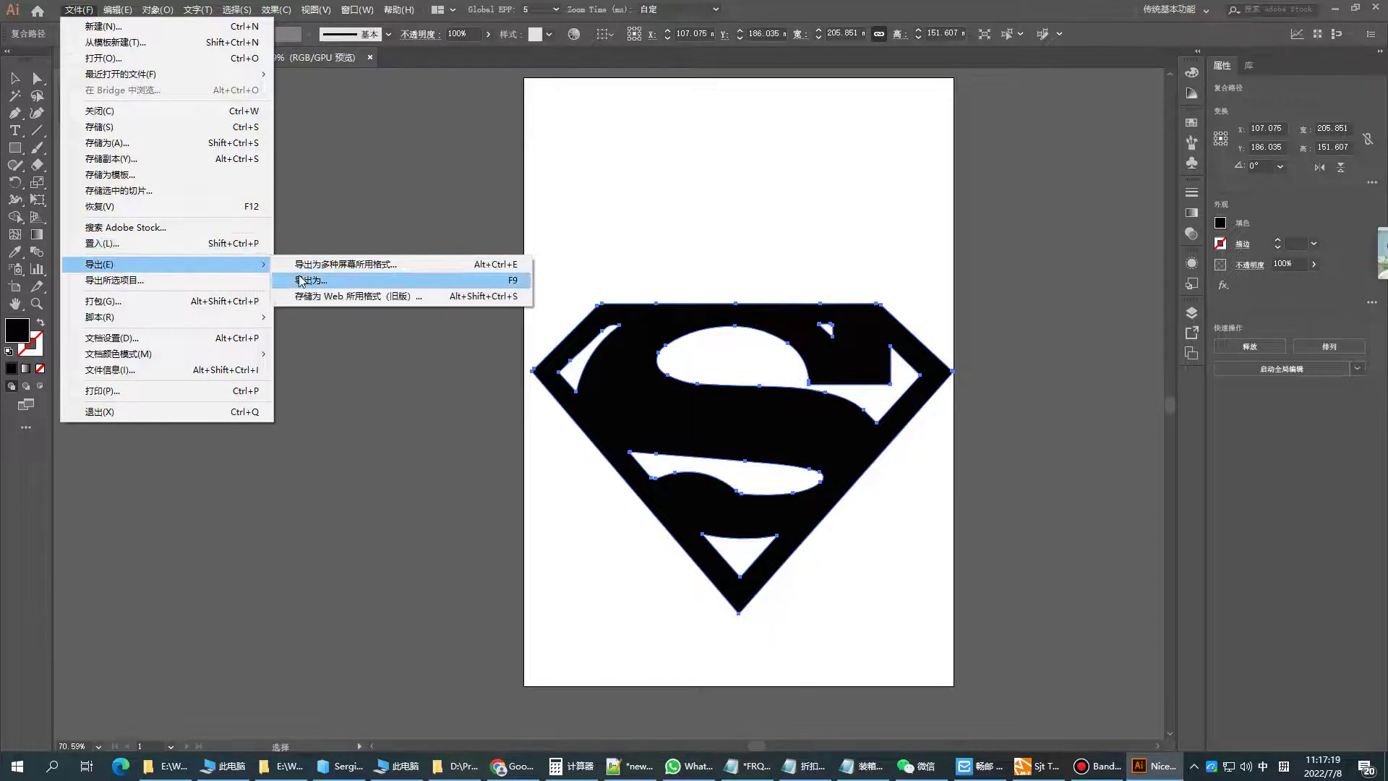
left_click(301, 280)
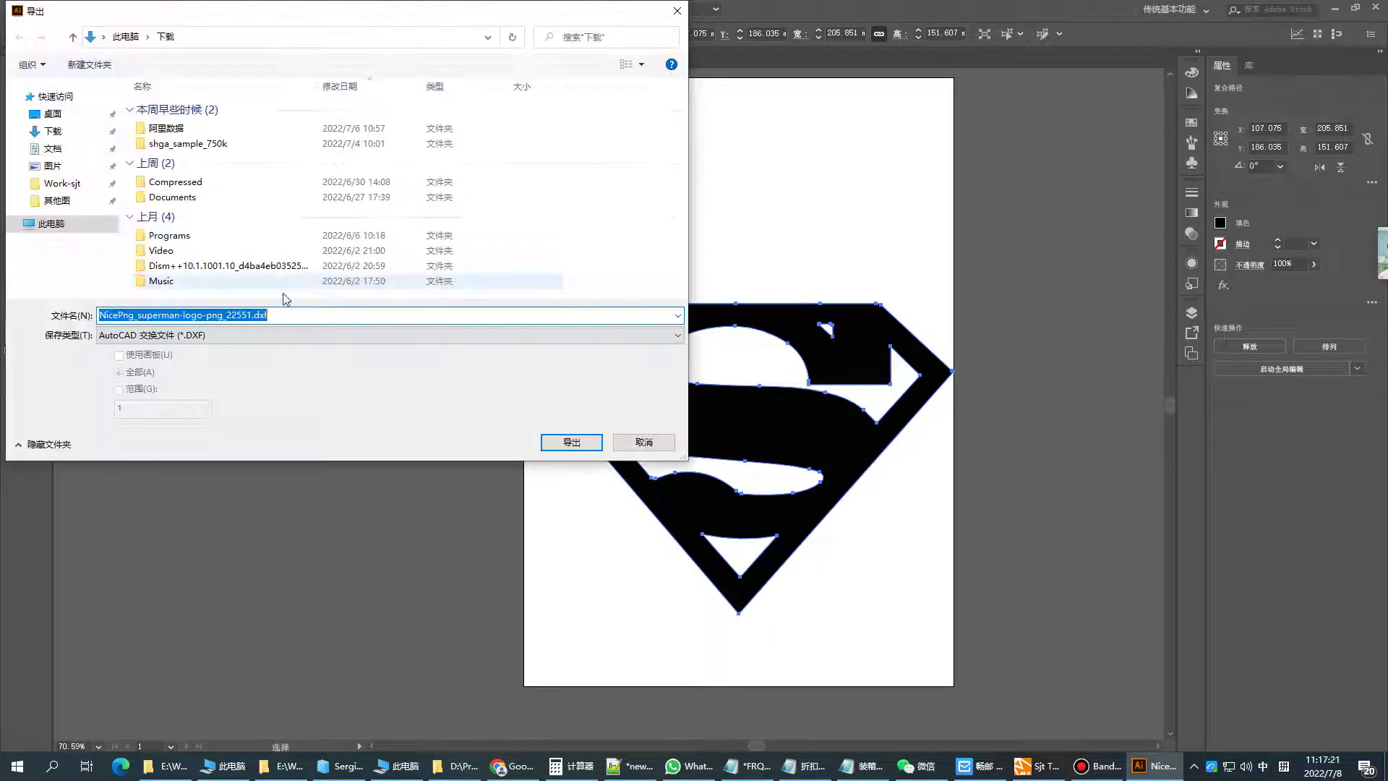
left_click(262, 333)
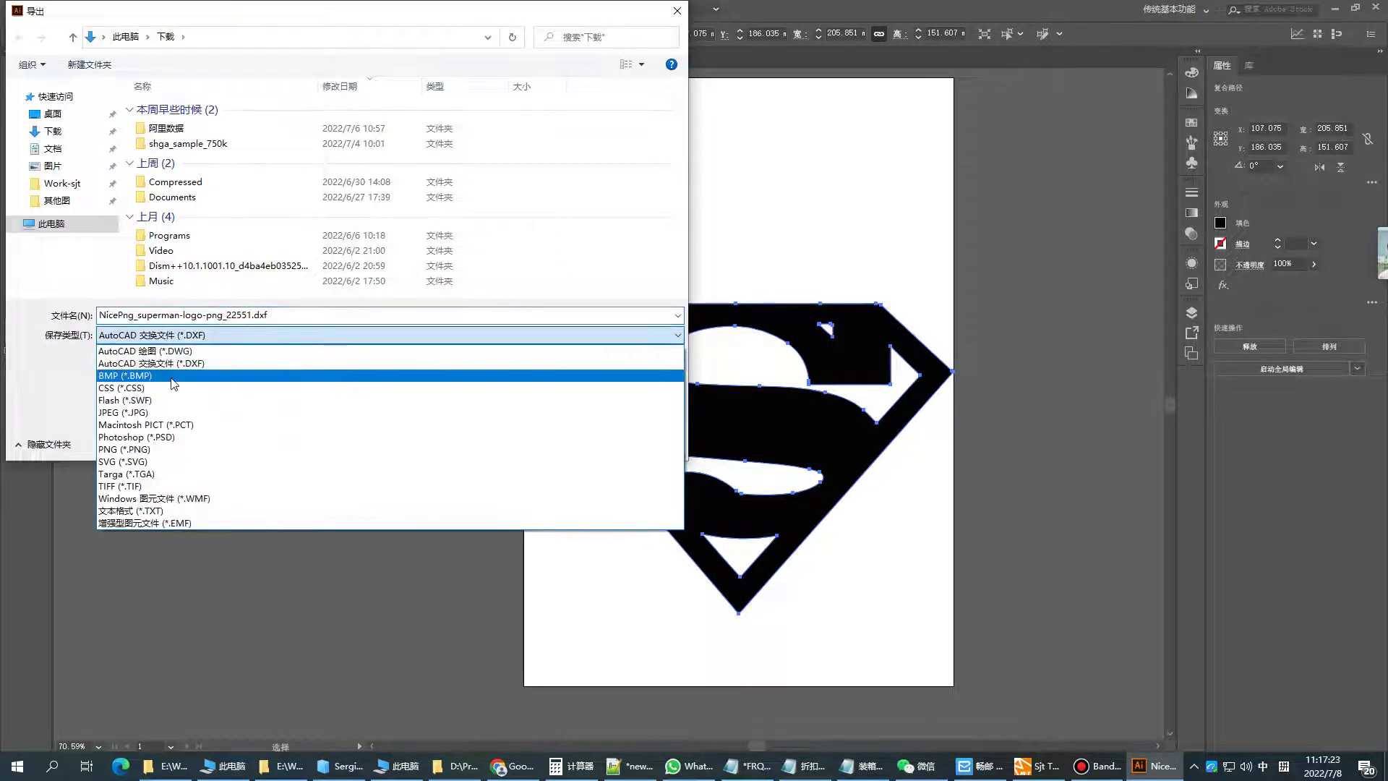
left_click(171, 366)
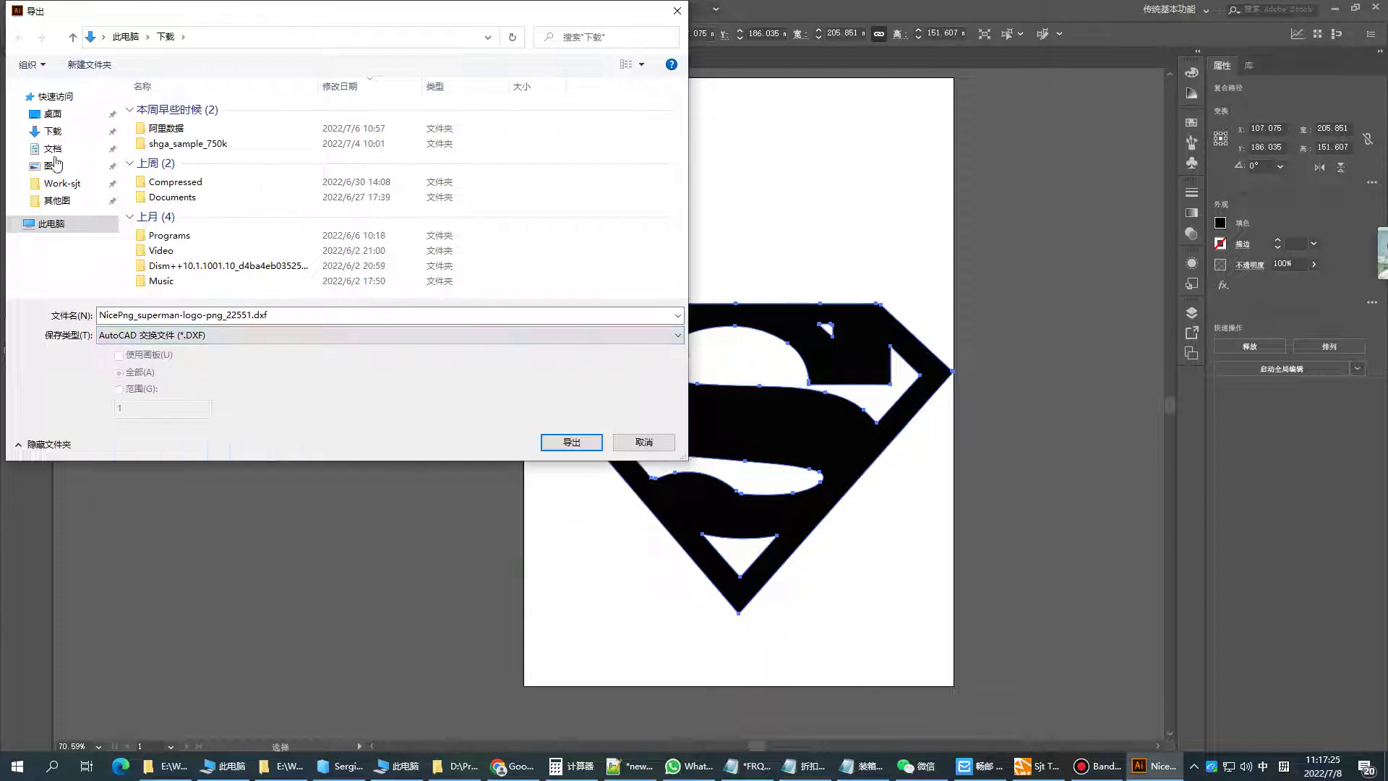
left_click(52, 113)
- Name the file 'super hero', export it, and accept the default DXF options
double_click(234, 310)
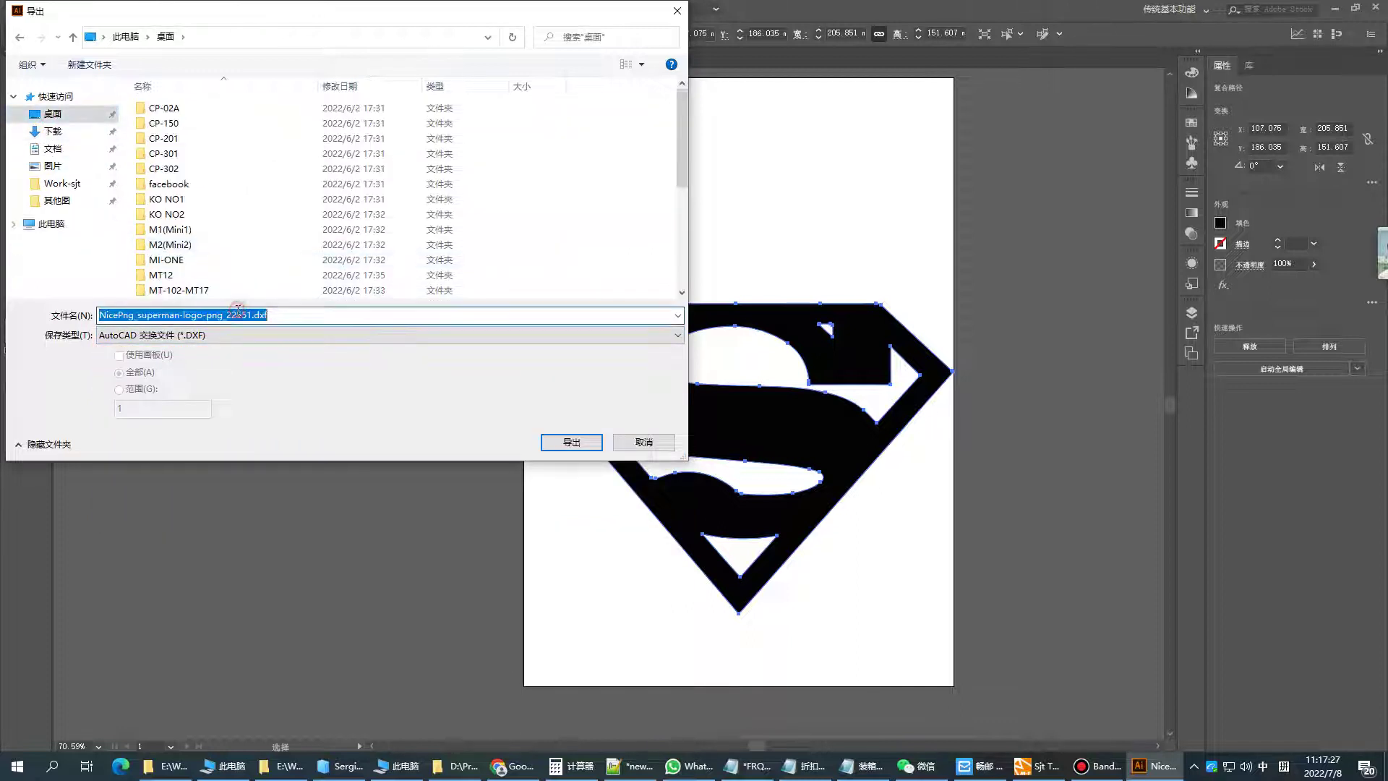
type("su")
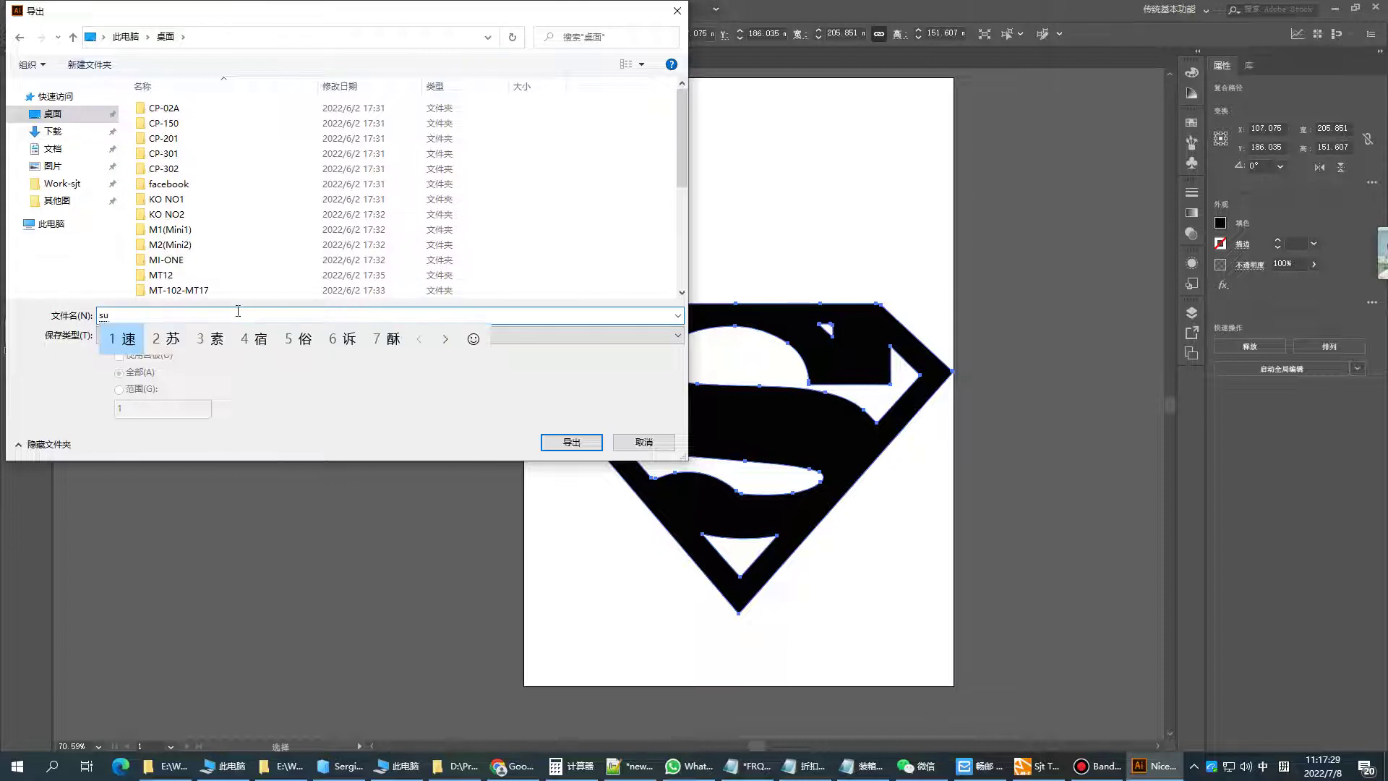
type("per")
key("Return")
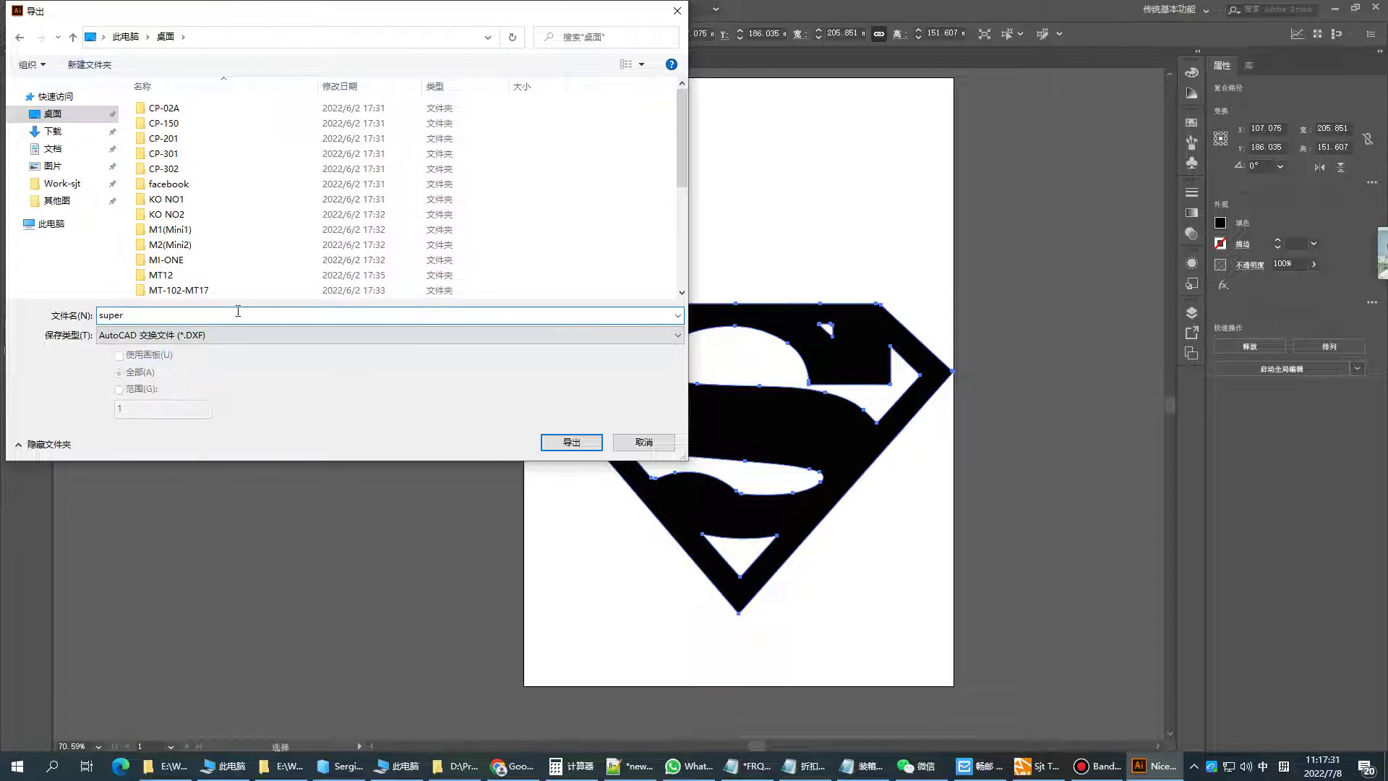
type(" he'r")
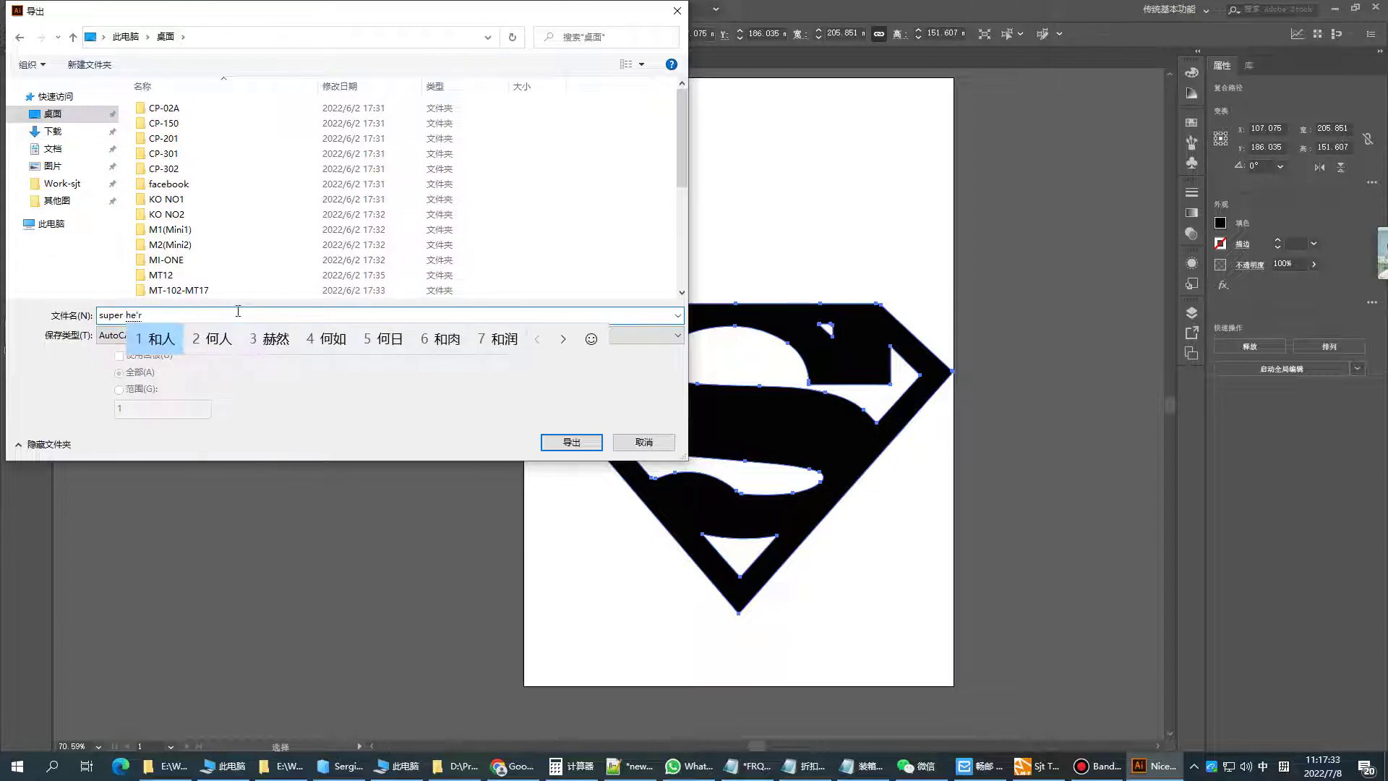
type("o")
key("BackSpace")
key("BackSpace")
key("BackSpace")
key("BackSpace")
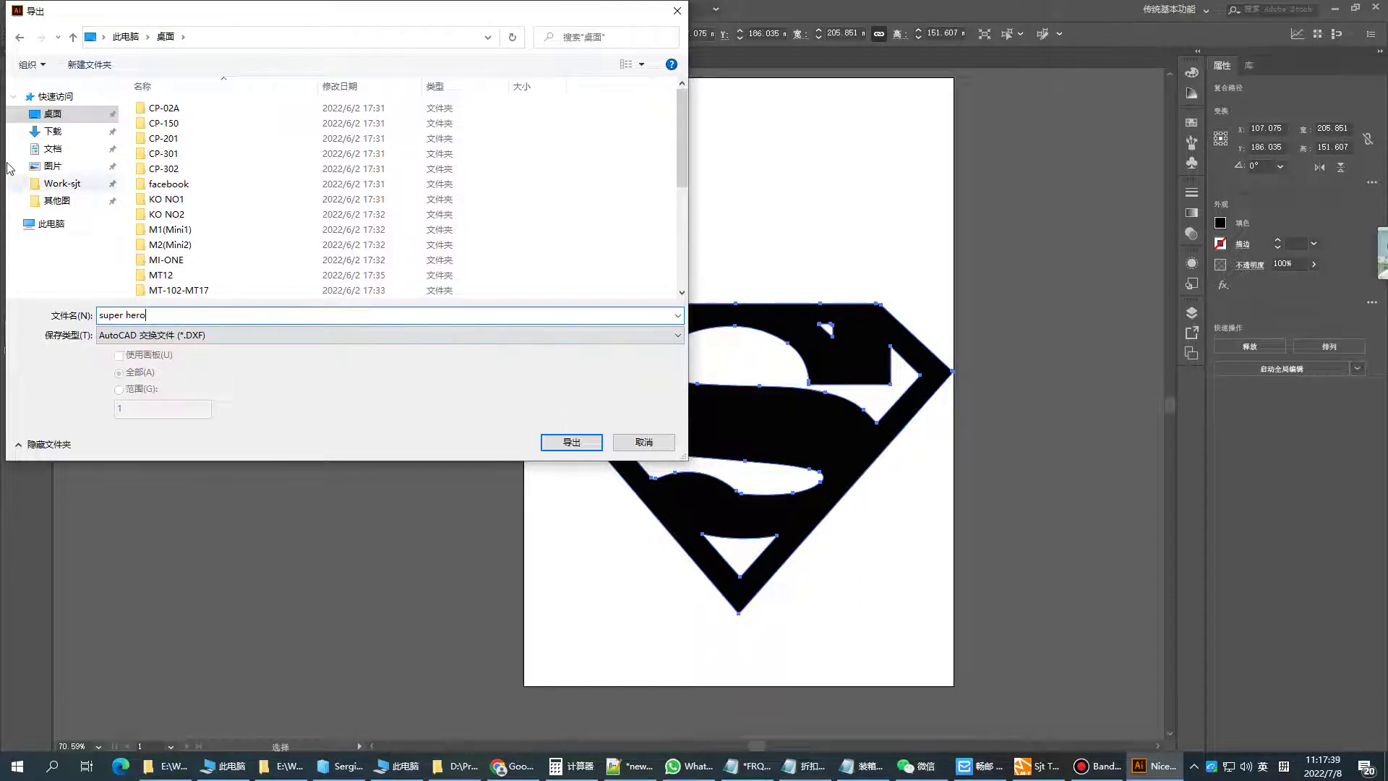
mouse_move(62, 124)
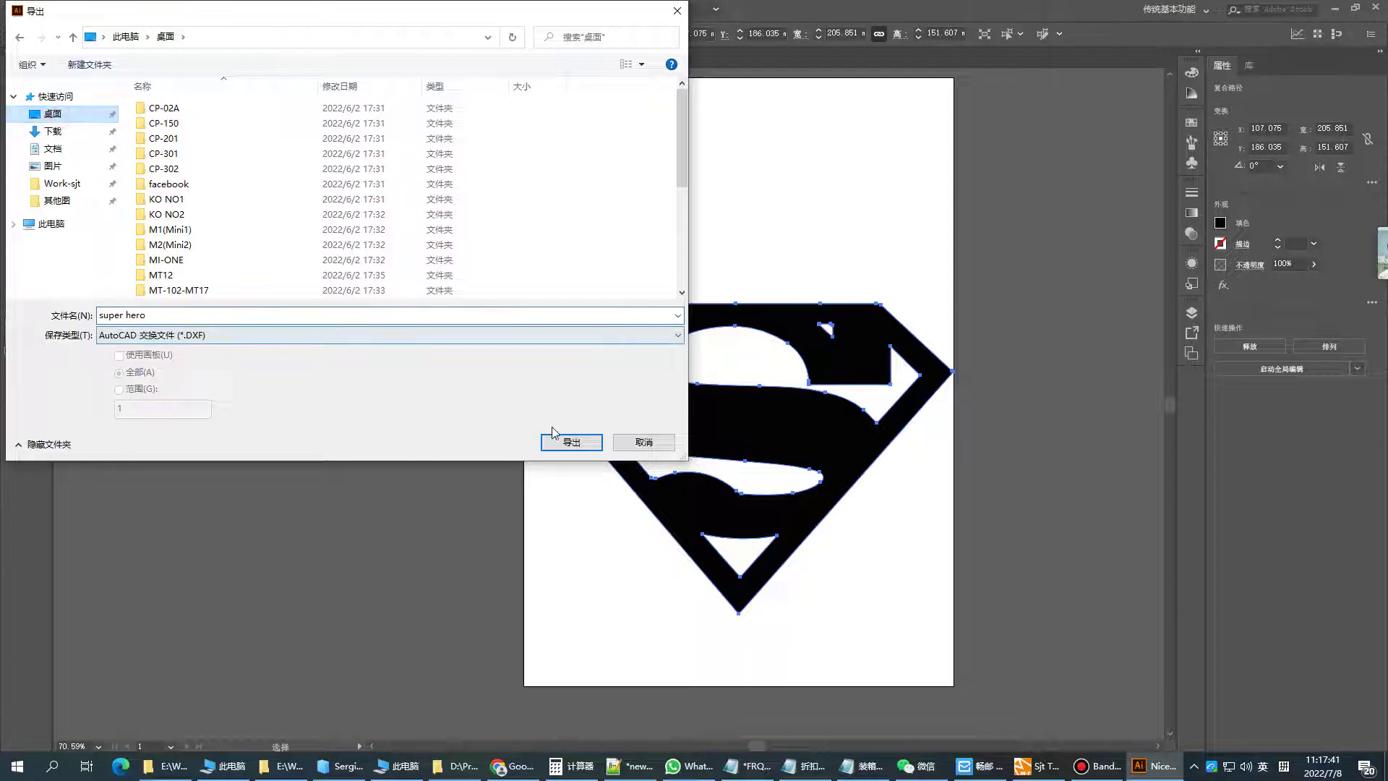
left_click(571, 442)
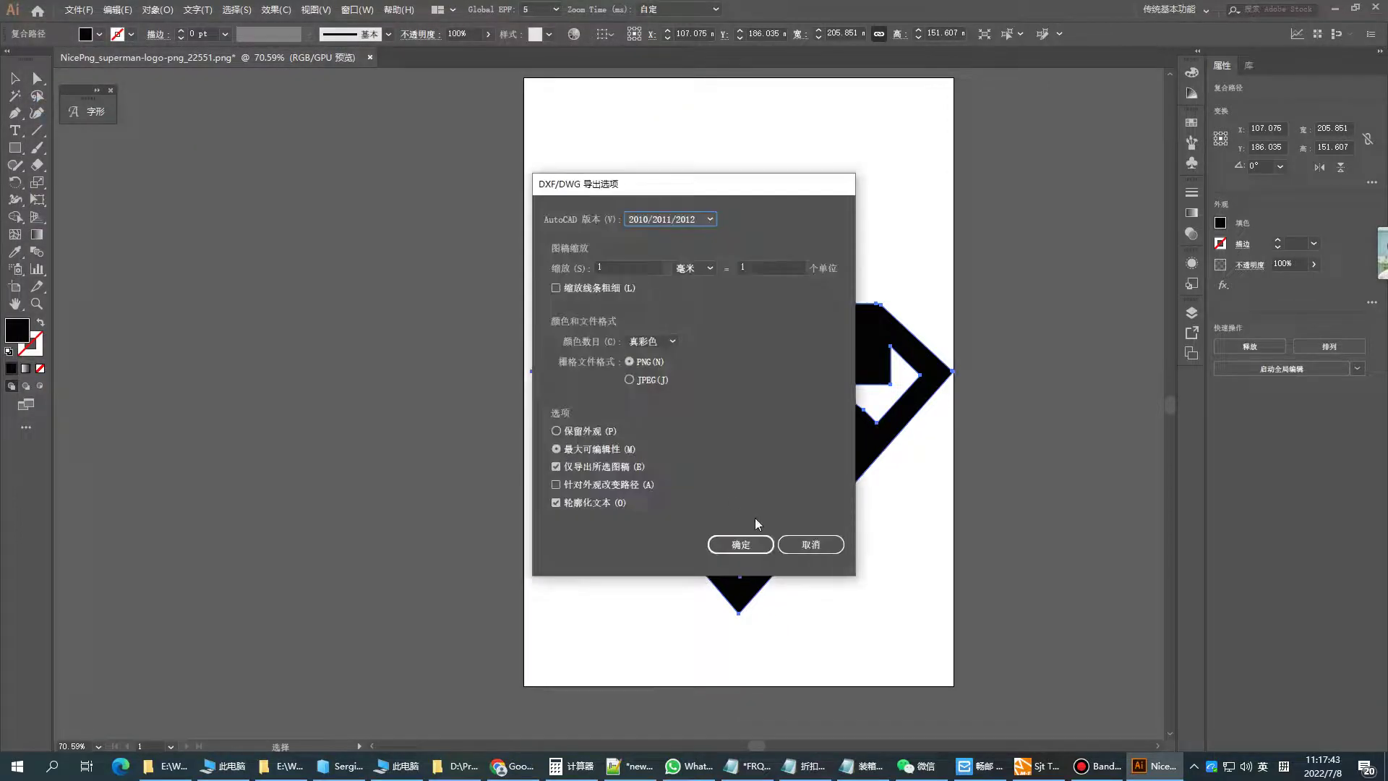
left_click(745, 546)
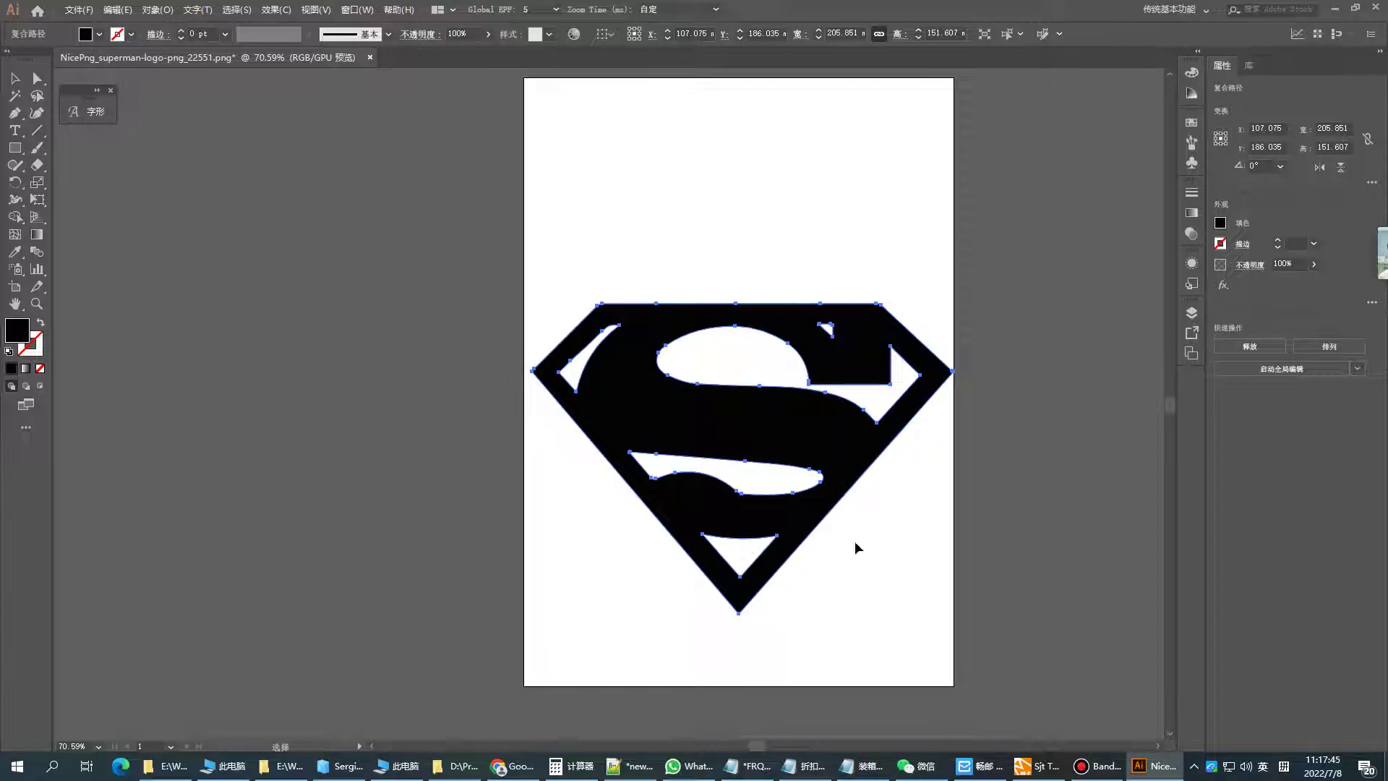
- Confirm the 'super hero' DXF on the desktop and review the final translated steps
key("super+d")
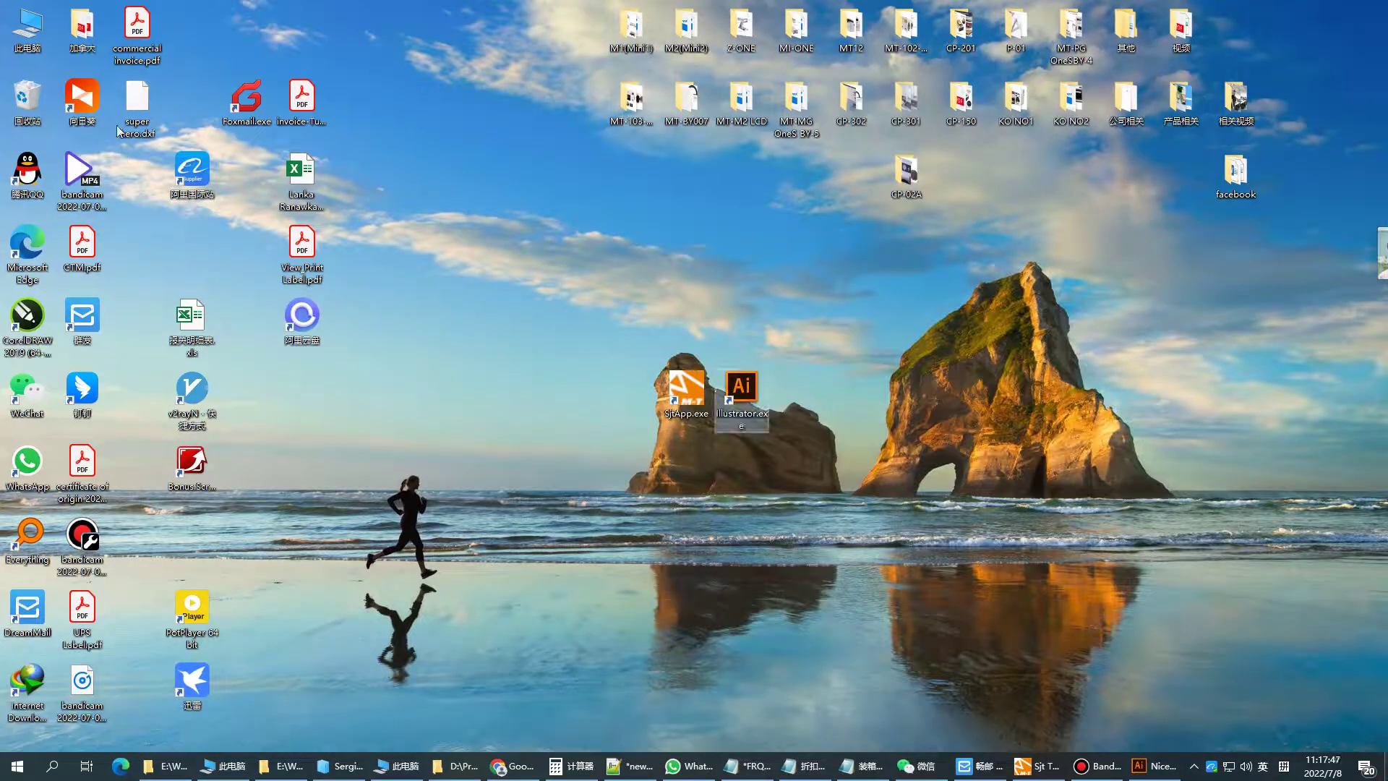
left_click(120, 129)
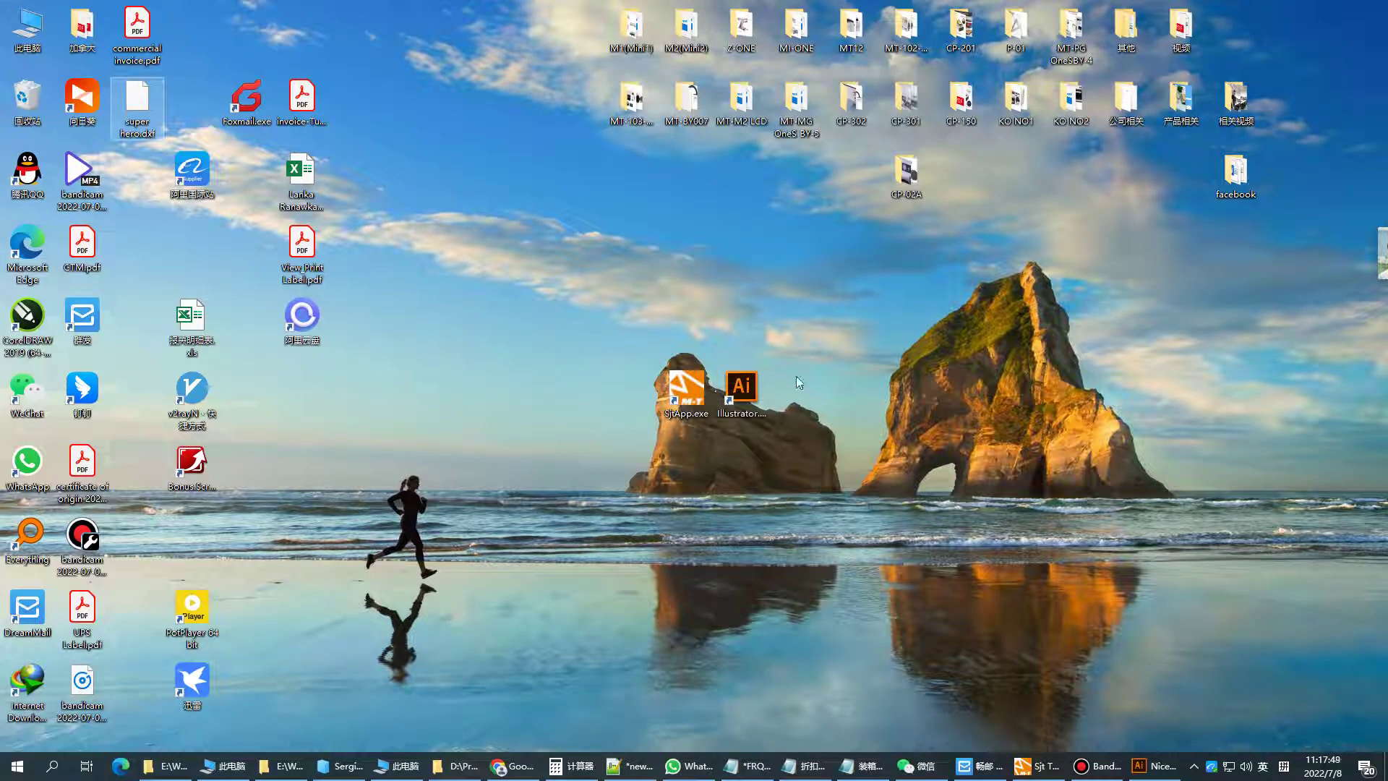
mouse_move(509, 765)
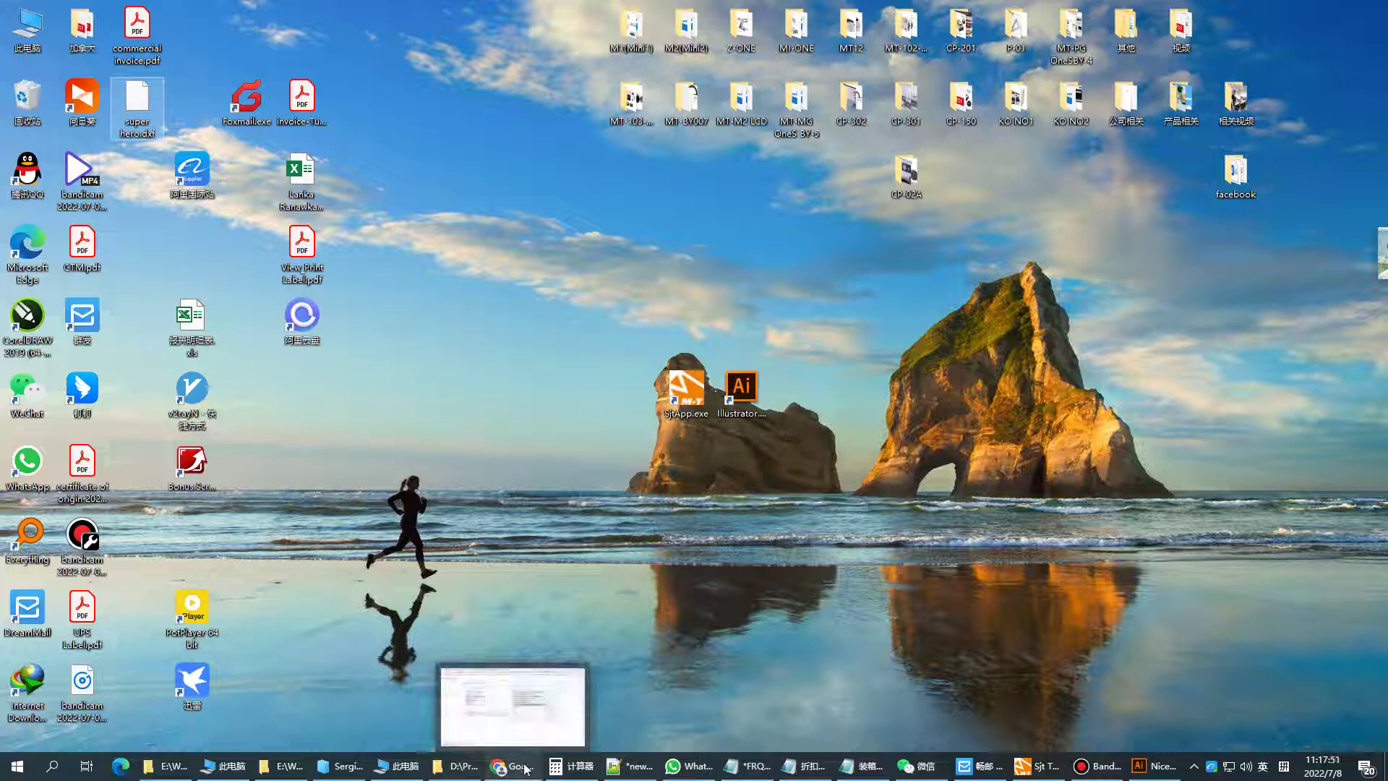
left_click(525, 768)
left_click_drag(286, 371, 244, 351)
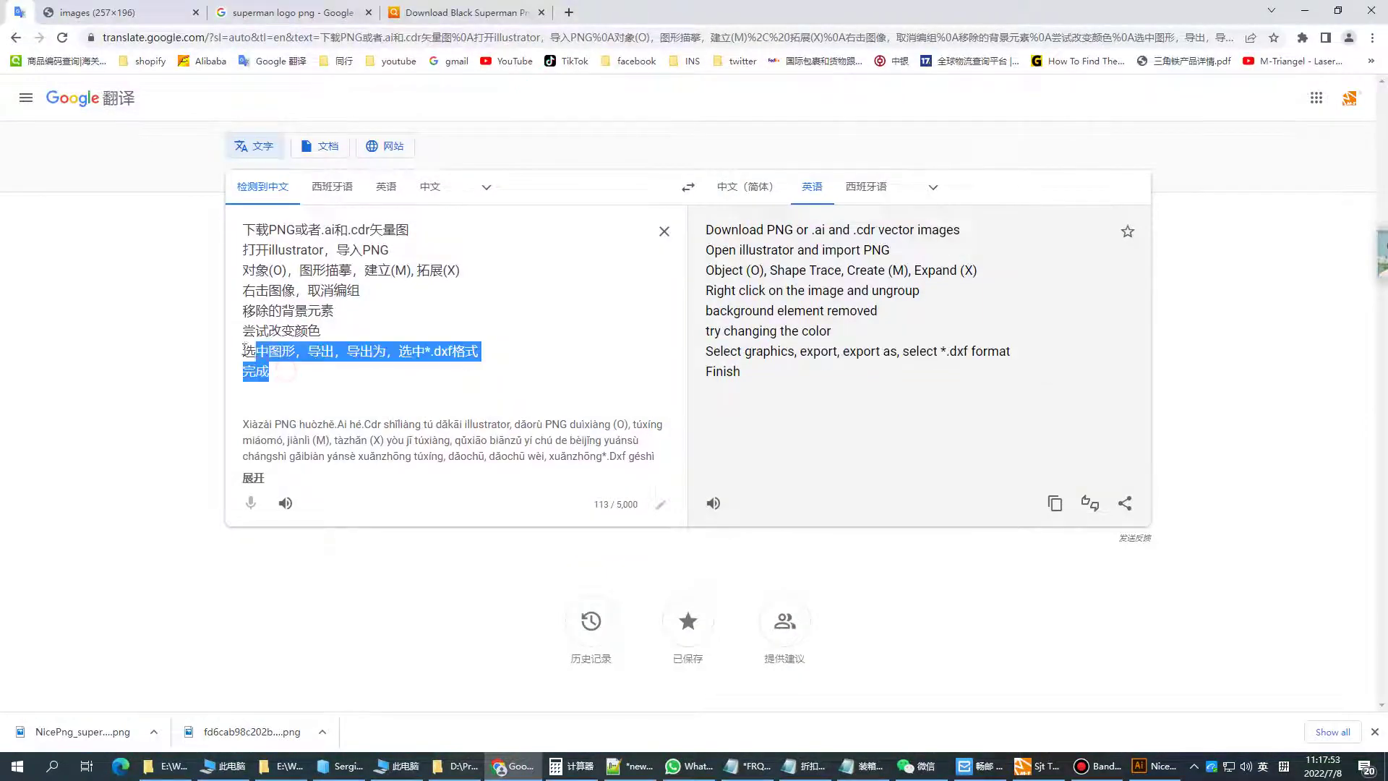
left_click(300, 372)
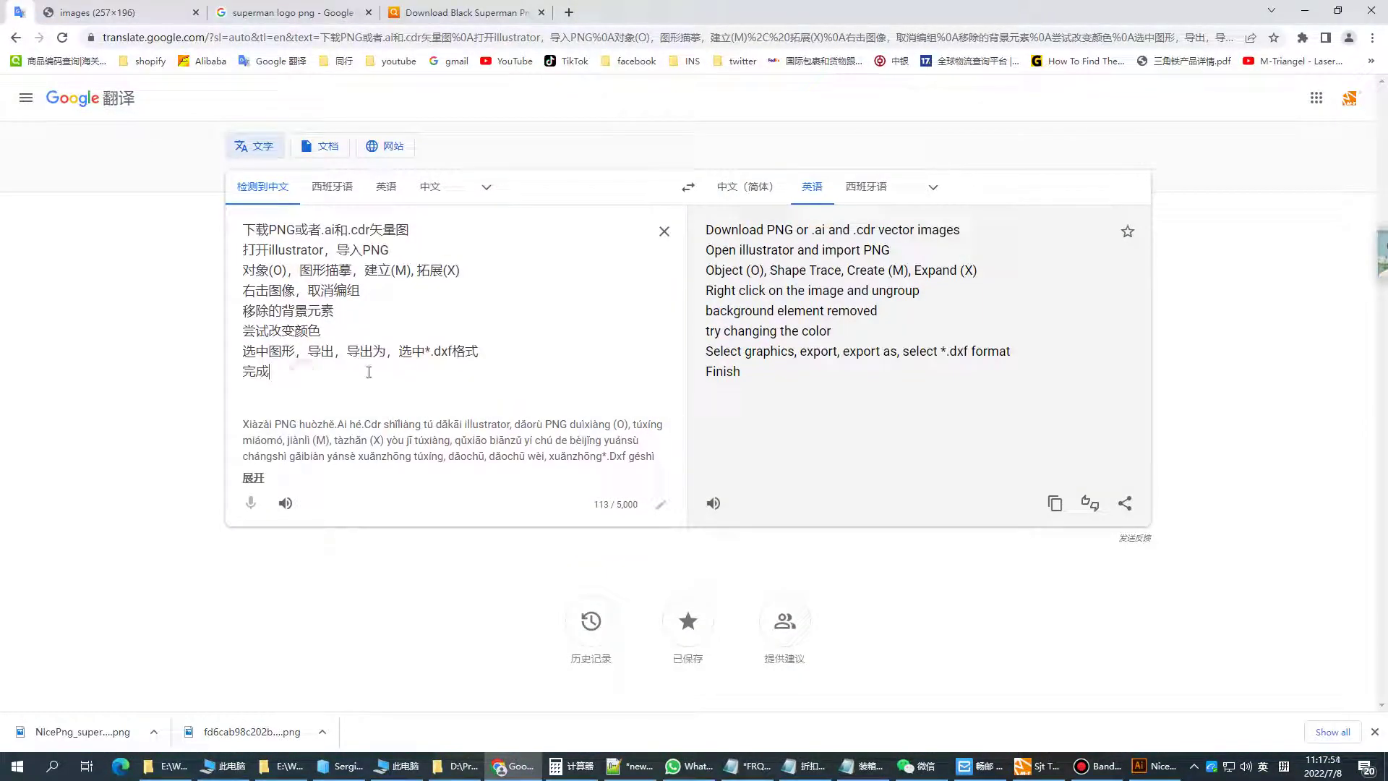
left_click(715, 362)
left_click(1054, 376)
left_click(726, 372)
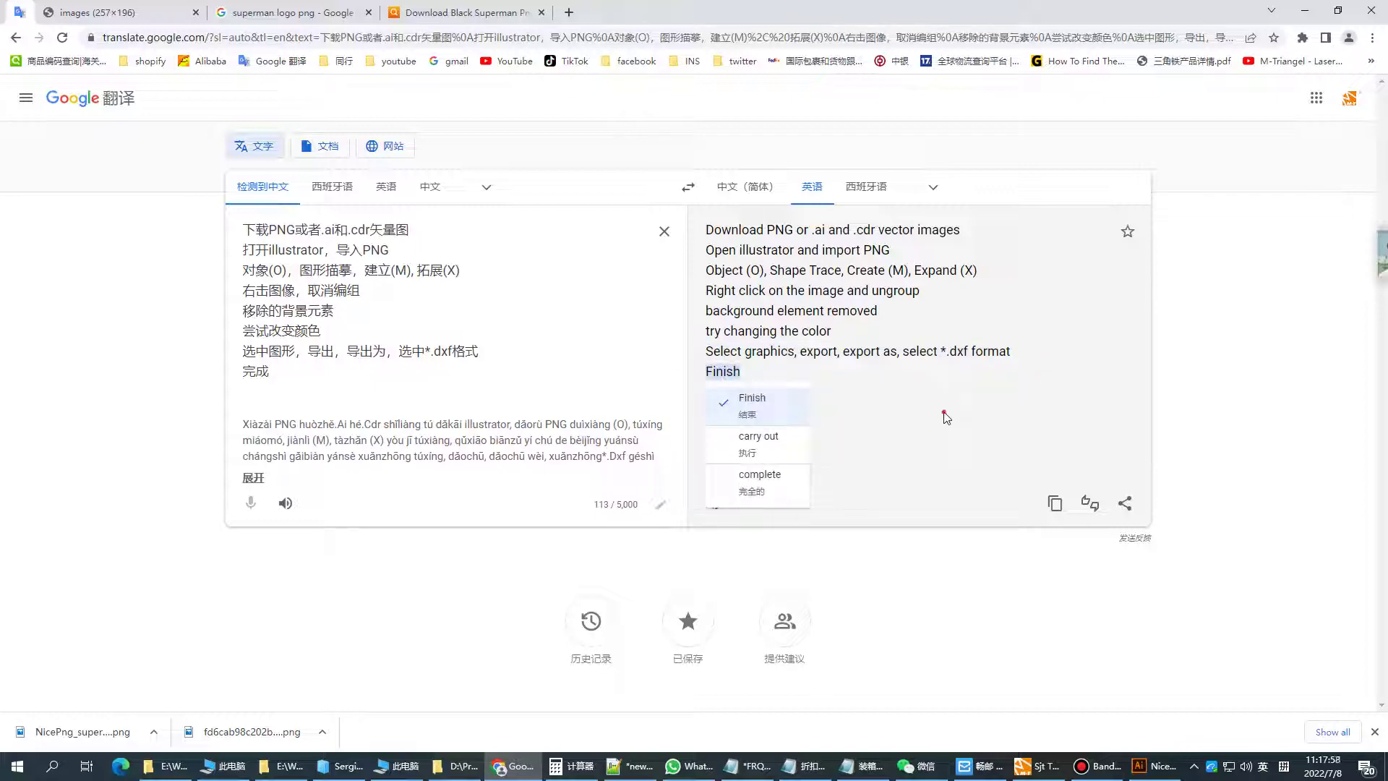
- Switch between Illustrator and the browser, then minimize everything to show the desktop
left_click(1155, 768)
left_click(1154, 772)
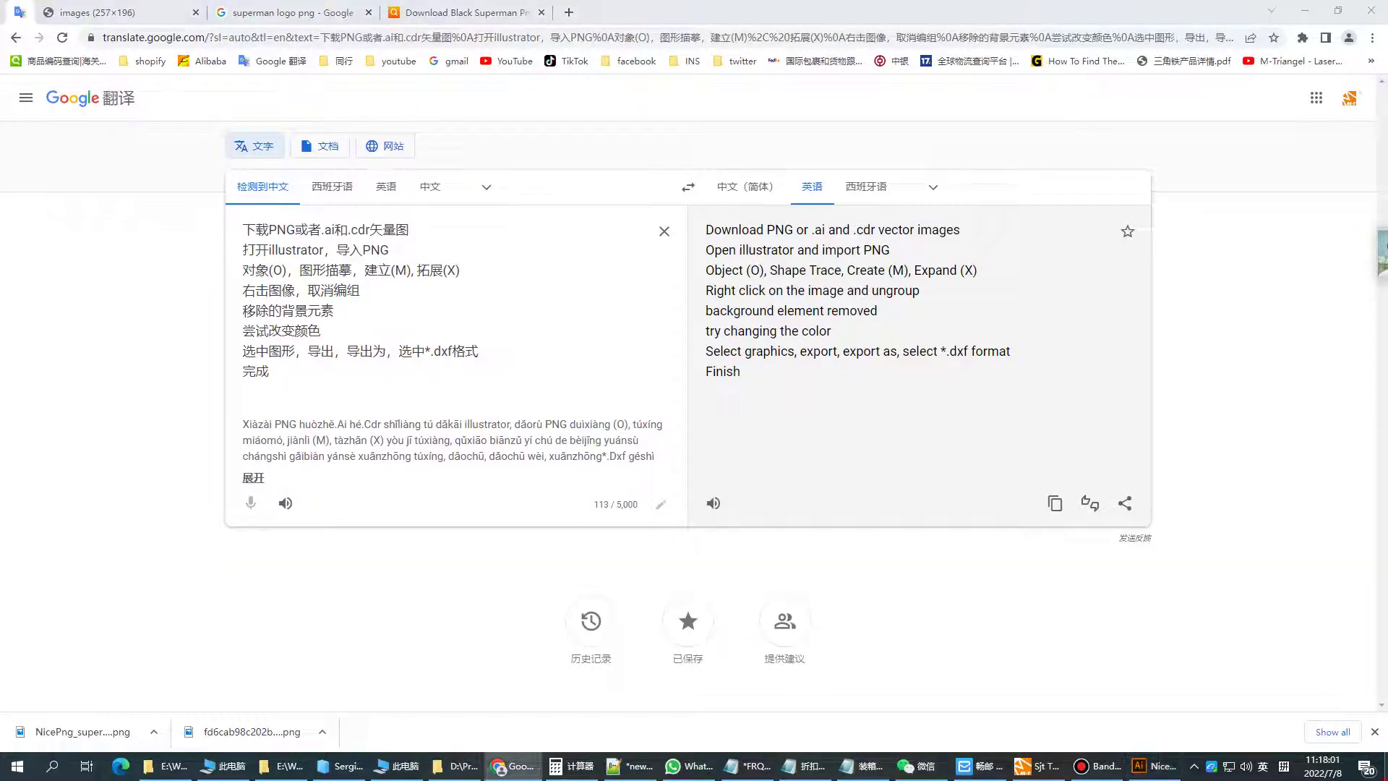
key("super+d")
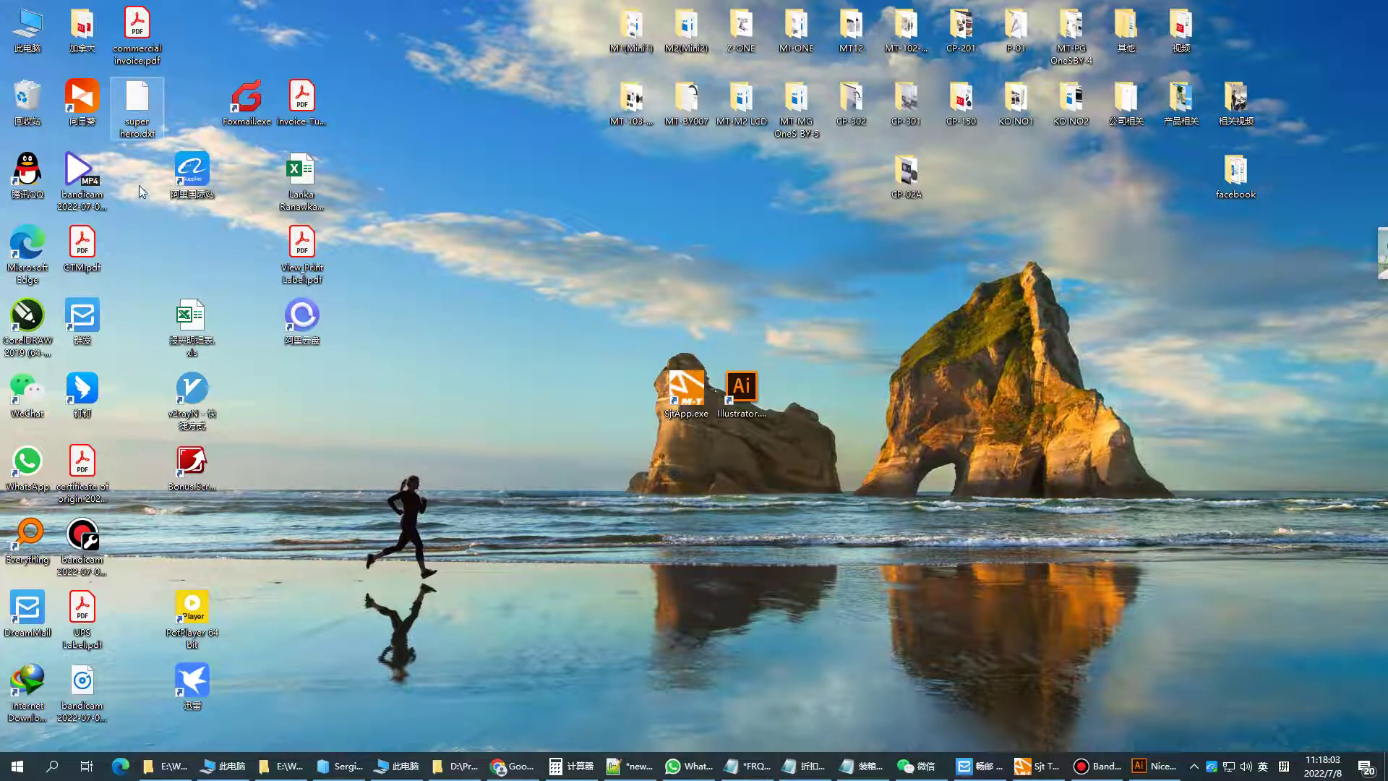
- Launch SeaCAD and import super hero.dxf so the Superman shield outline appears as a group
double_click(687, 394)
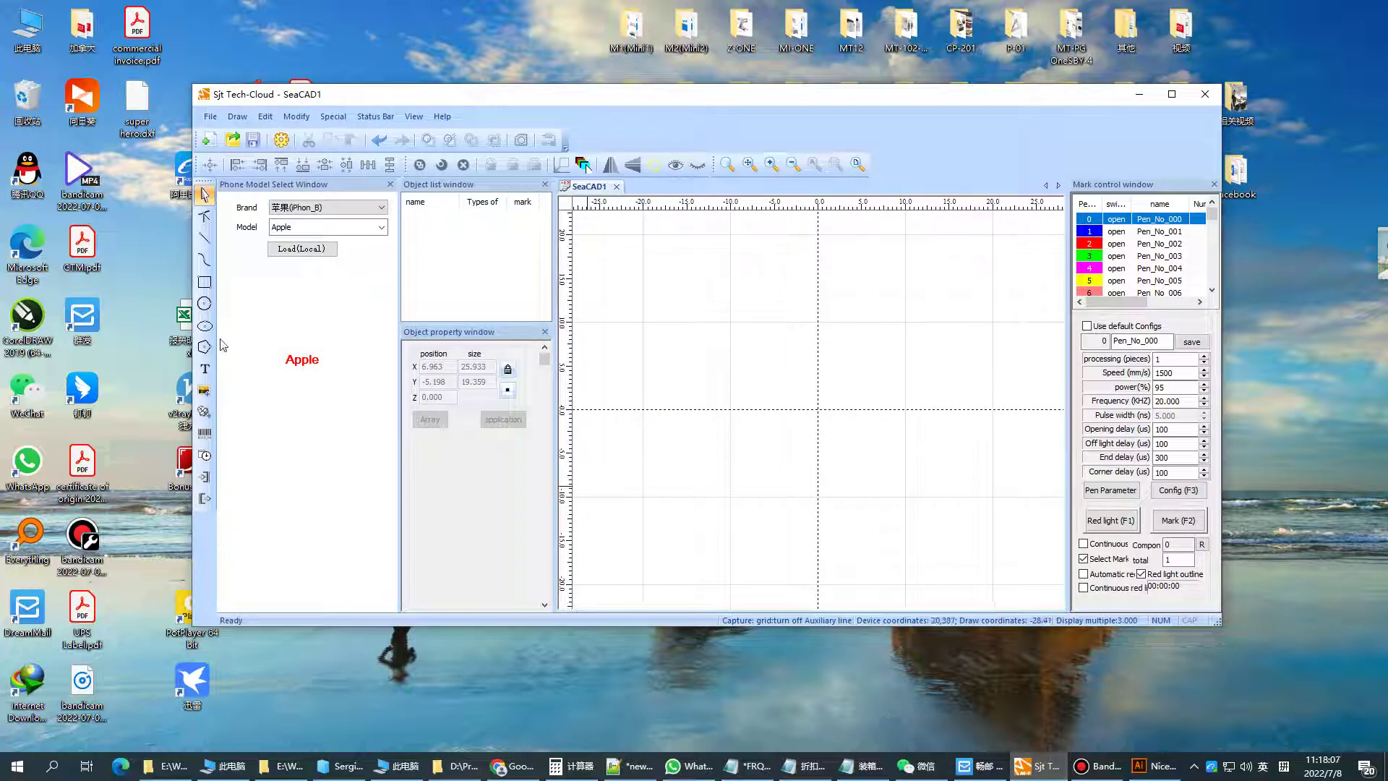
left_click(204, 413)
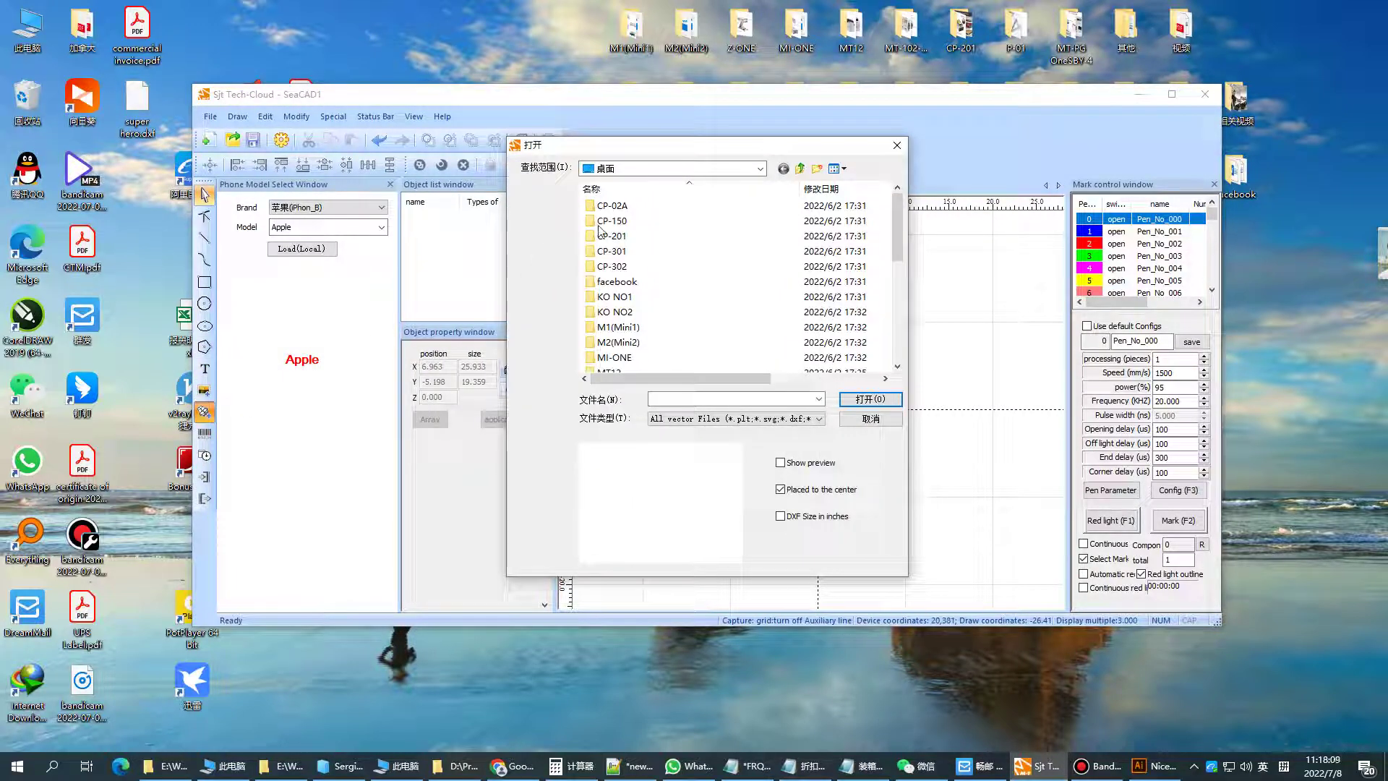
left_click_drag(897, 234, 892, 336)
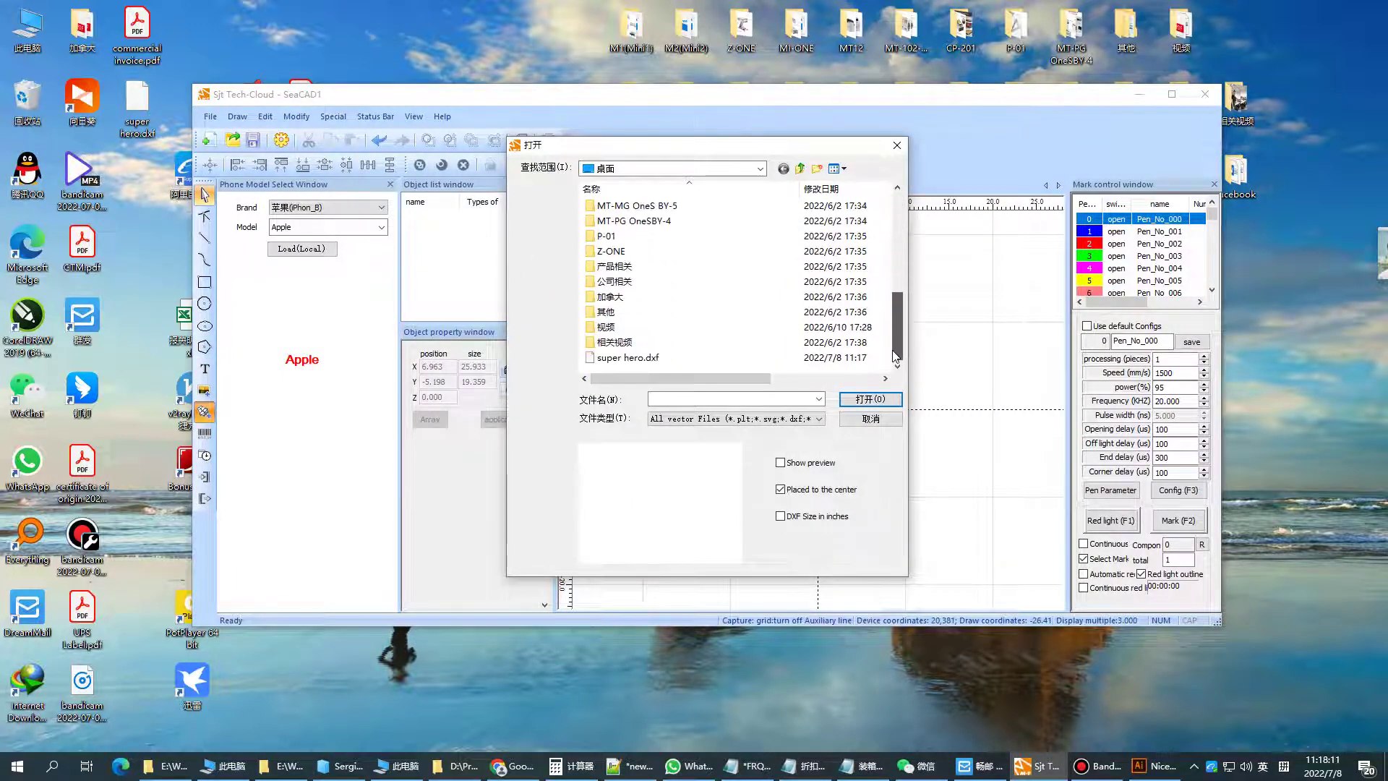
double_click(655, 362)
scroll(665, 360, "down", 3)
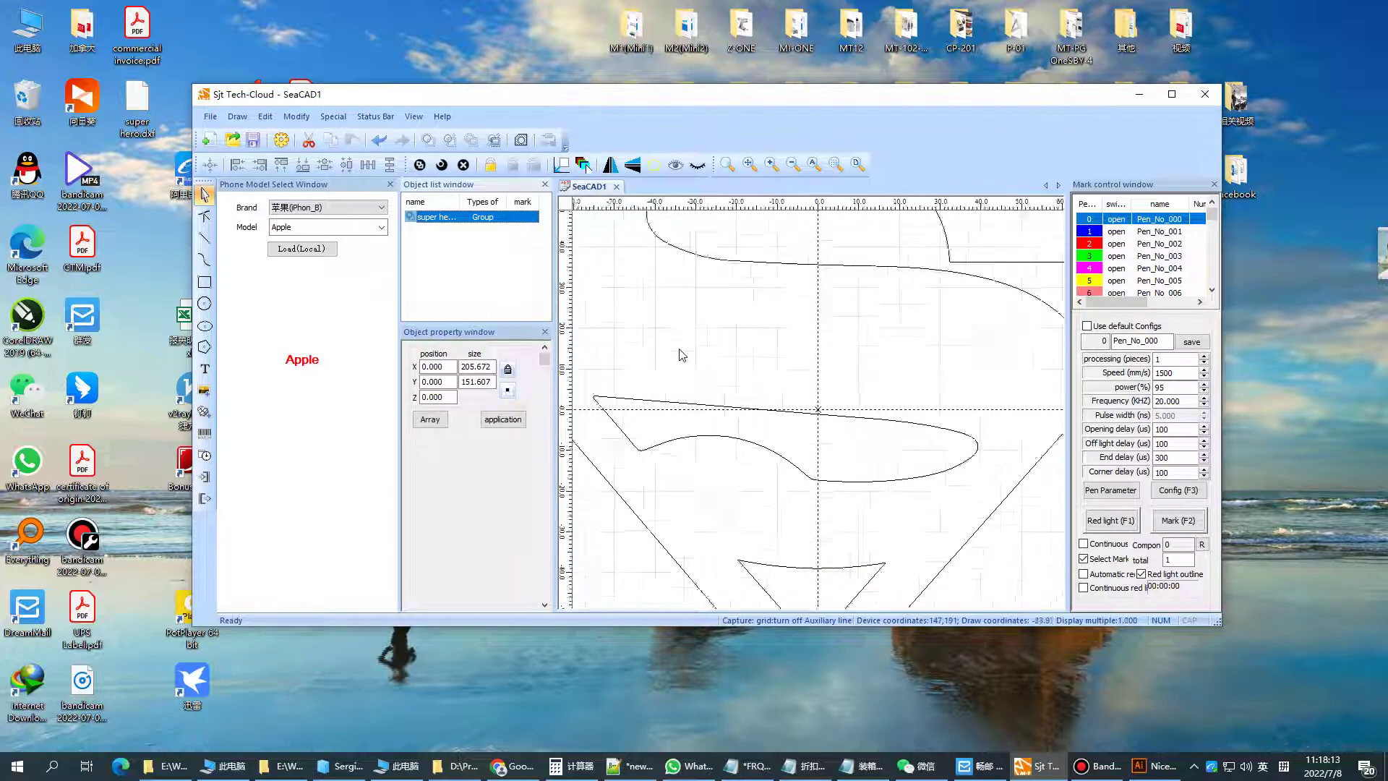
scroll(679, 358, "down", 3)
scroll(696, 360, "down", 4)
scroll(696, 359, "up", 2)
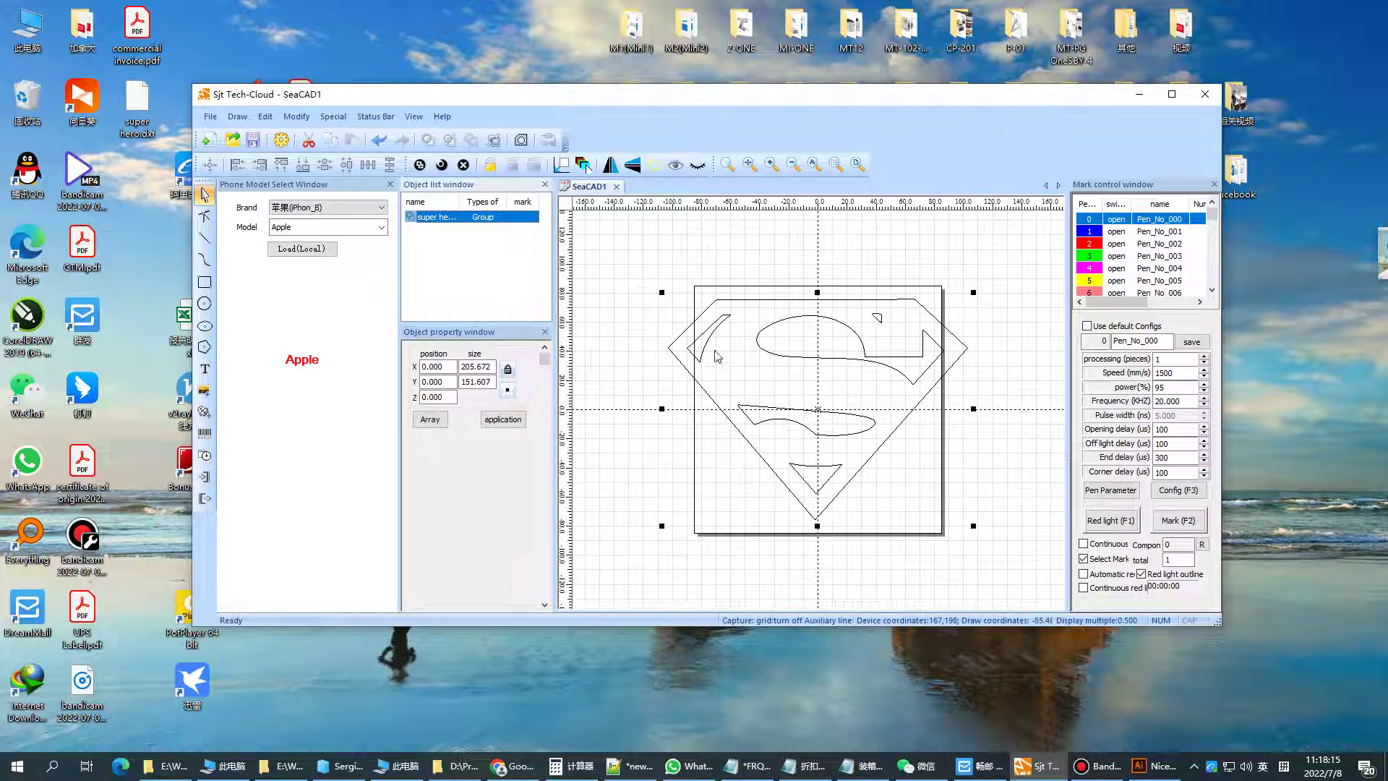
- Scale the Superman shield down to about 99 by 73 and box-select the whole shape
left_click_drag(973, 292, 818, 407)
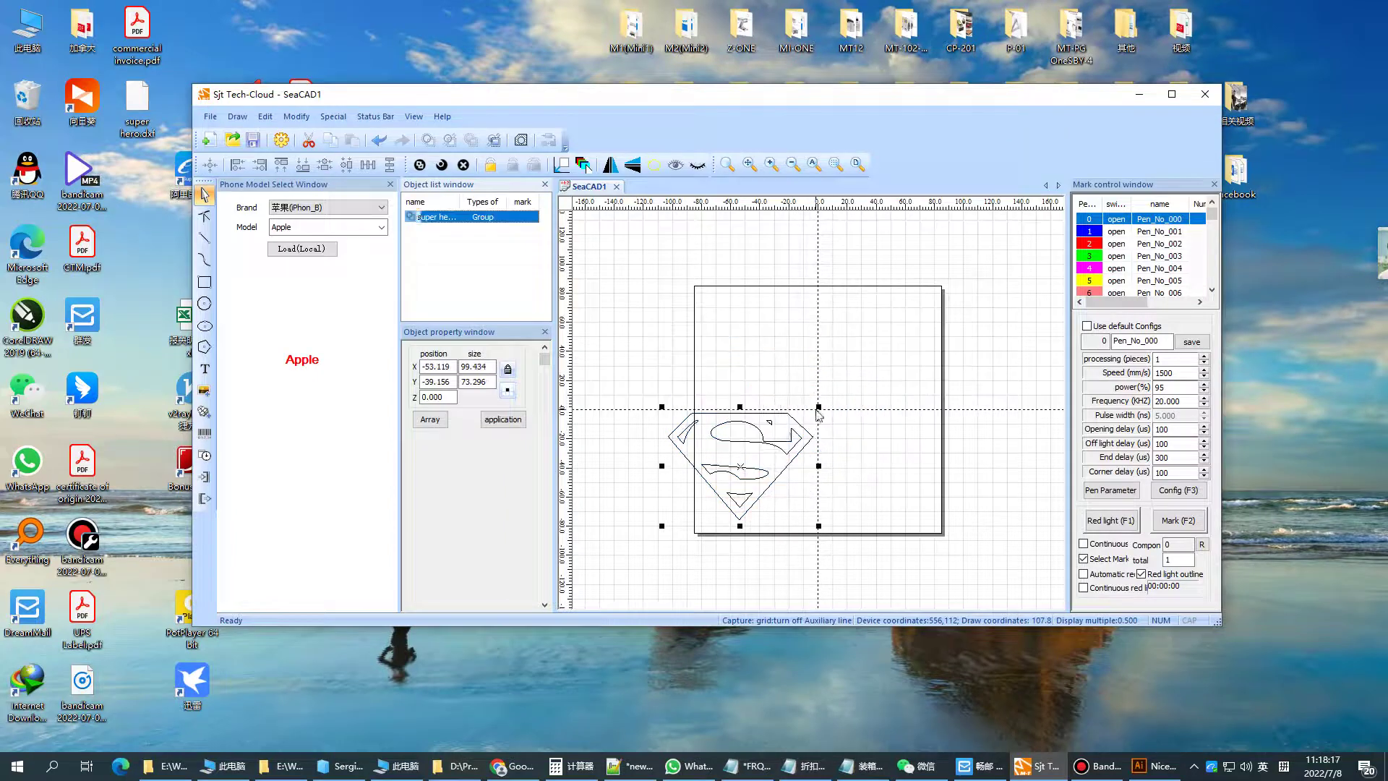
left_click(785, 450)
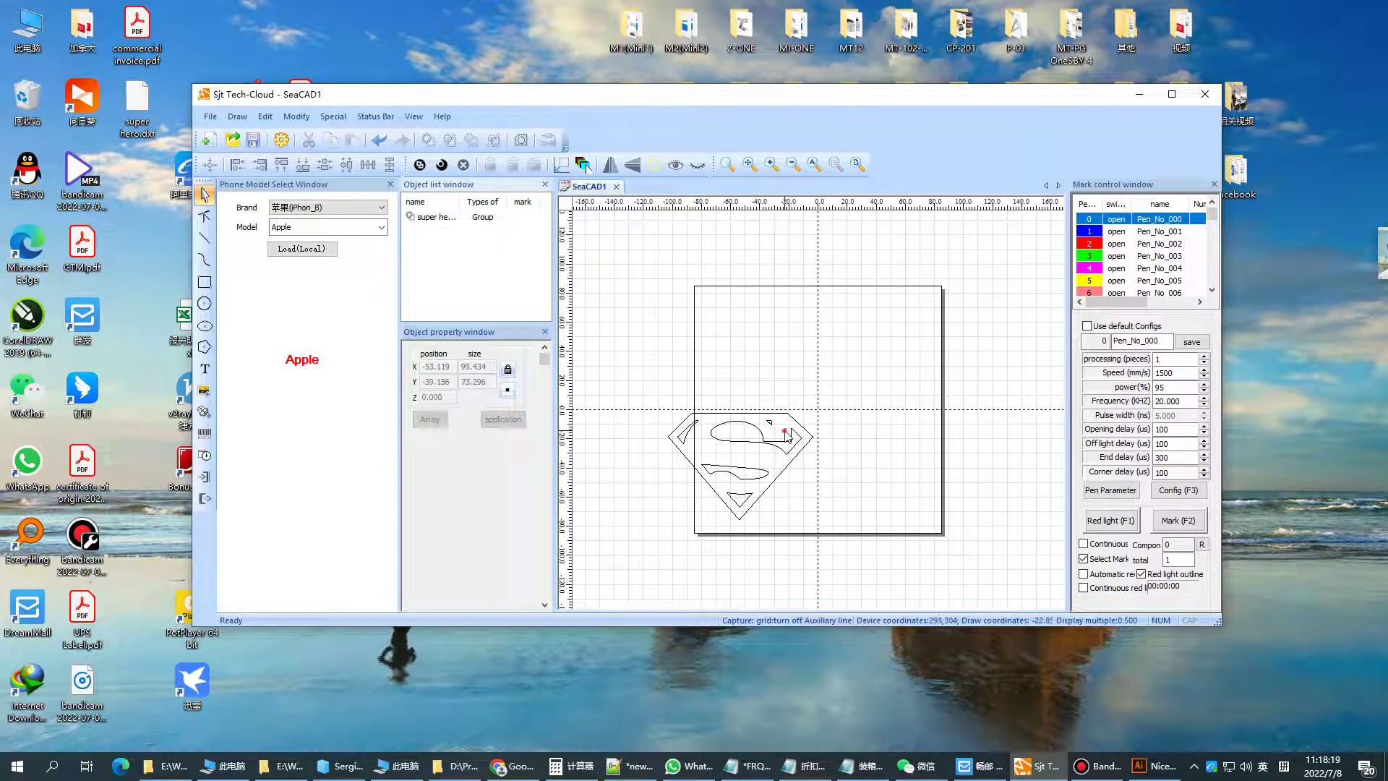
left_click_drag(656, 398, 901, 589)
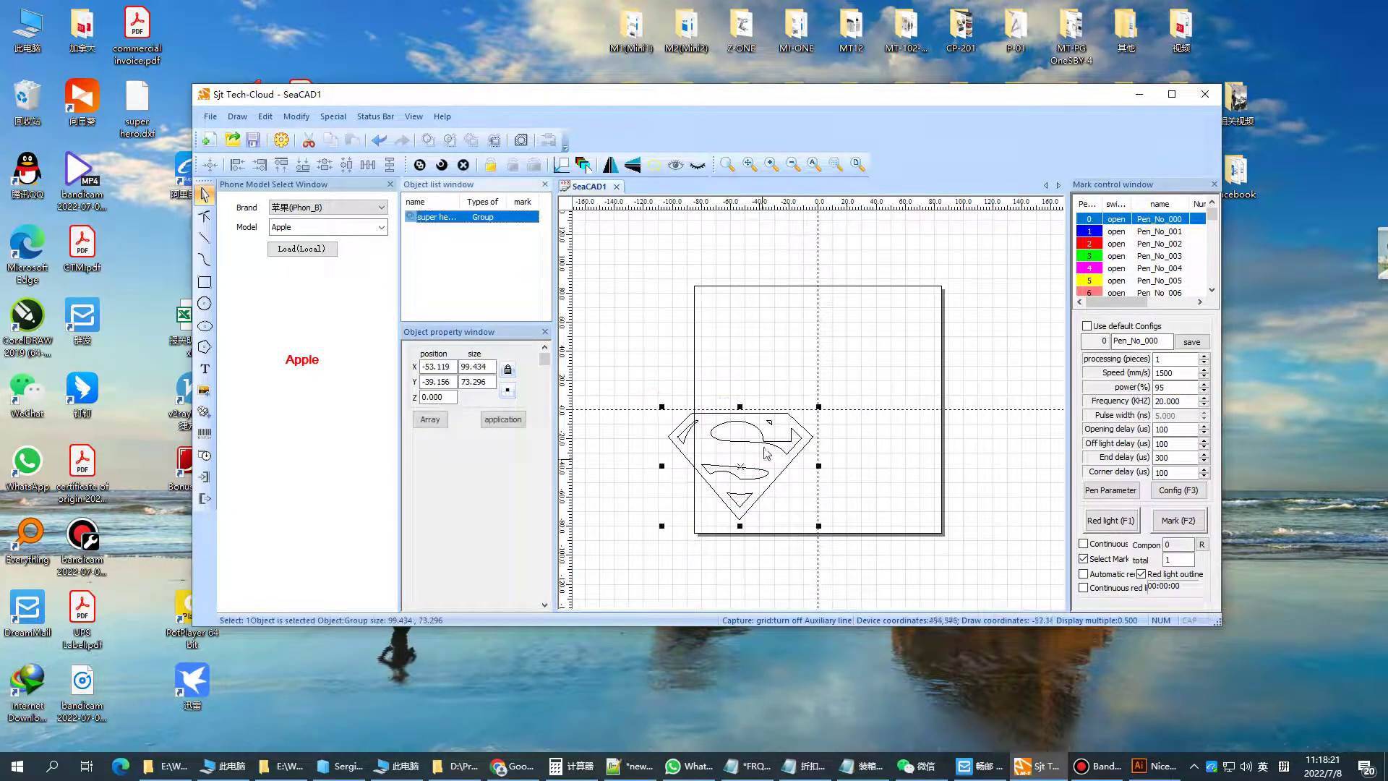
left_click(741, 416)
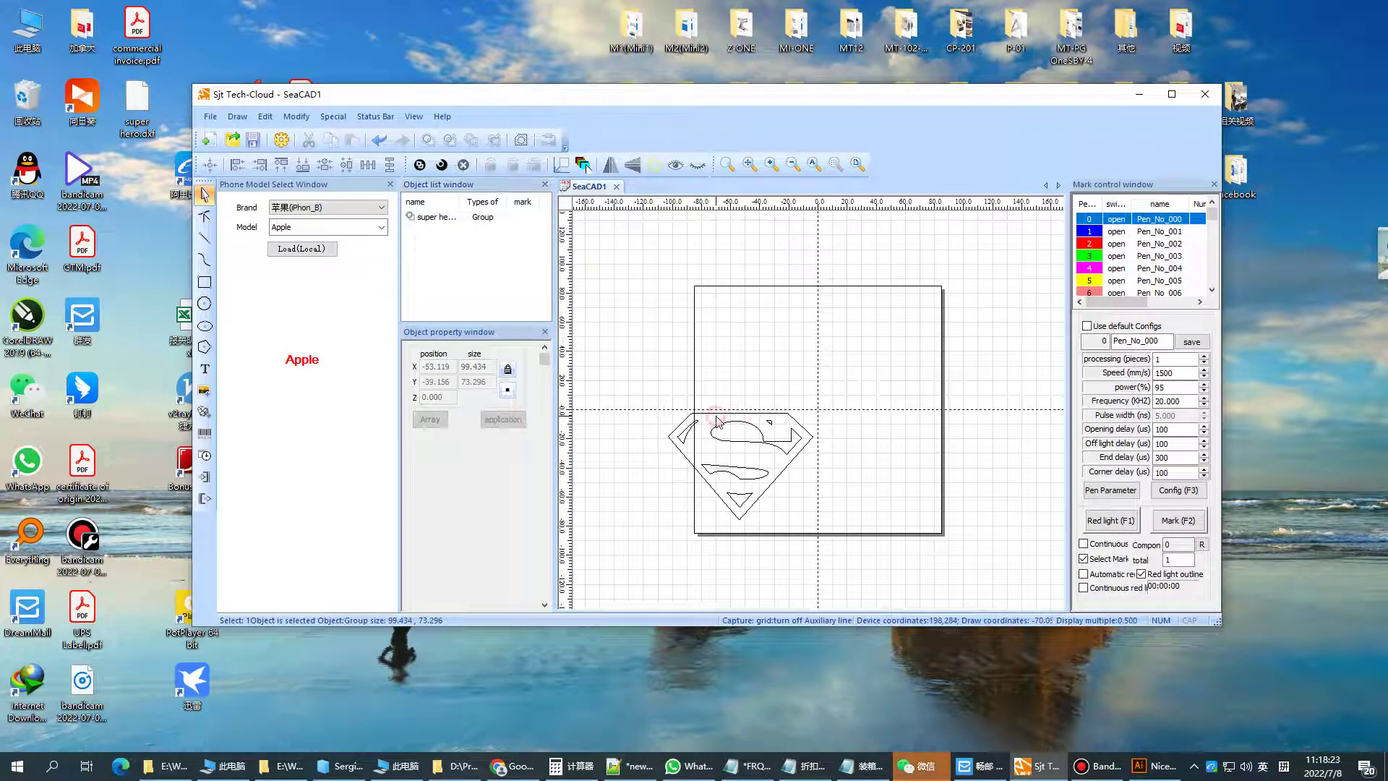
left_click_drag(628, 381, 881, 537)
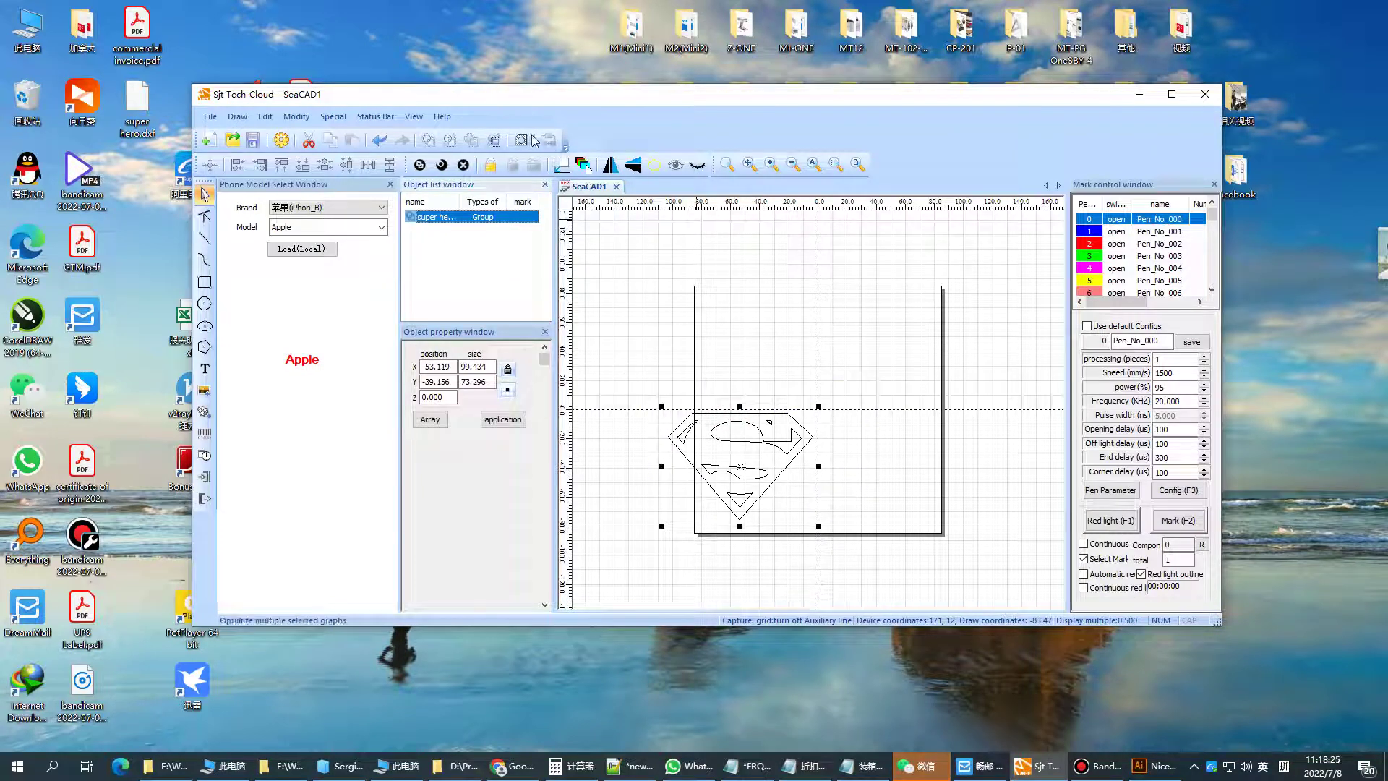
- Fill the shield solid black and centre it at the origin
left_click(583, 164)
left_click(793, 216)
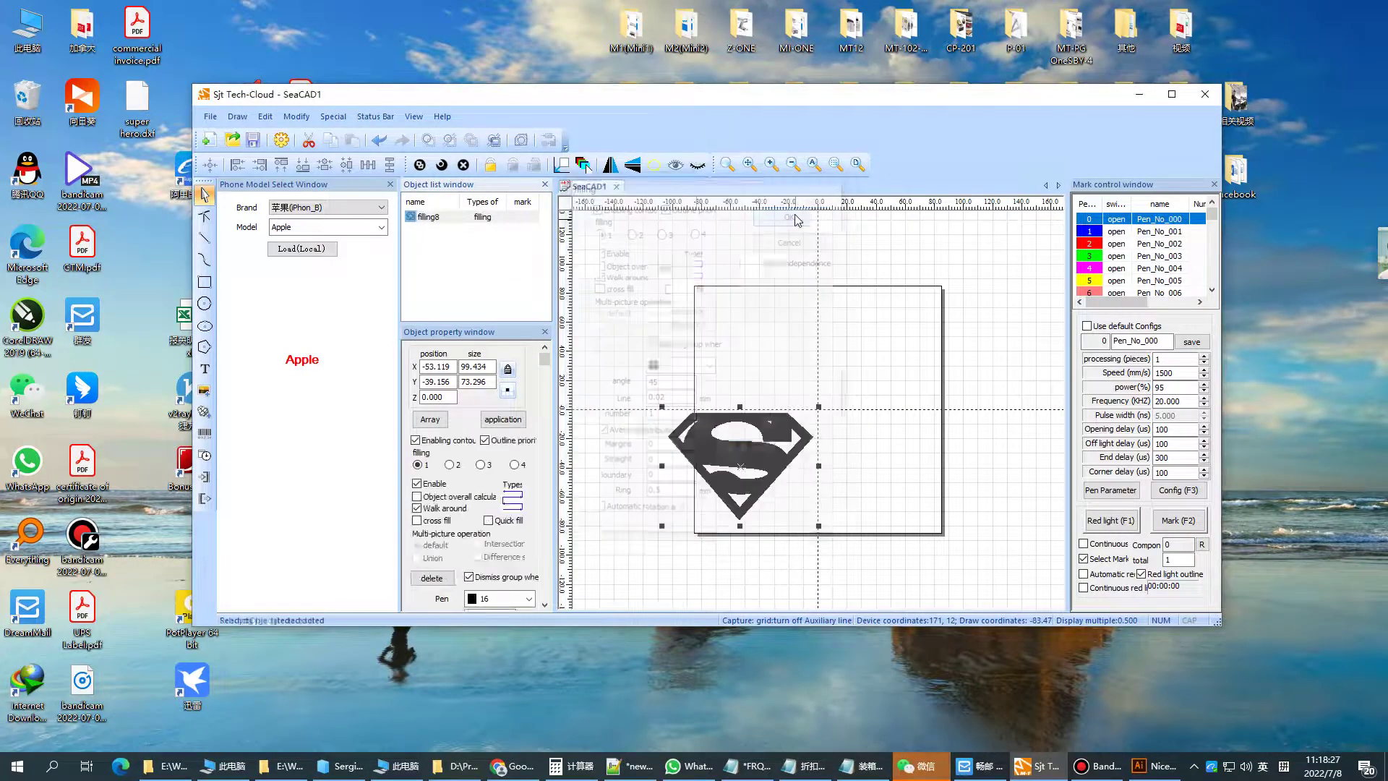
left_click(561, 164)
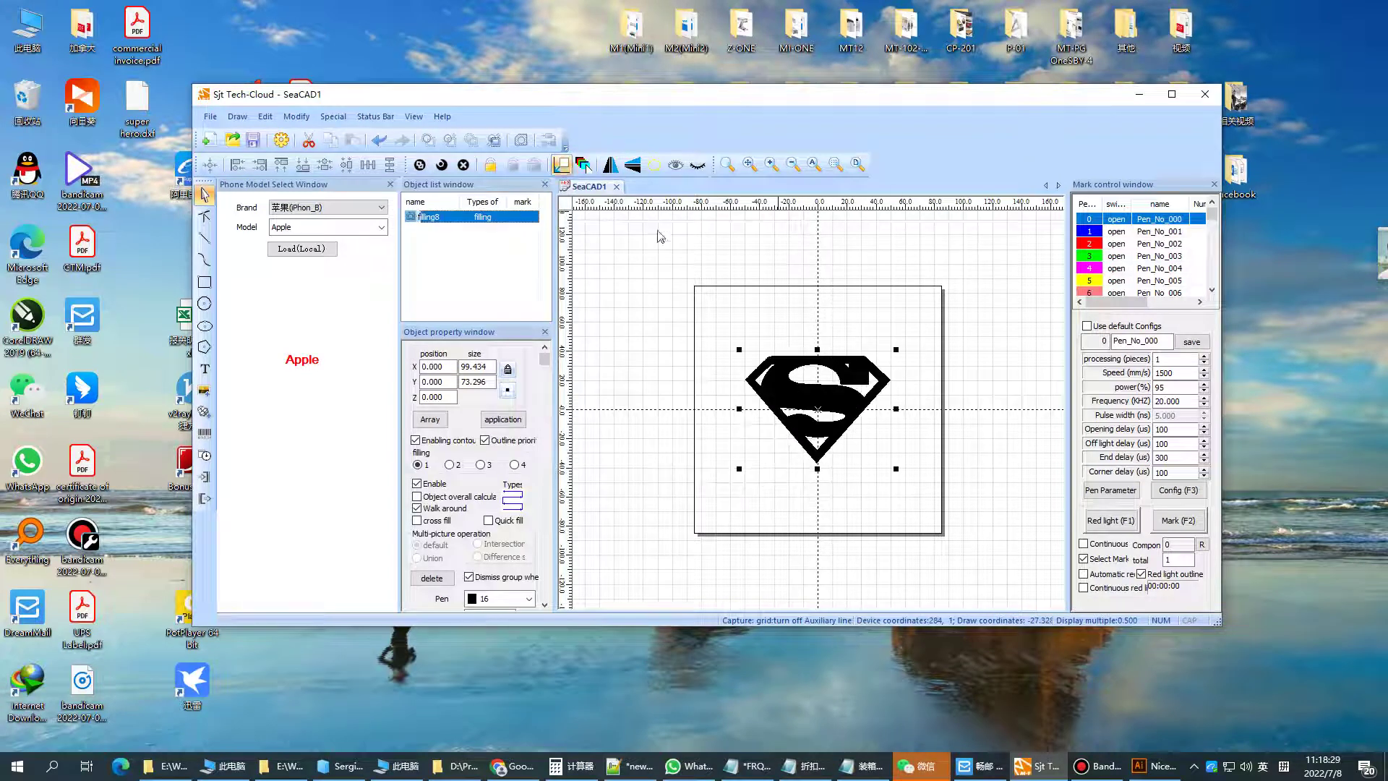
scroll(836, 390, "up", 1)
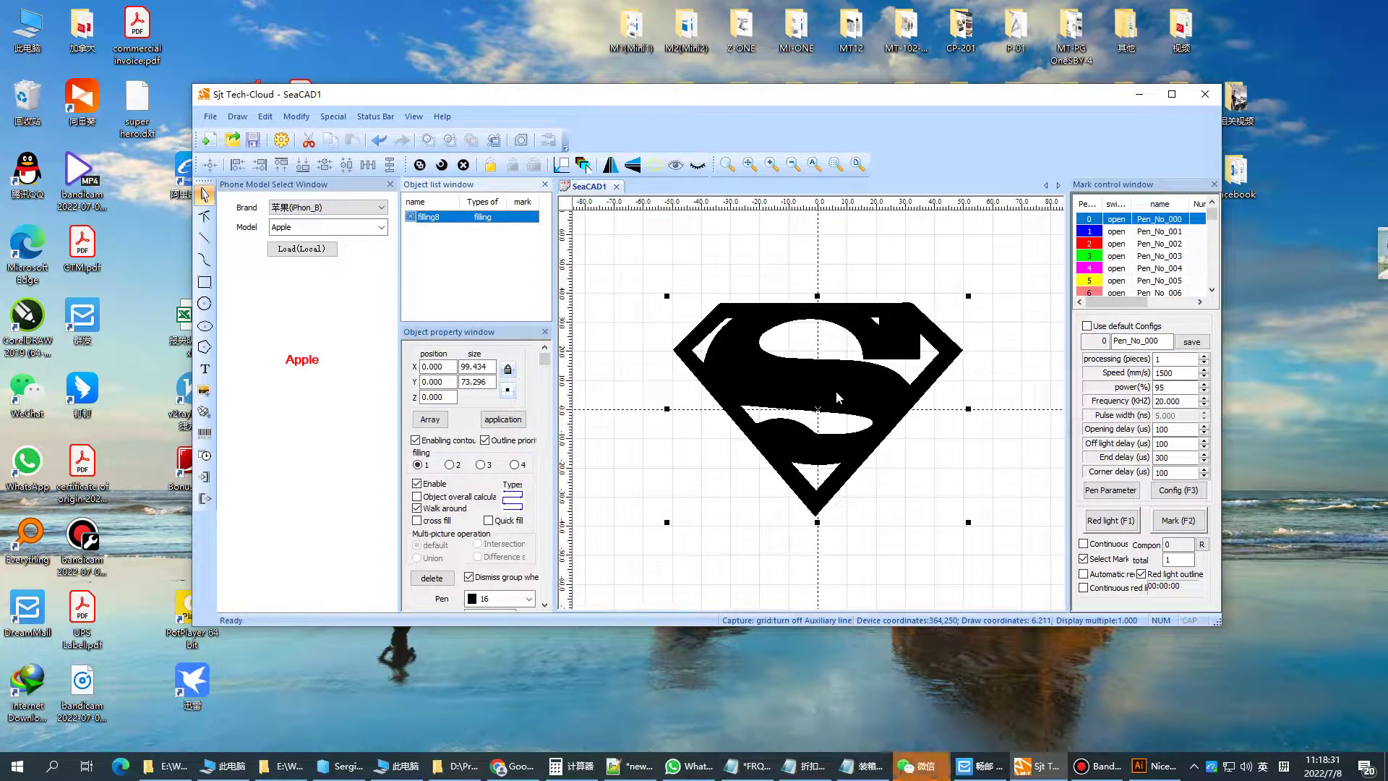